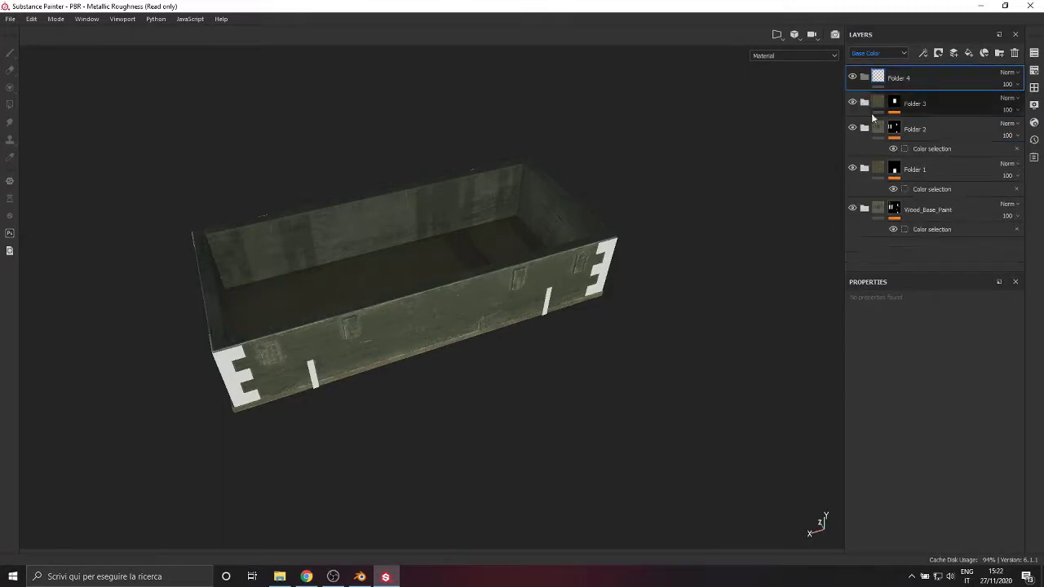
# Add a black mask to Folder 4 with a Color selection effect that picks the corner brackets' ID color.
pyautogui.rightClick(883, 80)
pyautogui.click(912, 99)
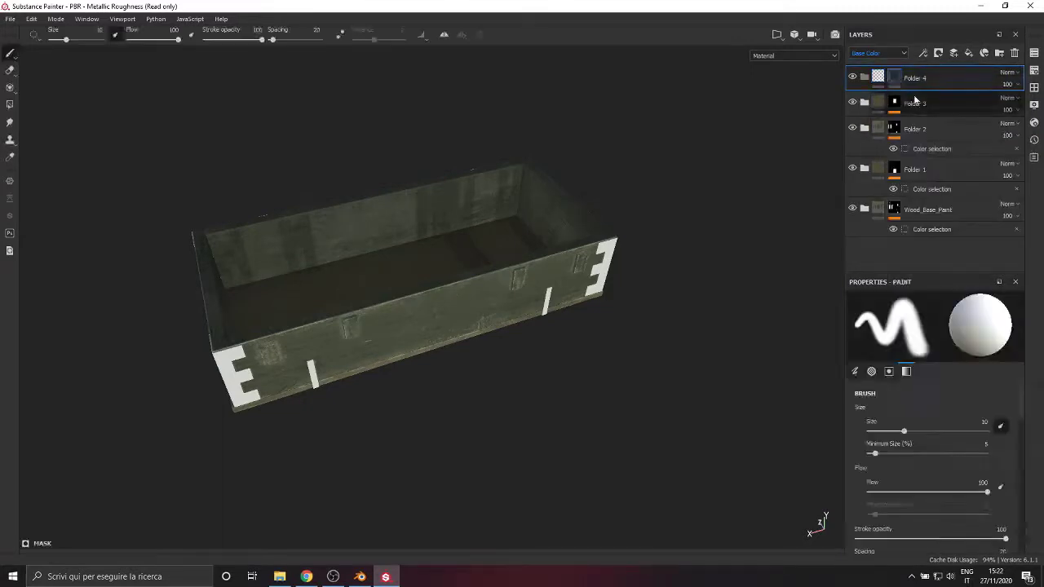
pyautogui.click(923, 54)
pyautogui.click(935, 148)
pyautogui.click(996, 410)
pyautogui.click(609, 276)
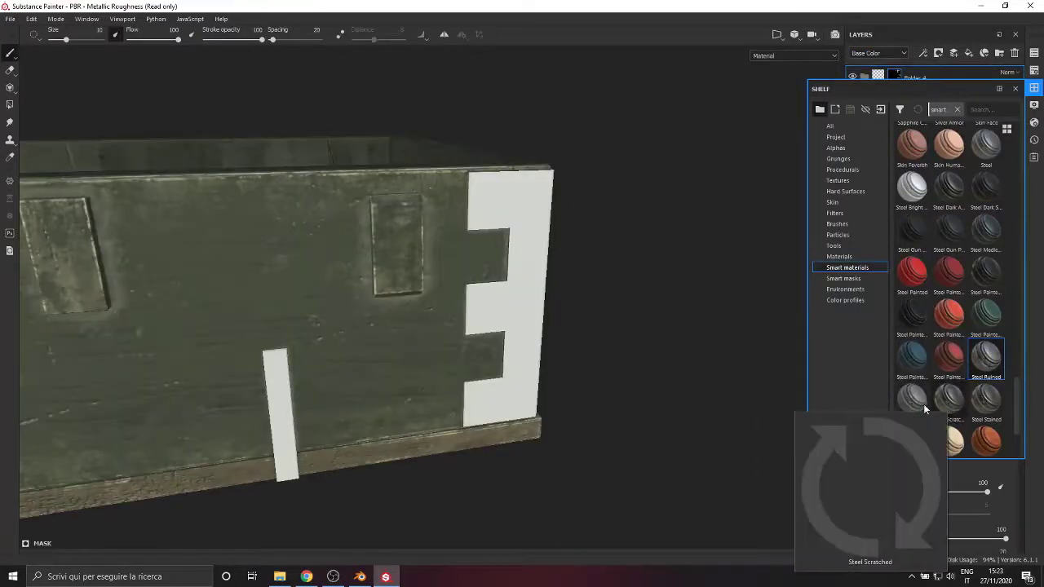
# Add the Steel Rust Surface smart material and move it inside Folder 4 so it covers only the metal brackets.
pyautogui.moveTo(919, 410); pyautogui.dragTo(530, 283)
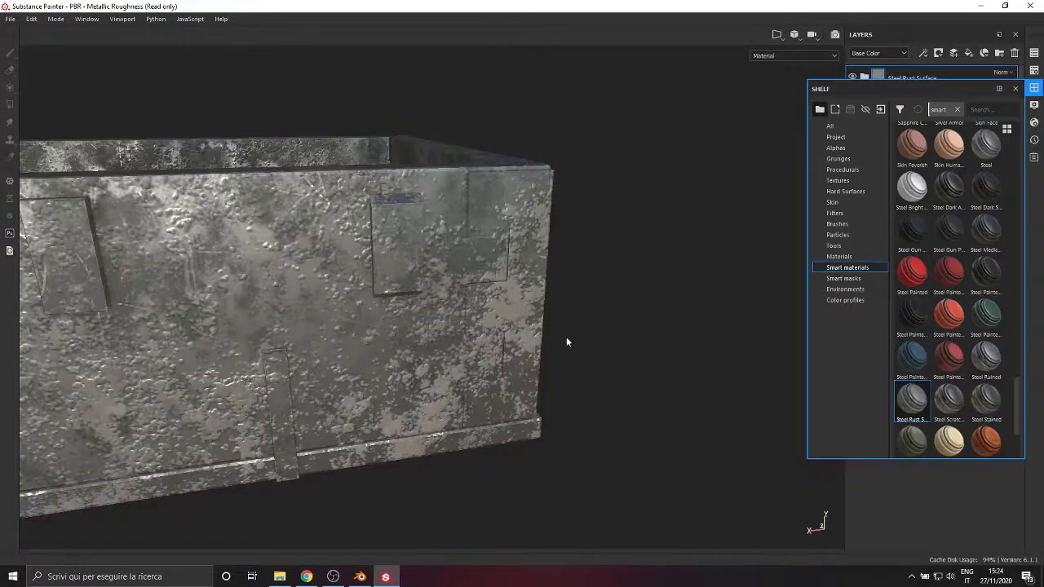
pyautogui.click(1016, 88)
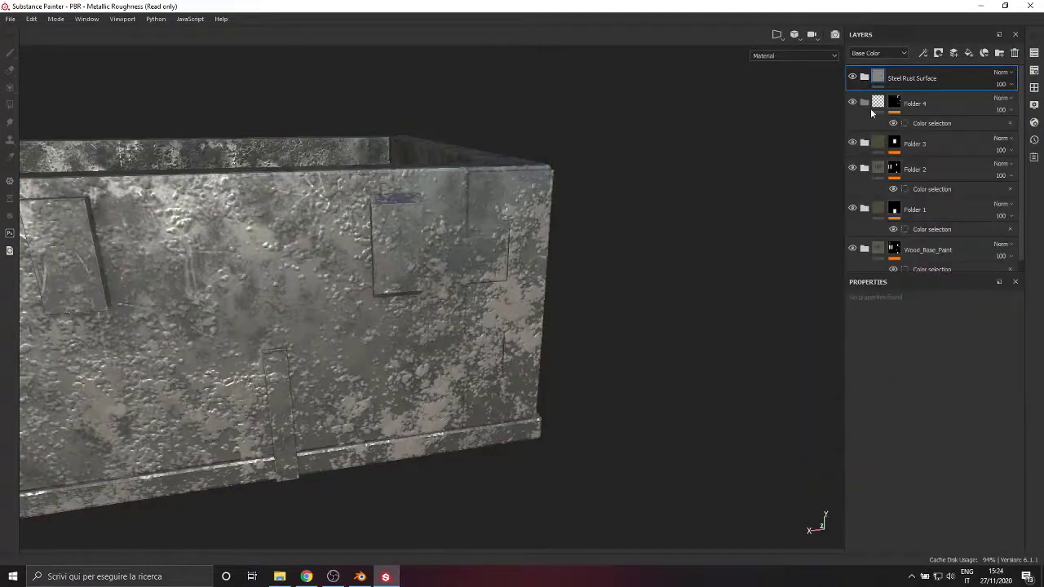
pyautogui.moveTo(906, 78); pyautogui.dragTo(905, 119)
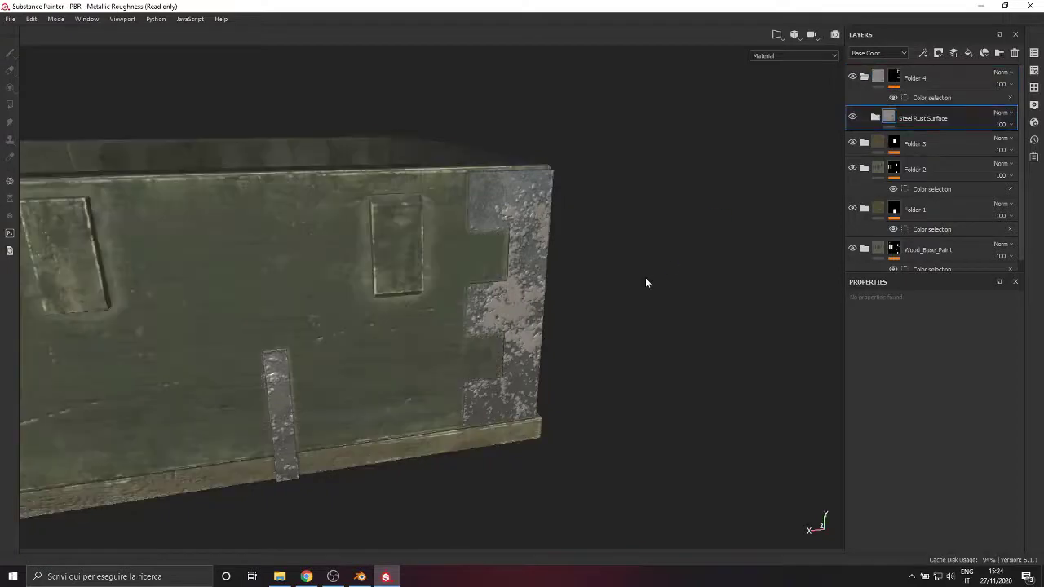
pyautogui.keyDown('alt'); pyautogui.moveTo(645, 278); pyautogui.dragTo(553, 306); pyautogui.keyUp('alt')
pyautogui.keyDown('alt'); pyautogui.moveTo(552, 306); pyautogui.dragTo(293, 324, button='right'); pyautogui.keyUp('alt')
pyautogui.keyDown('alt'); pyautogui.moveTo(364, 347); pyautogui.dragTo(415, 313, button='middle'); pyautogui.keyUp('alt')
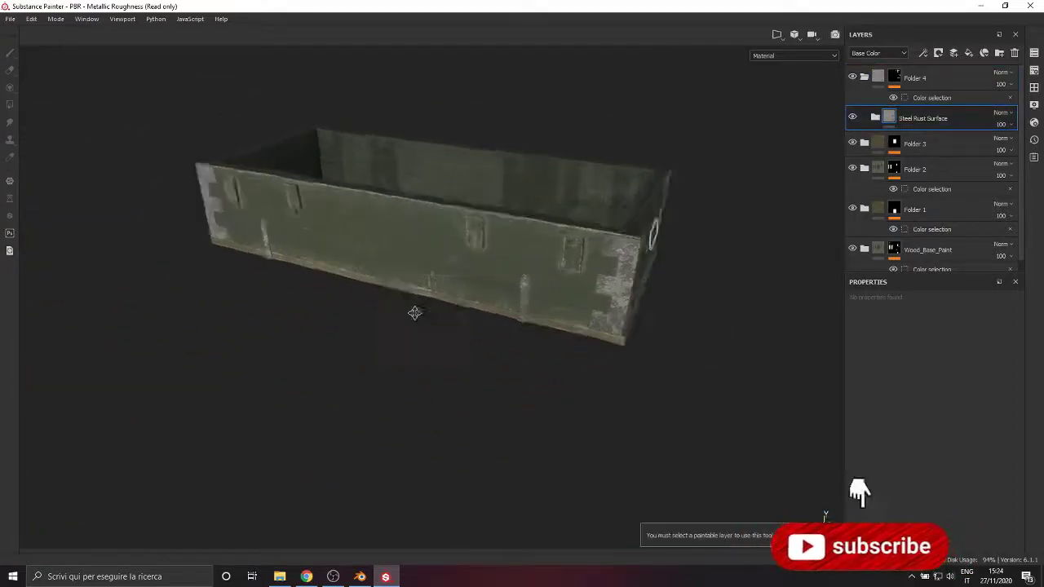
pyautogui.keyDown('alt'); pyautogui.moveTo(415, 312); pyautogui.dragTo(620, 310); pyautogui.keyUp('alt')
# Expand Steel Rust Surface and, with the mask displayed, set the Rust layer's Mask Editor Global Balance to 0.22.
pyautogui.click(874, 119)
pyautogui.scroll(-2, 930, 261)
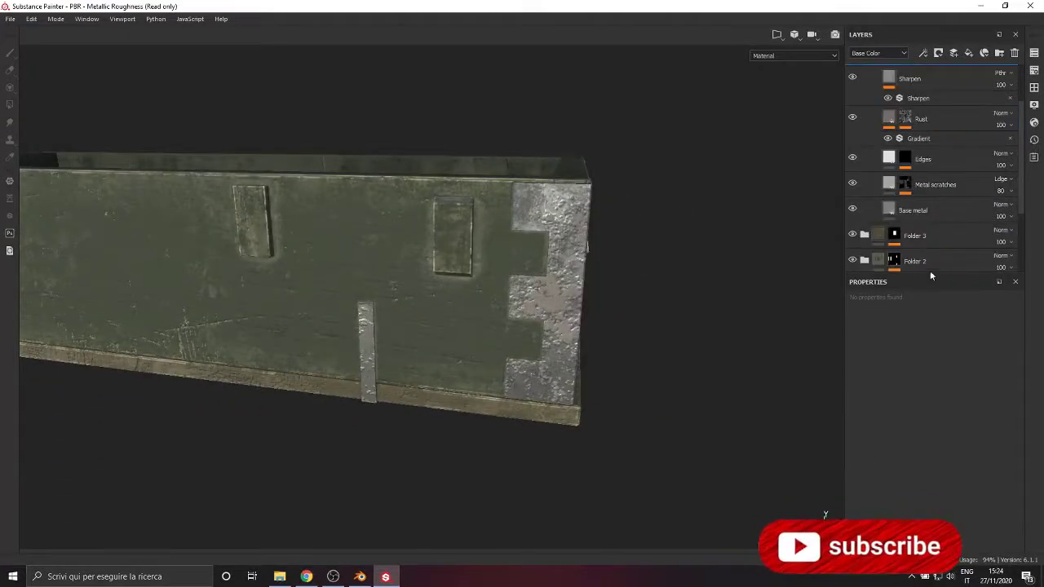
pyautogui.scroll(1, 943, 233)
pyautogui.click(941, 114)
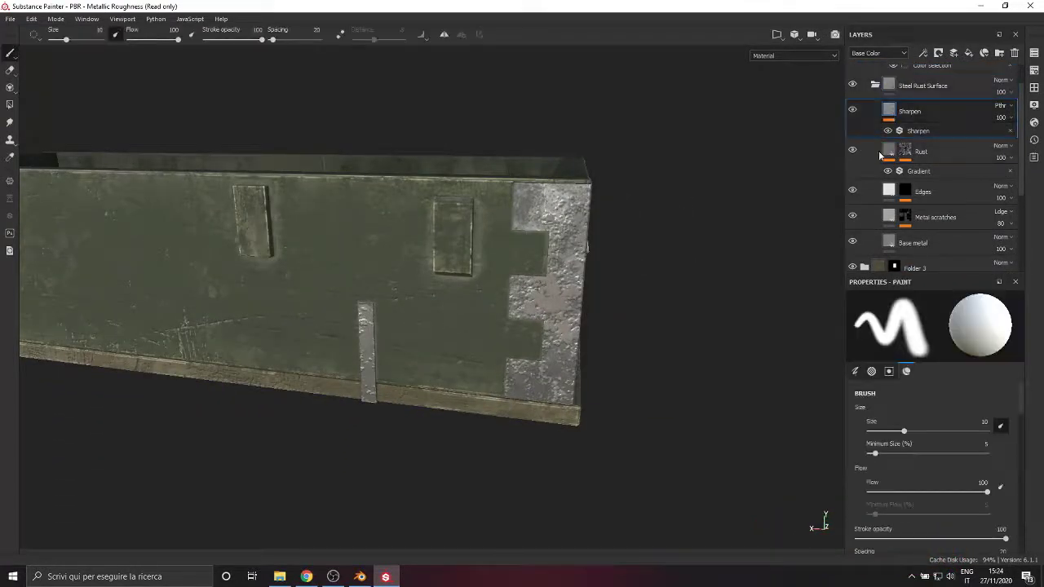
pyautogui.click(908, 152)
pyautogui.click(908, 152)
pyautogui.click(920, 170)
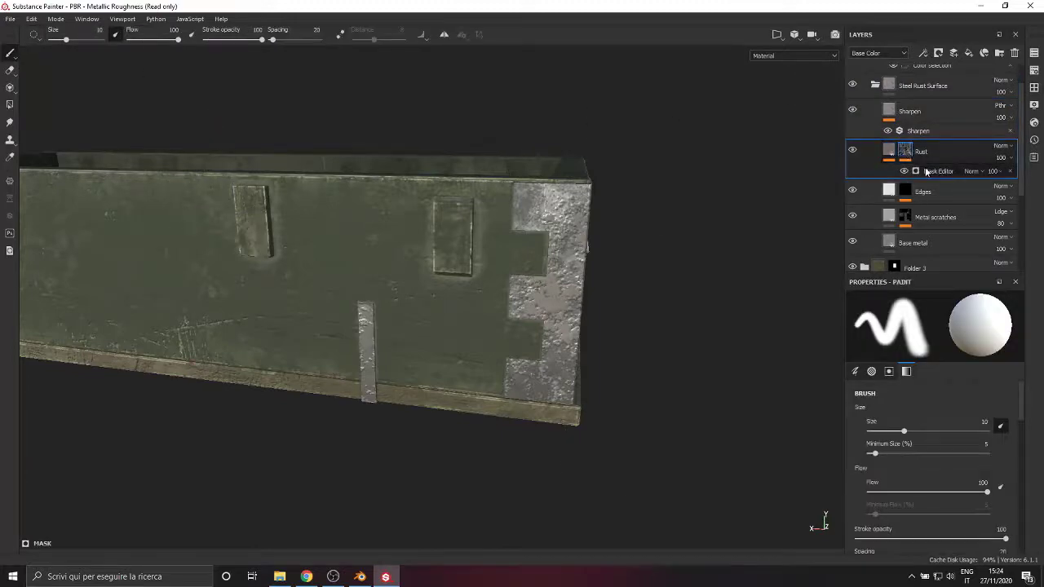
pyautogui.click(794, 56)
pyautogui.click(785, 126)
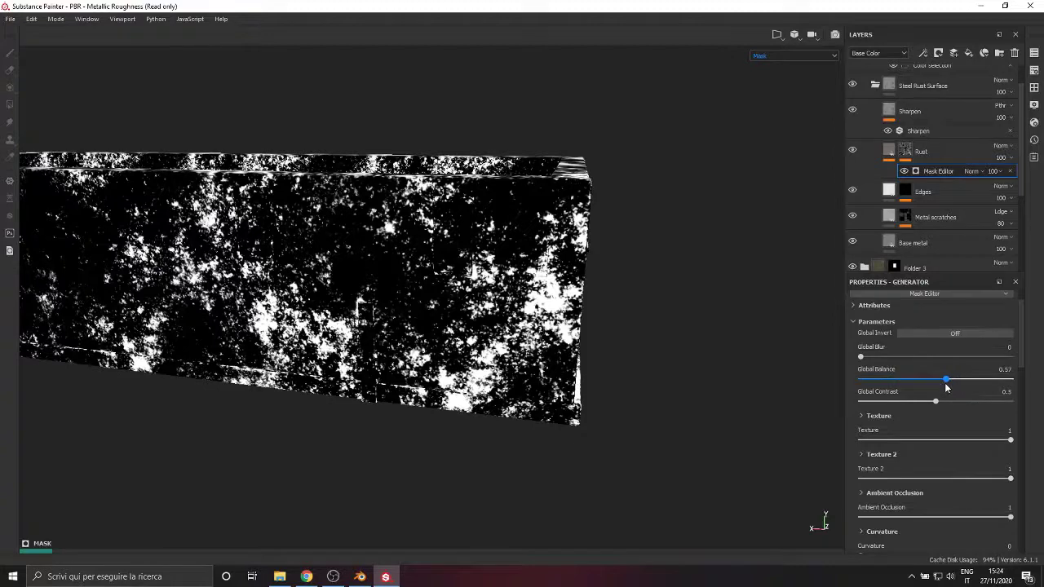
pyautogui.moveTo(946, 388); pyautogui.dragTo(905, 390)
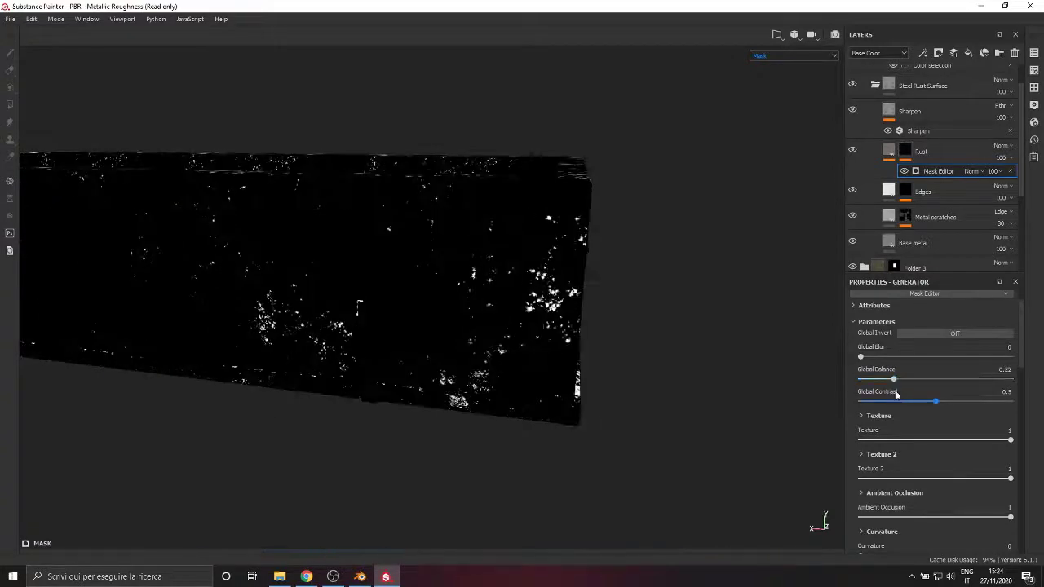
# Set the Metal scratches layer's grunge mask to Balance 0.29 and Contrast 0.3.
pyautogui.click(904, 217)
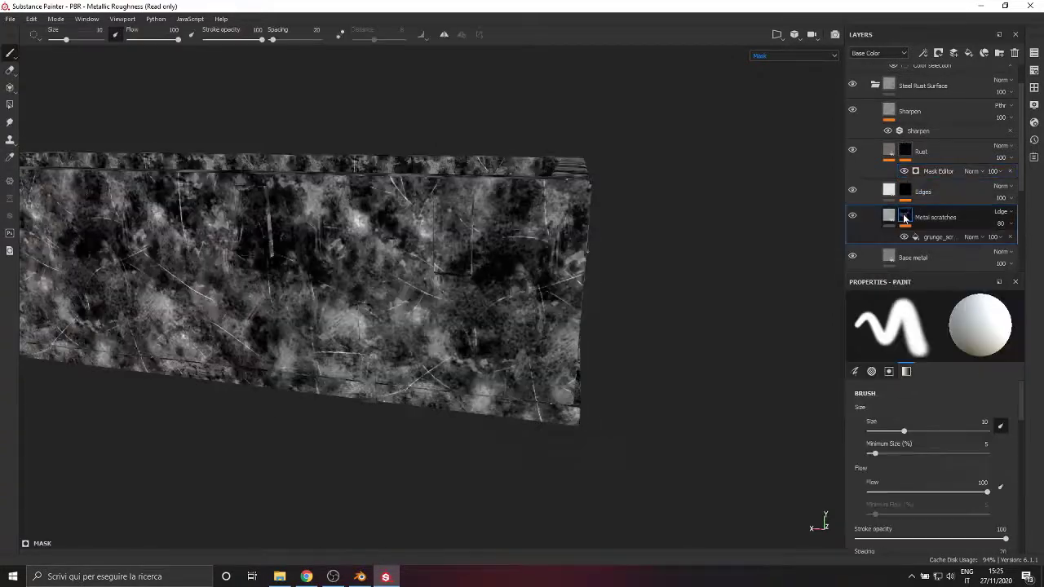
pyautogui.click(929, 237)
pyautogui.scroll(-3, 937, 426)
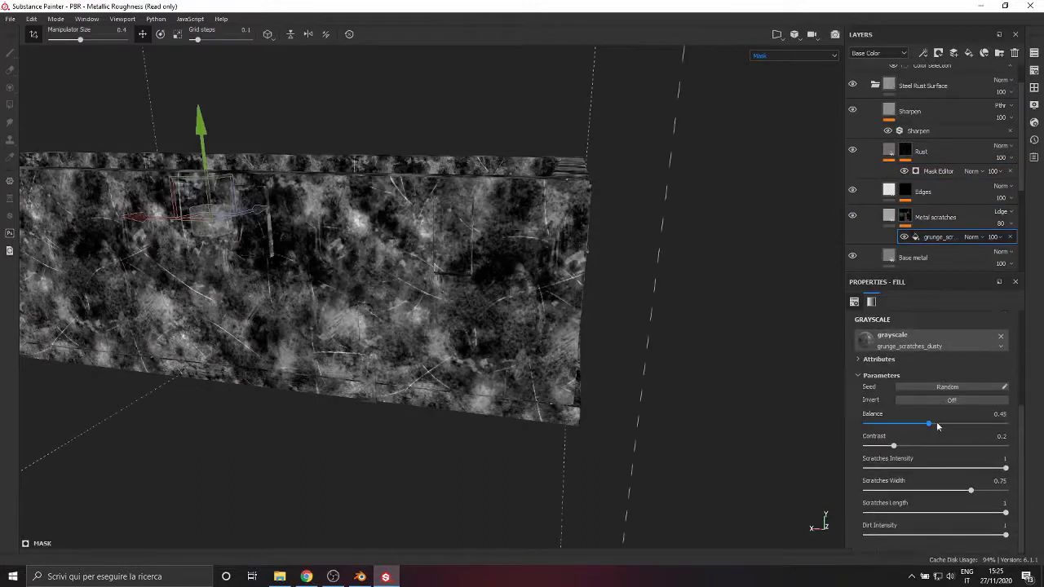
pyautogui.moveTo(895, 431)
pyautogui.mouseDown()
pyautogui.moveTo(910, 428)
pyautogui.moveTo(908, 448)
pyautogui.moveTo(905, 426)
pyautogui.mouseUp()
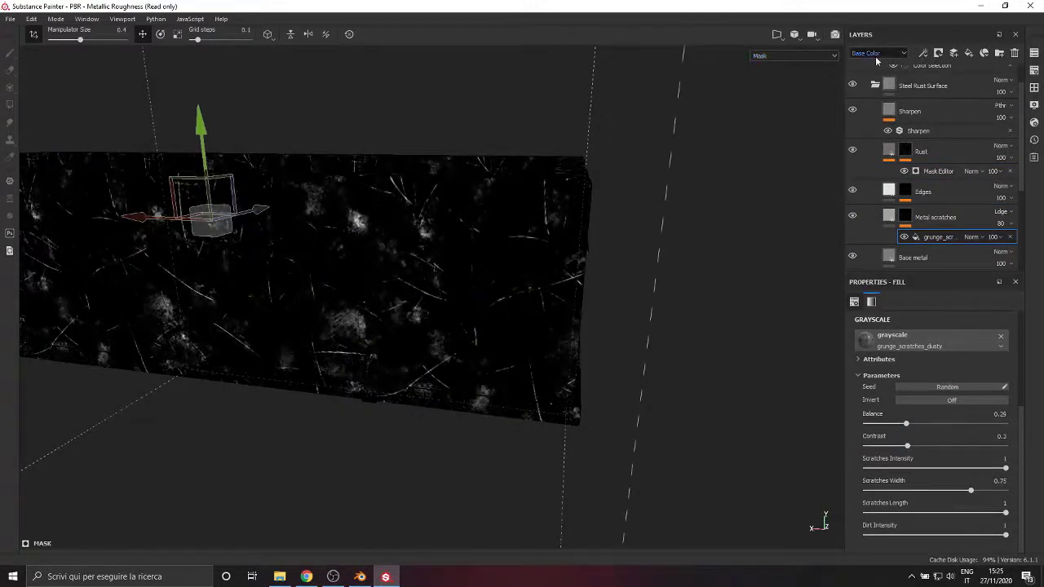
# Return the viewport to Material display and examine the brackets together with the Rust layer's fill settings.
pyautogui.click(795, 56)
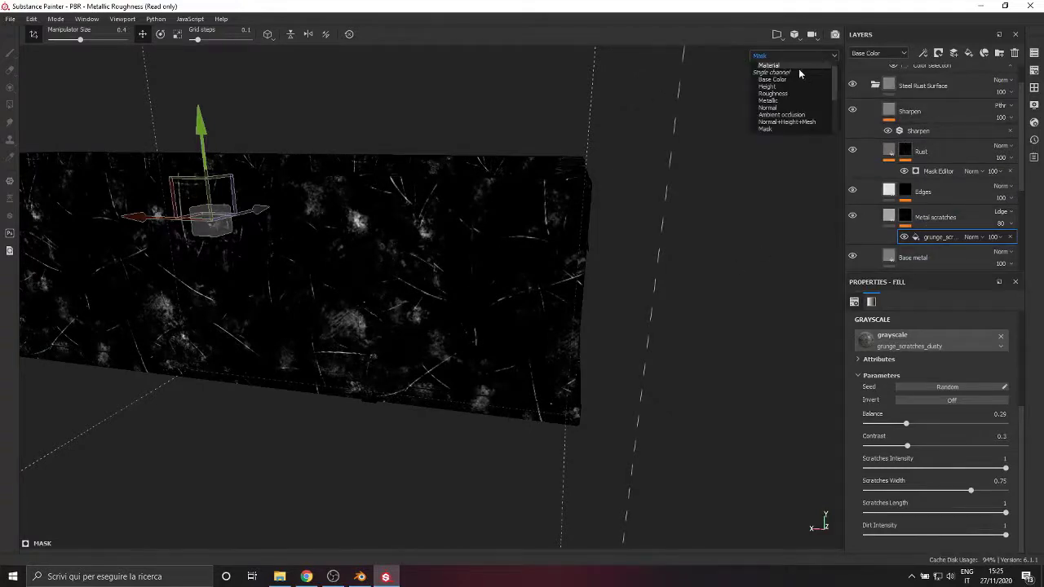
pyautogui.click(798, 68)
pyautogui.keyDown('alt'); pyautogui.moveTo(419, 350); pyautogui.dragTo(620, 269); pyautogui.keyUp('alt')
pyautogui.click(889, 150)
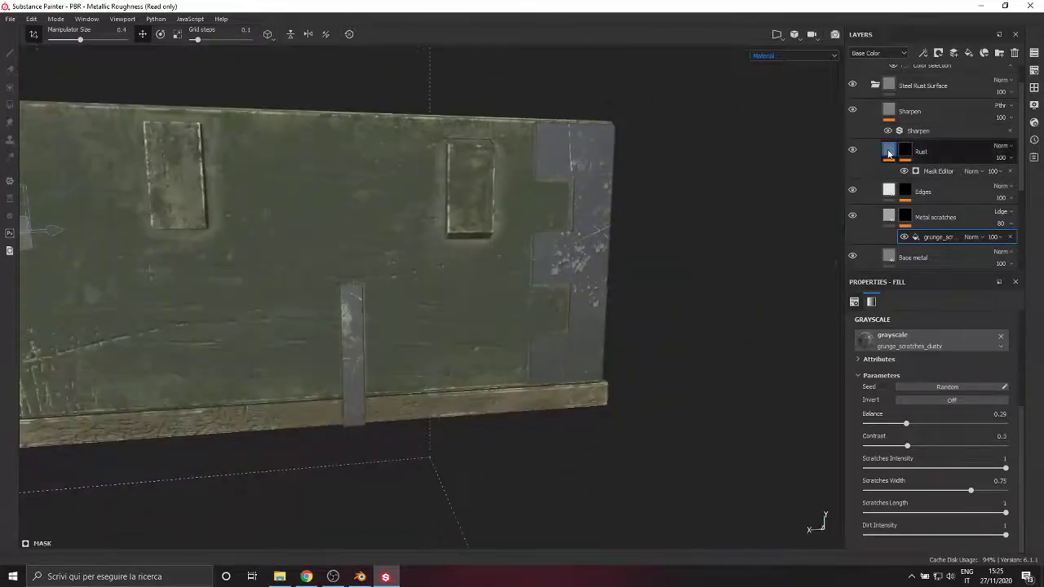
pyautogui.scroll(-2, 951, 459)
pyautogui.scroll(-2, 958, 461)
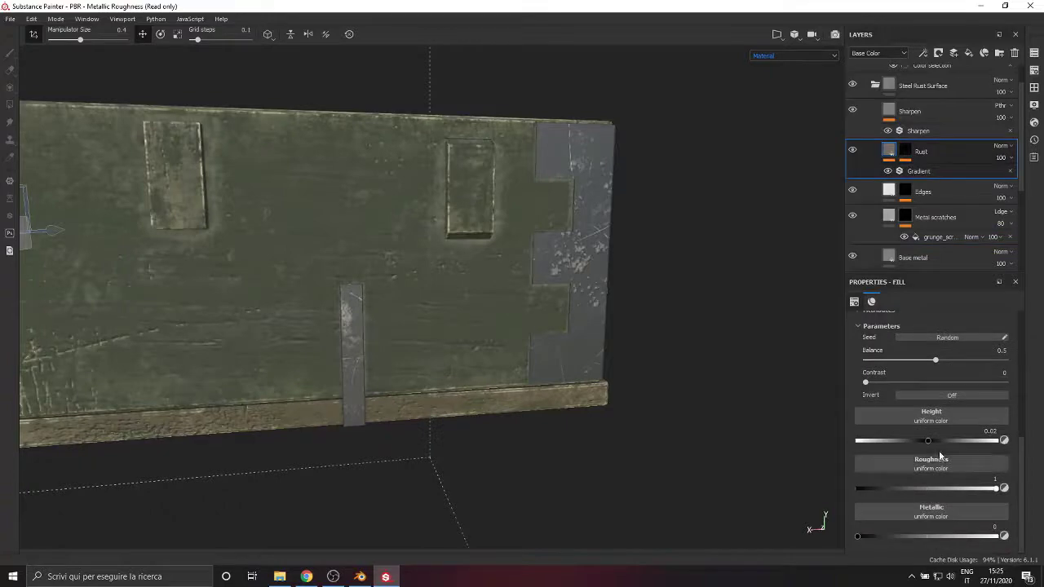
pyautogui.keyDown('alt'); pyautogui.moveTo(558, 351); pyautogui.dragTo(645, 342); pyautogui.keyUp('alt')
pyautogui.scroll(-5, 624, 349)
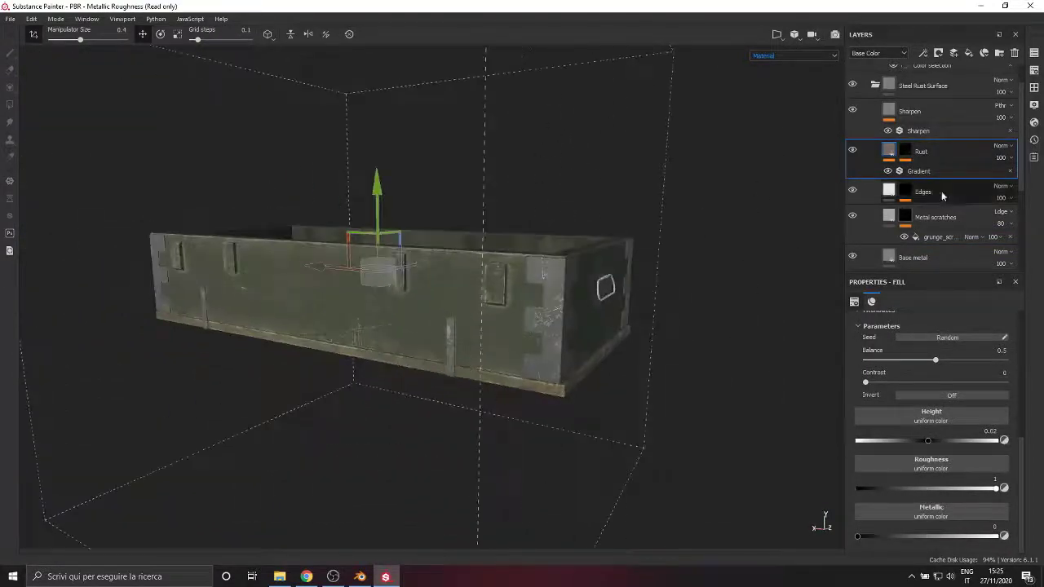
# Set the Balance of the Metal scratches grunge mask to 0.43.
pyautogui.click(944, 219)
pyautogui.click(938, 236)
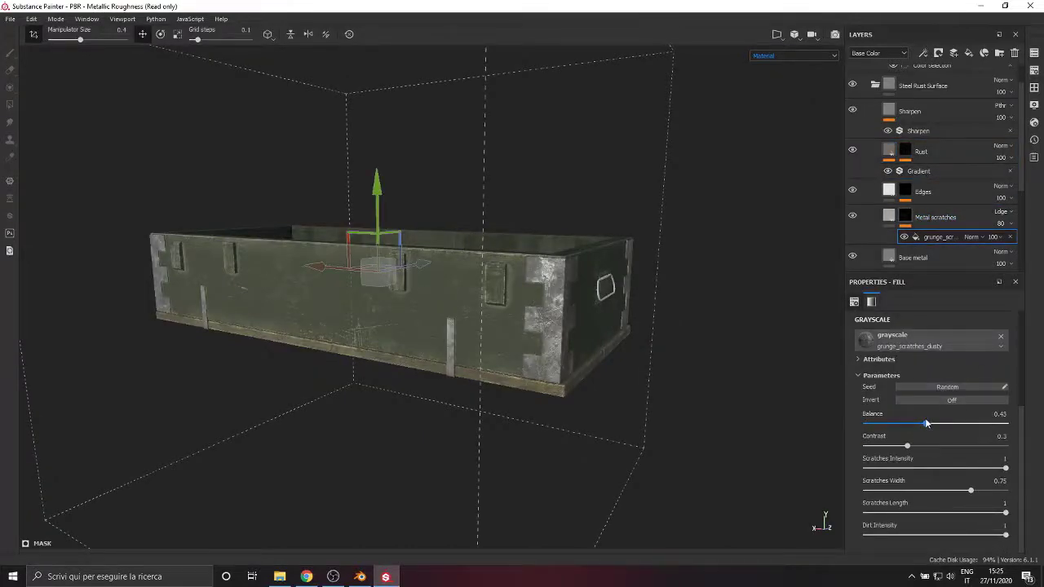
pyautogui.moveTo(501, 367)
pyautogui.keyDown('alt'); pyautogui.mouseDown()
pyautogui.moveTo(592, 359)
pyautogui.moveTo(639, 324)
pyautogui.moveTo(699, 350)
pyautogui.moveTo(690, 367)
pyautogui.mouseUp(); pyautogui.keyUp('alt')
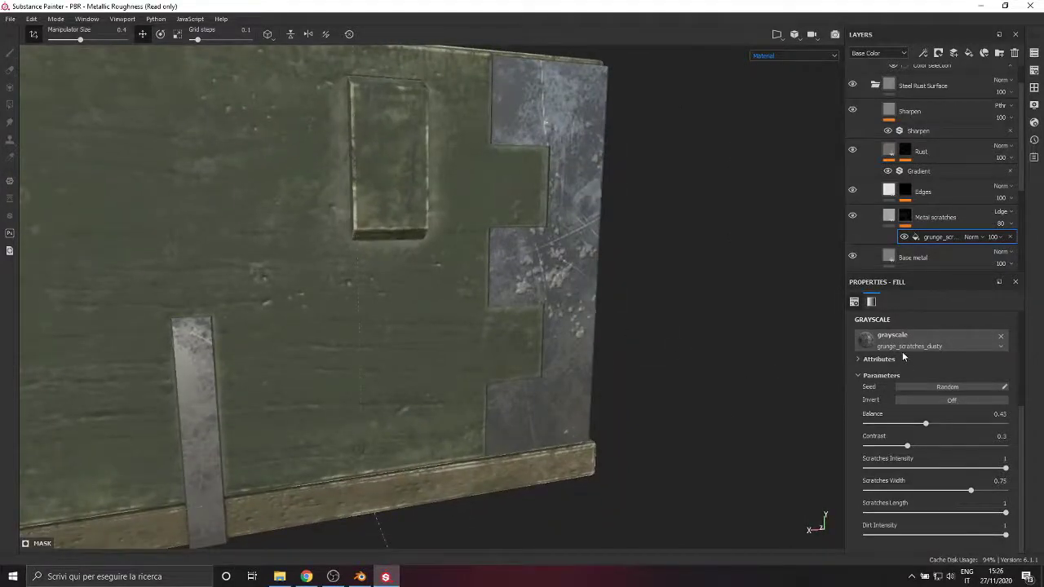
# Change the Base metal layer's base color to a dark muted green with H 0.240, S 0.200 and V 0.138.
pyautogui.scroll(-1, 910, 229)
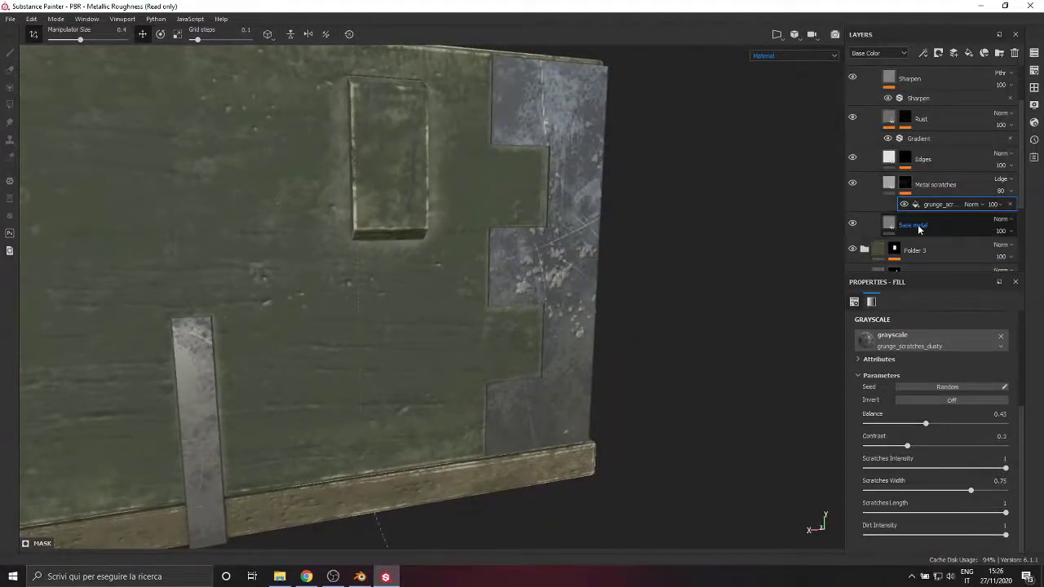
pyautogui.click(920, 226)
pyautogui.click(932, 397)
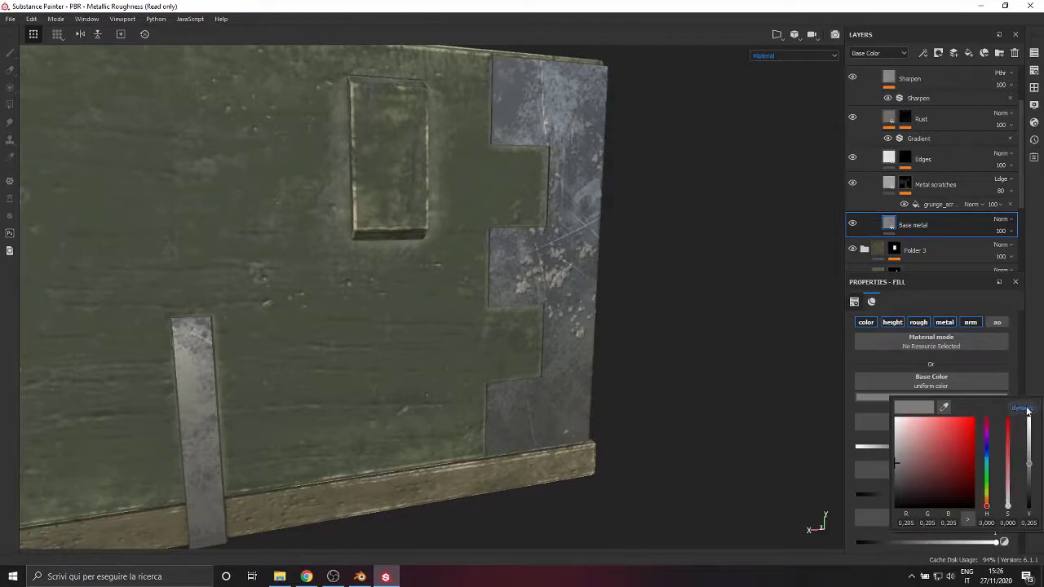
pyautogui.moveTo(989, 507); pyautogui.dragTo(989, 485)
pyautogui.moveTo(899, 466)
pyautogui.mouseDown()
pyautogui.moveTo(903, 481)
pyautogui.moveTo(912, 469)
pyautogui.moveTo(893, 475)
pyautogui.moveTo(908, 476)
pyautogui.moveTo(901, 470)
pyautogui.mouseUp()
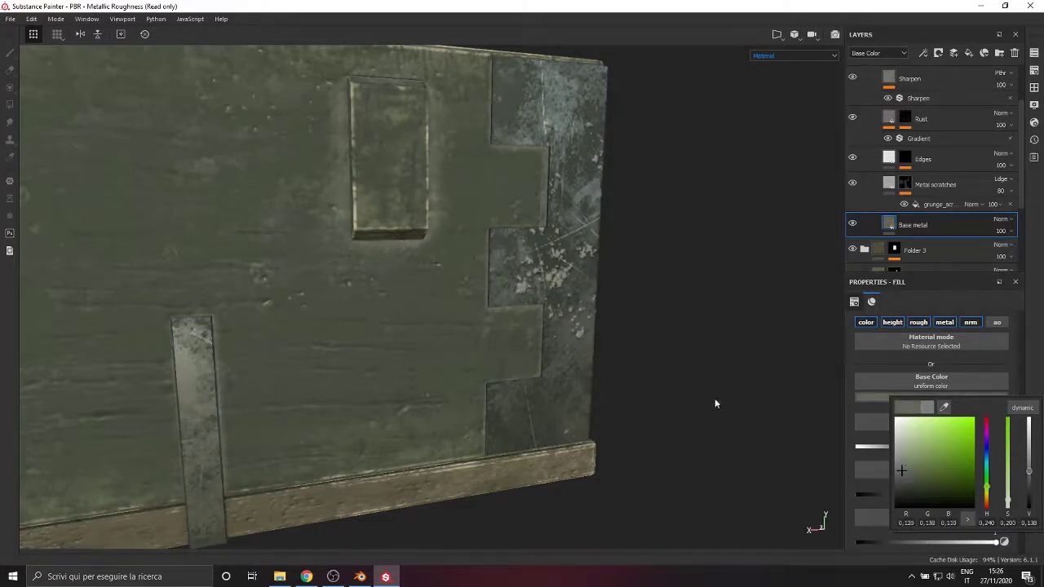
pyautogui.scroll(-6, 653, 370)
pyautogui.keyDown('alt'); pyautogui.moveTo(653, 370); pyautogui.dragTo(534, 359); pyautogui.keyUp('alt')
pyautogui.scroll(5, 639, 348)
# Darken the Metal scratches layer's base color gray and set the Edges layer's base color to light gray with value 0.660.
pyautogui.scroll(1, 942, 213)
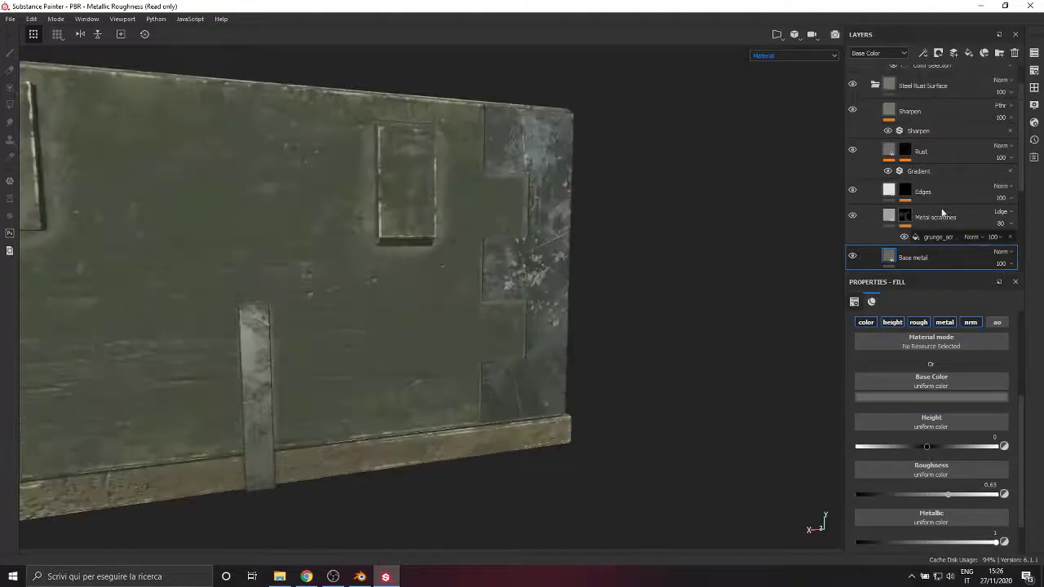
pyautogui.click(942, 213)
pyautogui.click(897, 397)
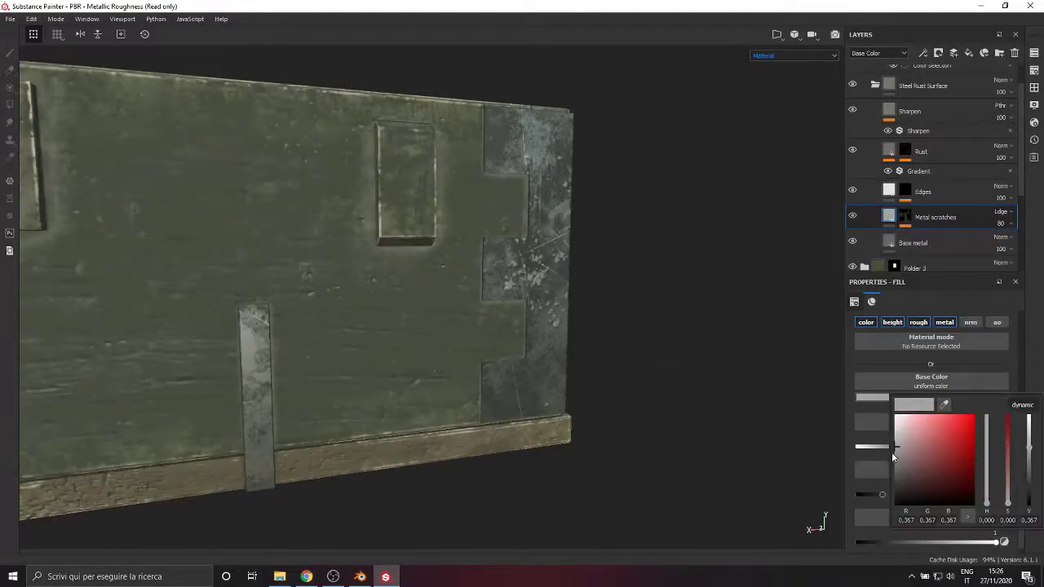
pyautogui.moveTo(894, 462)
pyautogui.mouseDown()
pyautogui.moveTo(878, 440)
pyautogui.moveTo(877, 463)
pyautogui.moveTo(958, 458)
pyautogui.moveTo(893, 447)
pyautogui.mouseUp()
pyautogui.click(894, 194)
pyautogui.click(897, 410)
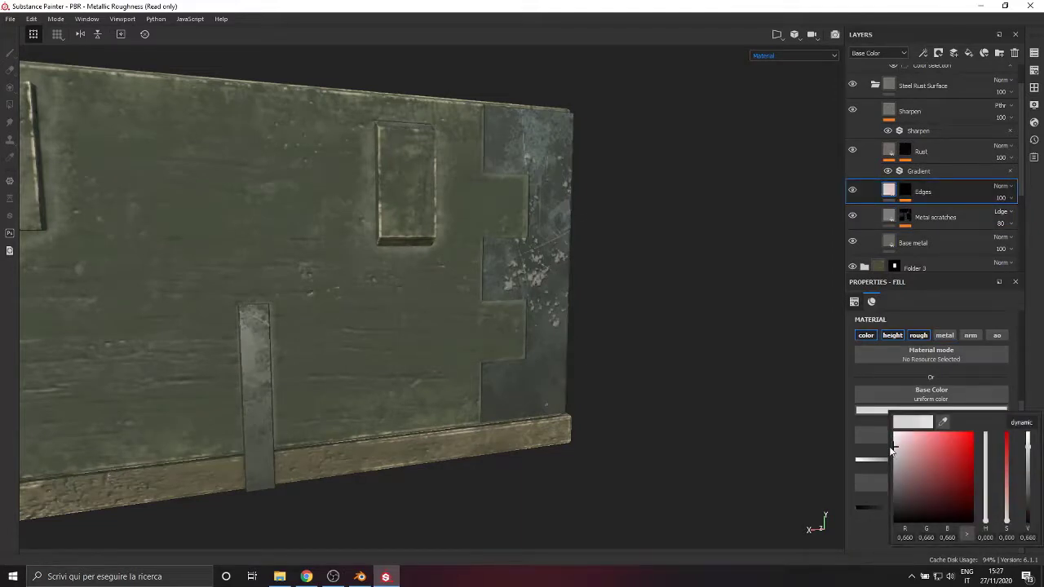
# Review the Rust layer's projection, base color texture and height settings.
pyautogui.click(947, 151)
pyautogui.scroll(-2, 940, 479)
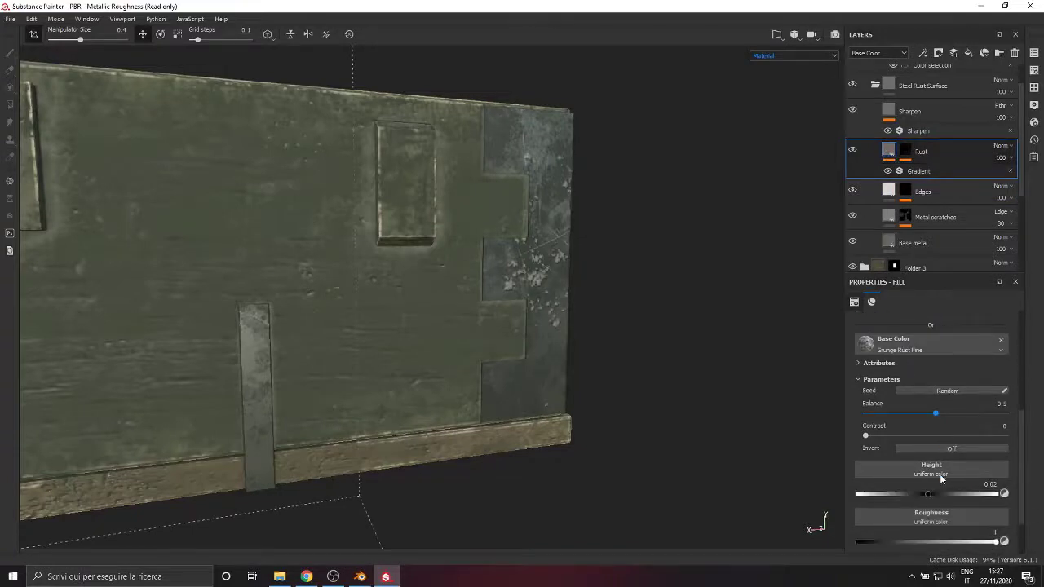
pyautogui.scroll(4, 933, 467)
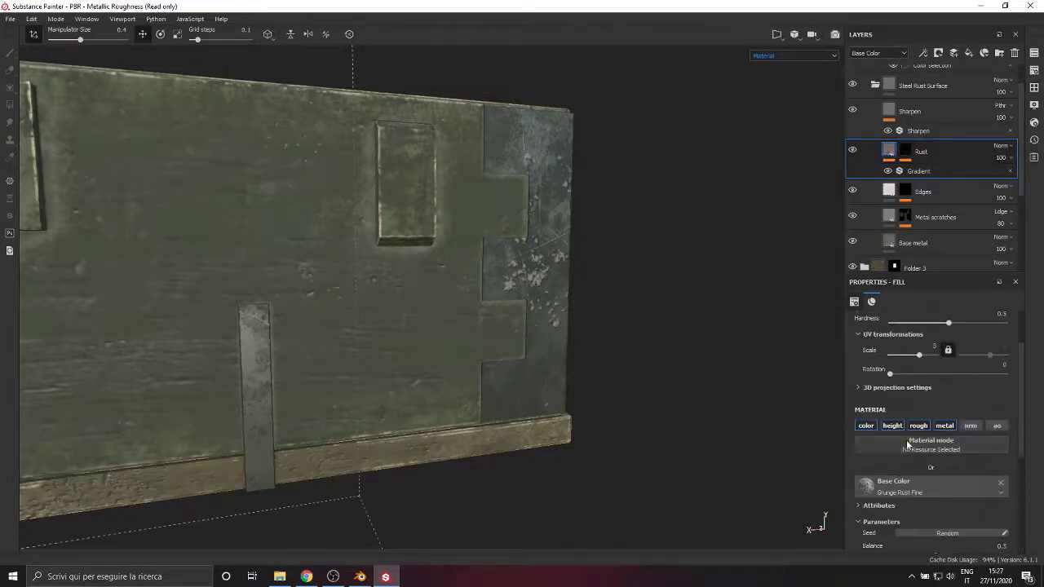
pyautogui.scroll(-2, 938, 495)
pyautogui.scroll(3, 934, 493)
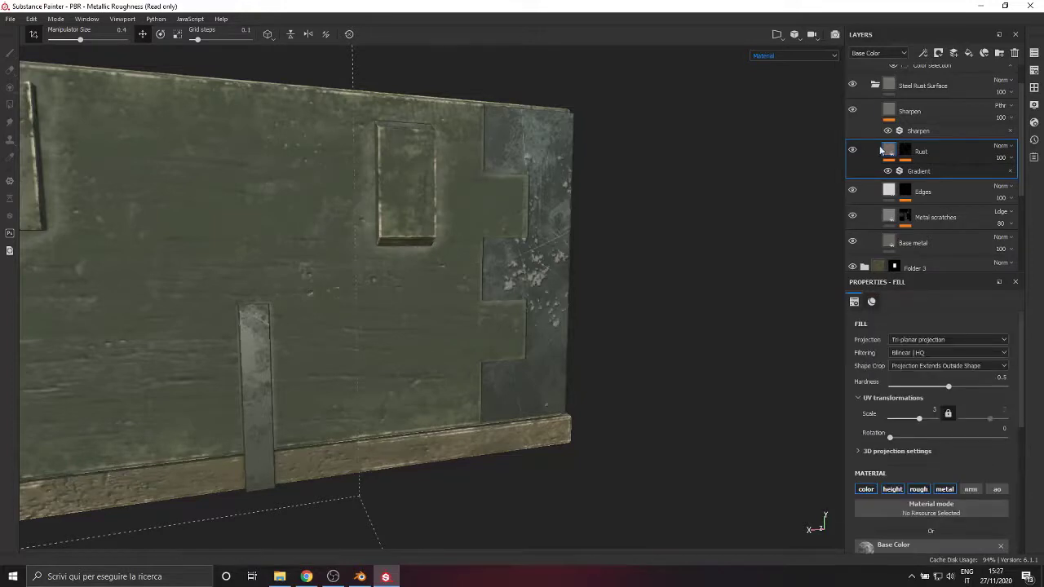
# Add a new fill layer above the Sharpen layer inside Steel Rust Surface.
pyautogui.click(913, 112)
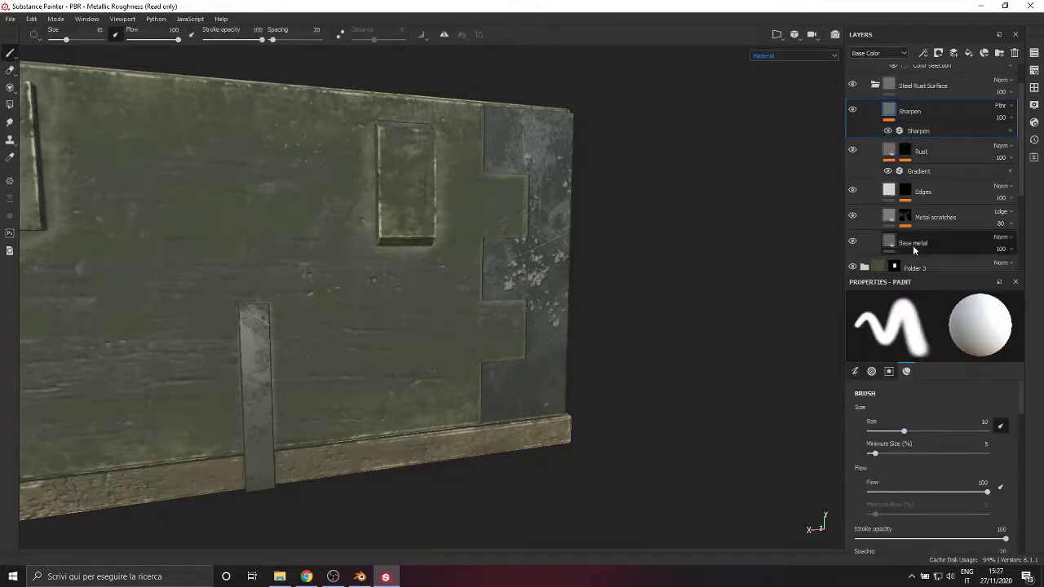
pyautogui.keyDown('alt'); pyautogui.moveTo(720, 419); pyautogui.dragTo(687, 360); pyautogui.keyUp('alt')
pyautogui.scroll(4, 649, 286)
pyautogui.click(969, 52)
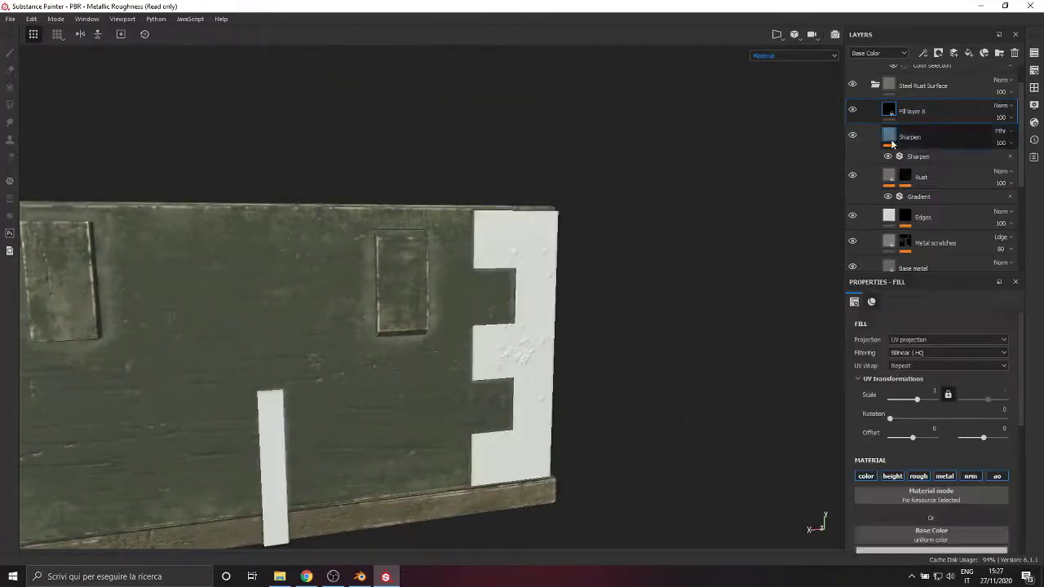
pyautogui.doubleClick(924, 113)
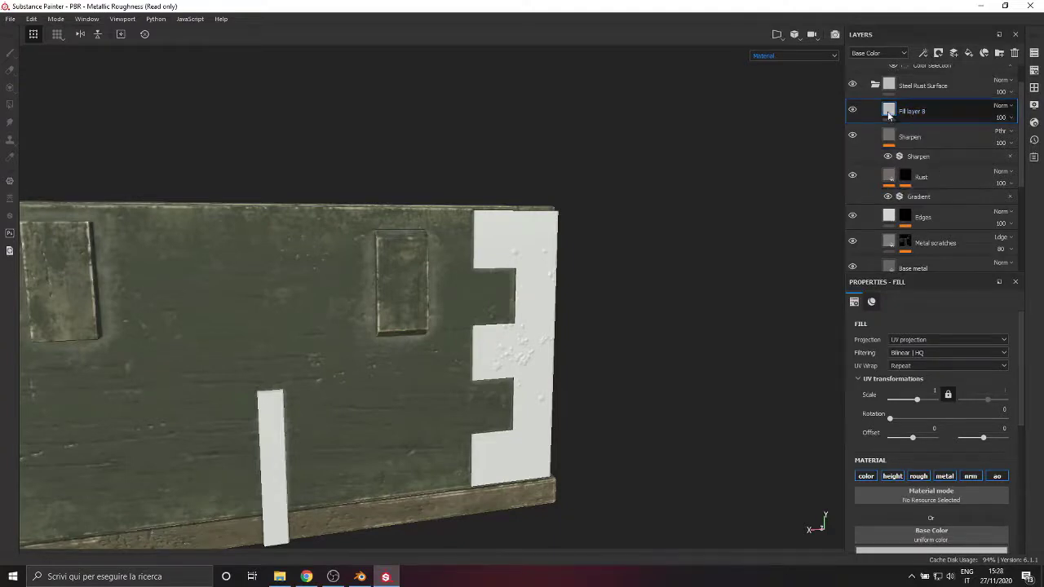
# Give the new fill layer a black mask with a Metal Edge Wear generator and display the mask in the viewport.
pyautogui.rightClick(890, 111)
pyautogui.click(919, 130)
pyautogui.click(924, 54)
pyautogui.click(936, 69)
pyautogui.click(934, 321)
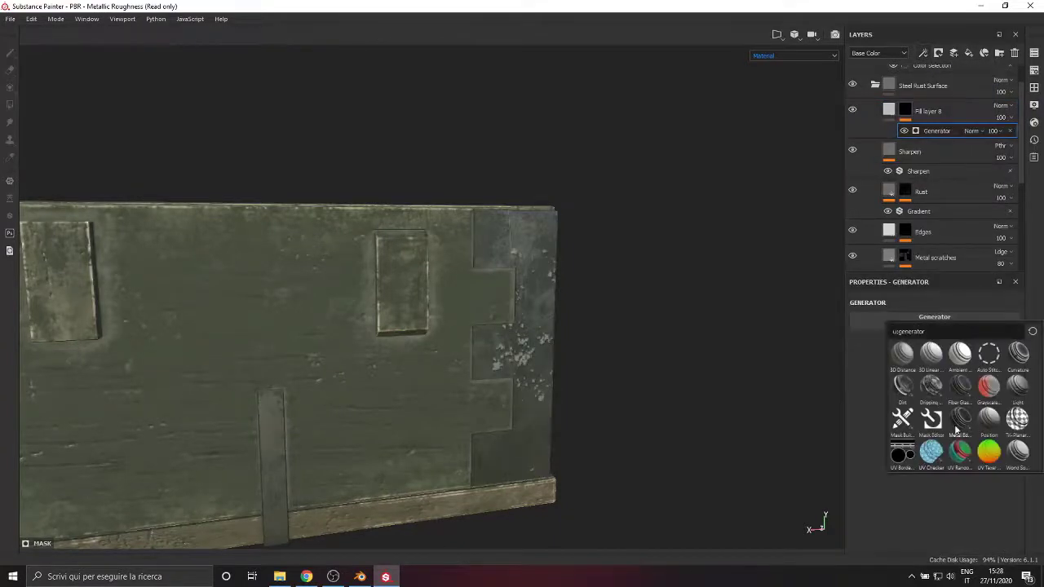
pyautogui.click(961, 421)
pyautogui.click(787, 55)
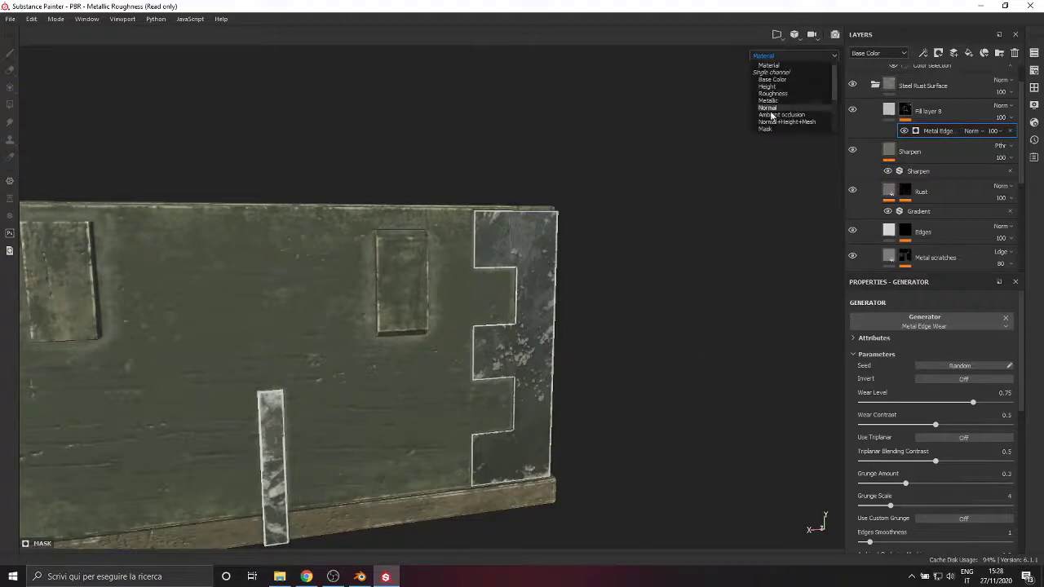
pyautogui.click(763, 127)
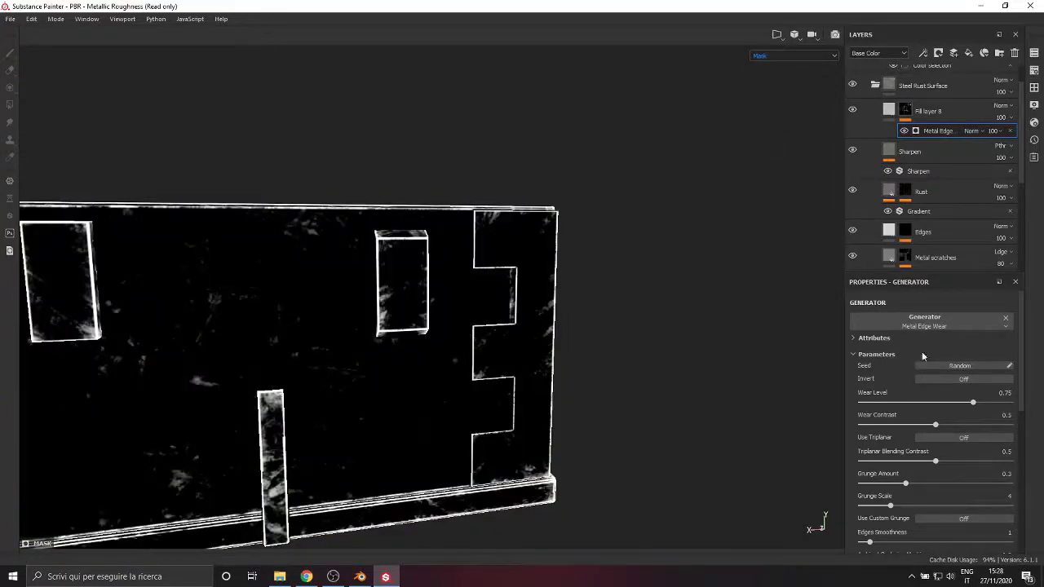
# Set the Metal Edge Wear generator's wear level to 0.73, wear contrast to 0.42, edges smoothness to 4.85 and curvature weight to 1.
pyautogui.moveTo(976, 403); pyautogui.dragTo(909, 426)
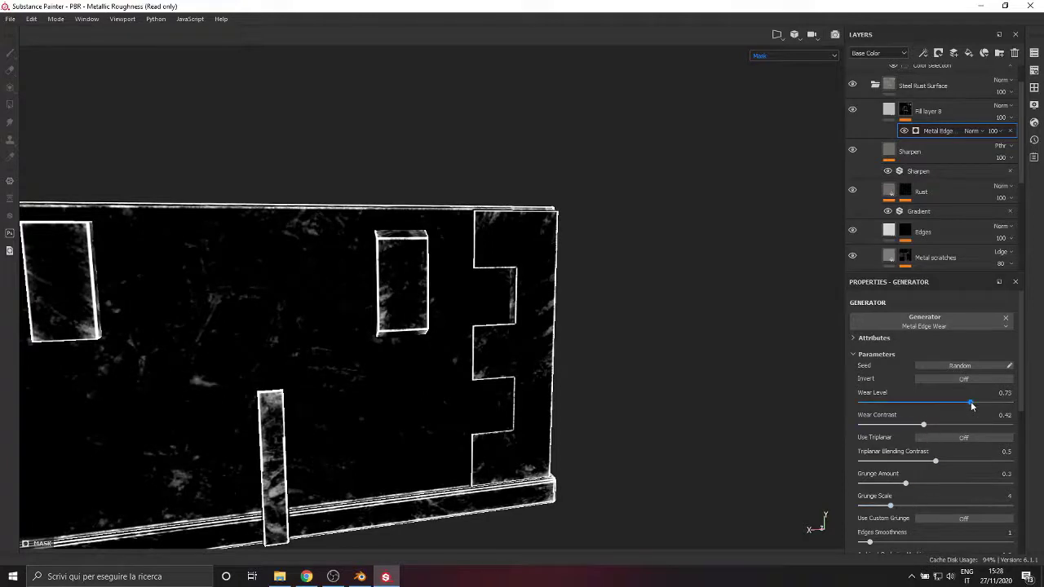
pyautogui.scroll(-1, 904, 519)
pyautogui.moveTo(917, 500)
pyautogui.mouseDown()
pyautogui.moveTo(993, 490)
pyautogui.moveTo(906, 507)
pyautogui.mouseUp()
pyautogui.scroll(-1, 942, 526)
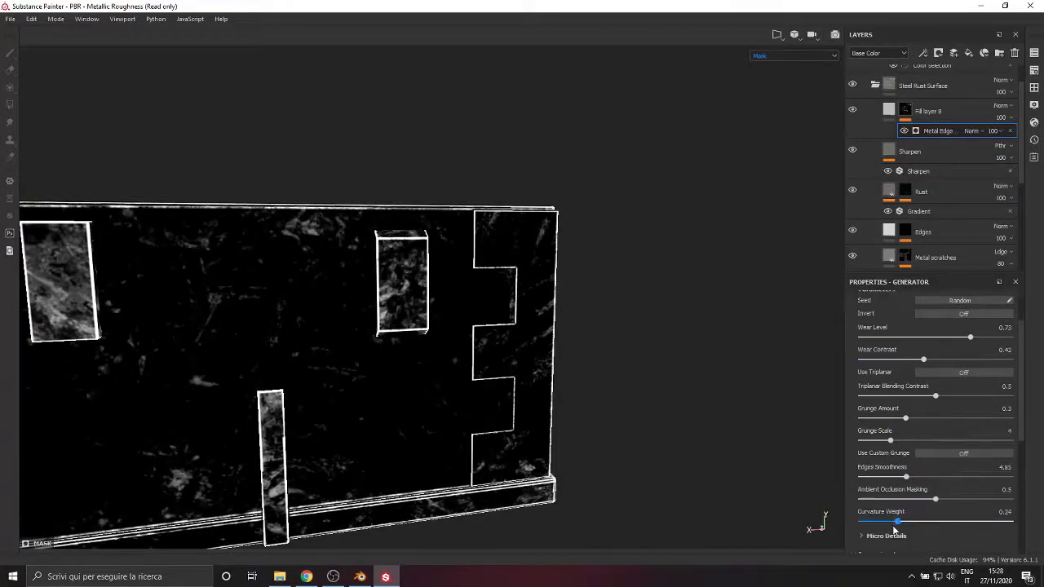
pyautogui.moveTo(1005, 523); pyautogui.dragTo(1027, 522)
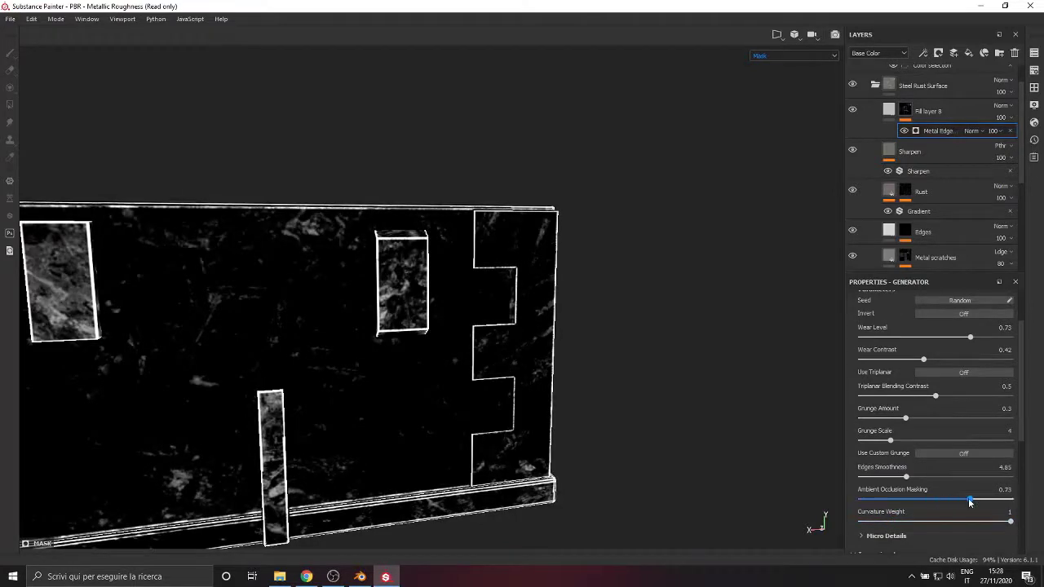
# Refine the edge wear with edges smoothness 6.95, wear level 0.78, wear contrast 0.57 and grunge amount 0.2.
pyautogui.moveTo(969, 500); pyautogui.dragTo(926, 478)
pyautogui.moveTo(969, 337); pyautogui.dragTo(987, 343)
pyautogui.moveTo(924, 360); pyautogui.dragTo(911, 362)
pyautogui.moveTo(987, 338); pyautogui.dragTo(977, 344)
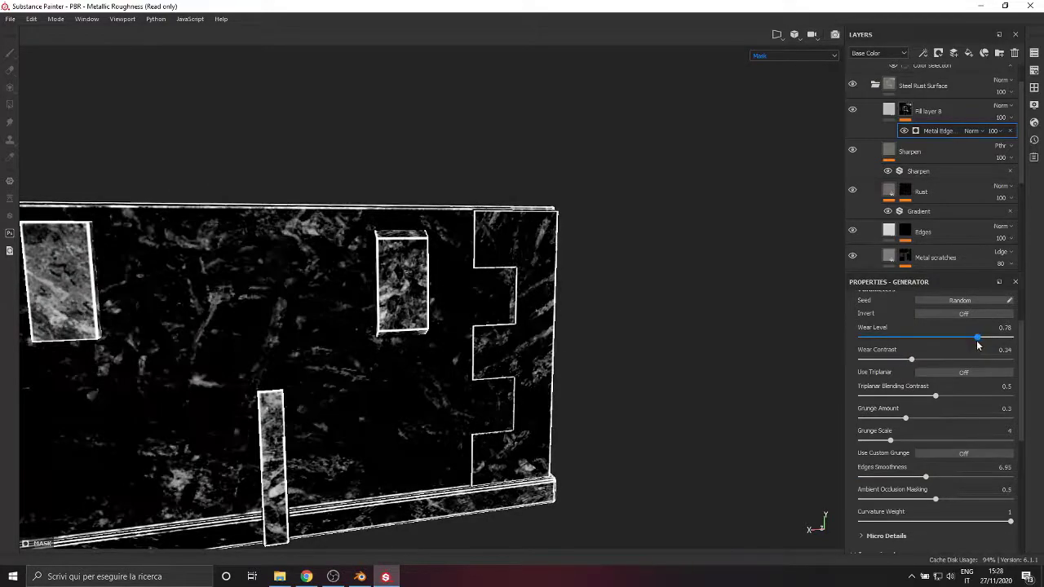
pyautogui.click(946, 360)
pyautogui.moveTo(905, 418)
pyautogui.mouseDown()
pyautogui.moveTo(881, 420)
pyautogui.moveTo(892, 421)
pyautogui.mouseUp()
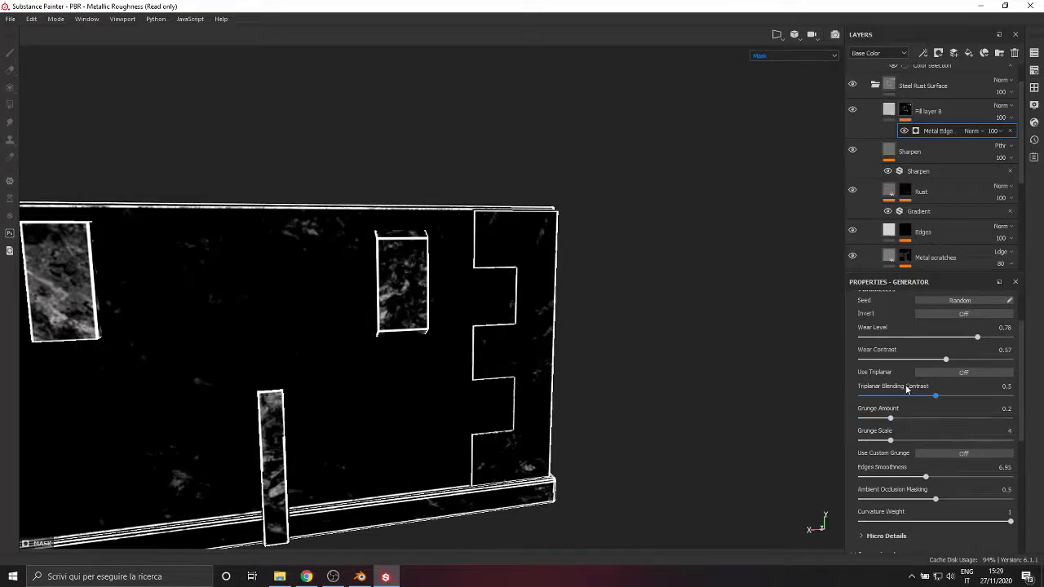
# Add a fill above Metal Edge Wear in Fill layer 8's mask, using Grunge Paint Scratched as its grayscale, and display the mask.
pyautogui.click(960, 109)
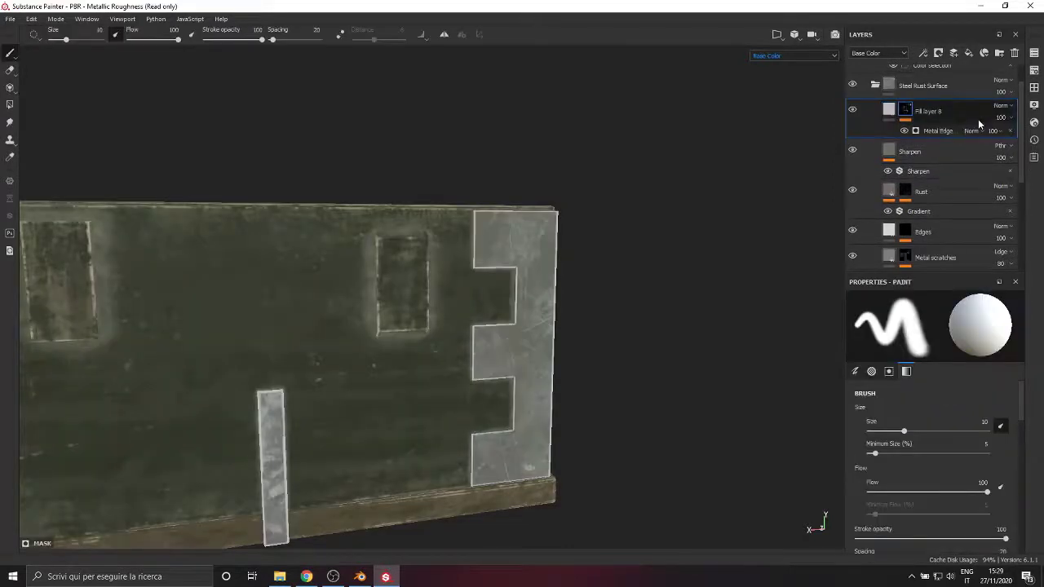
pyautogui.click(938, 131)
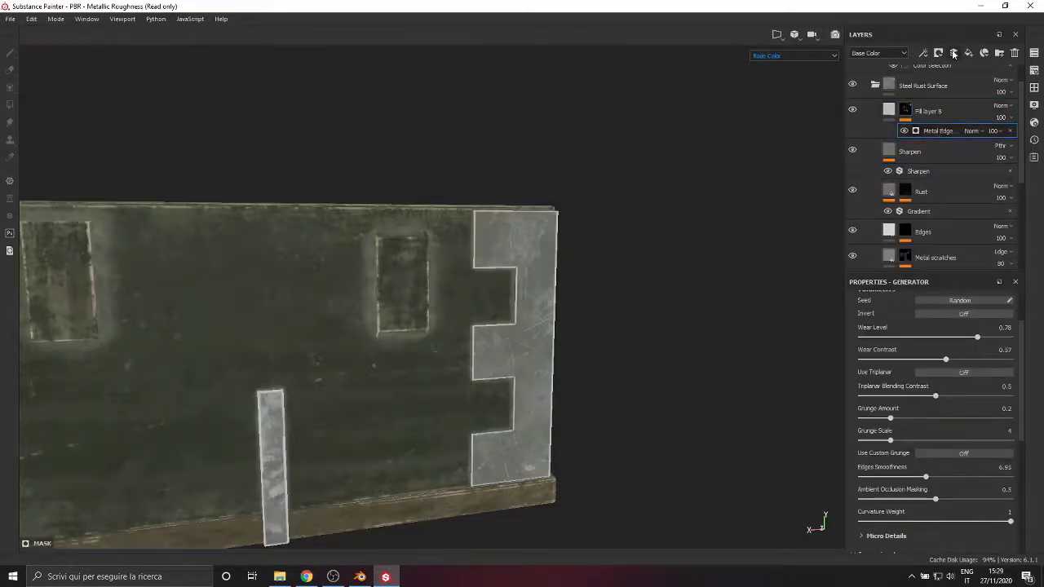
pyautogui.click(922, 53)
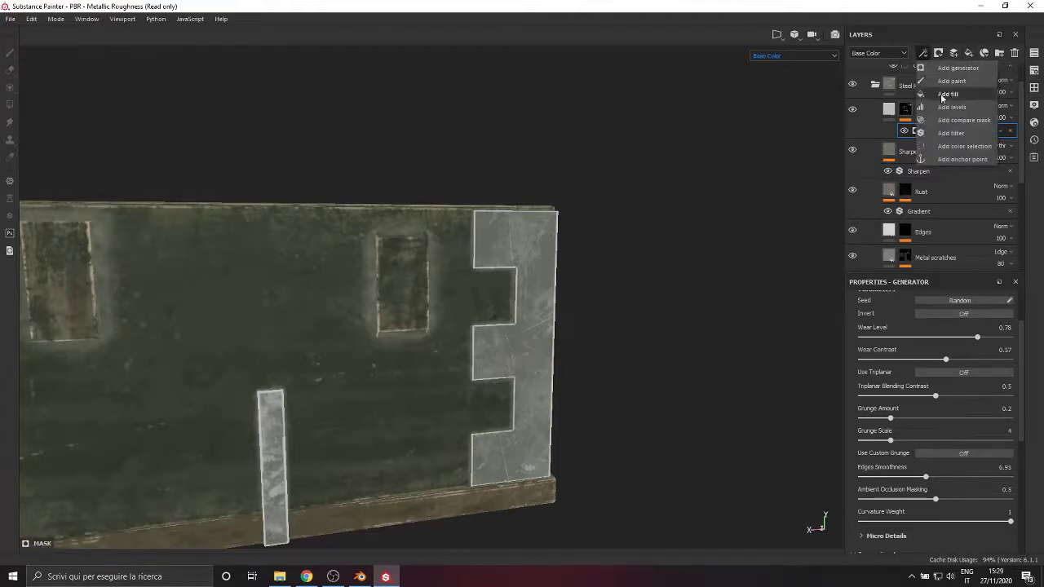
pyautogui.click(946, 95)
pyautogui.click(796, 55)
pyautogui.click(776, 128)
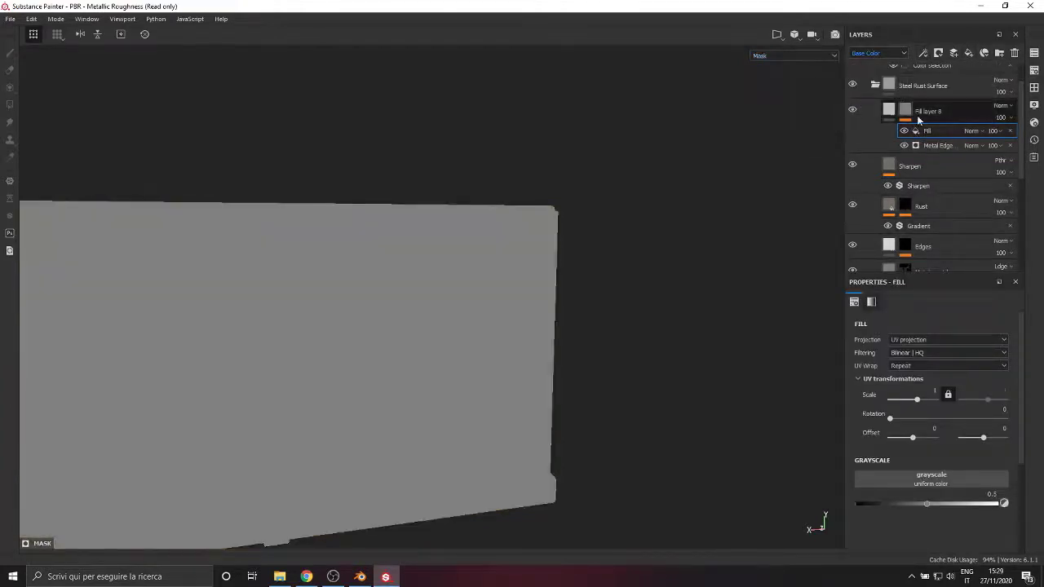
pyautogui.click(949, 477)
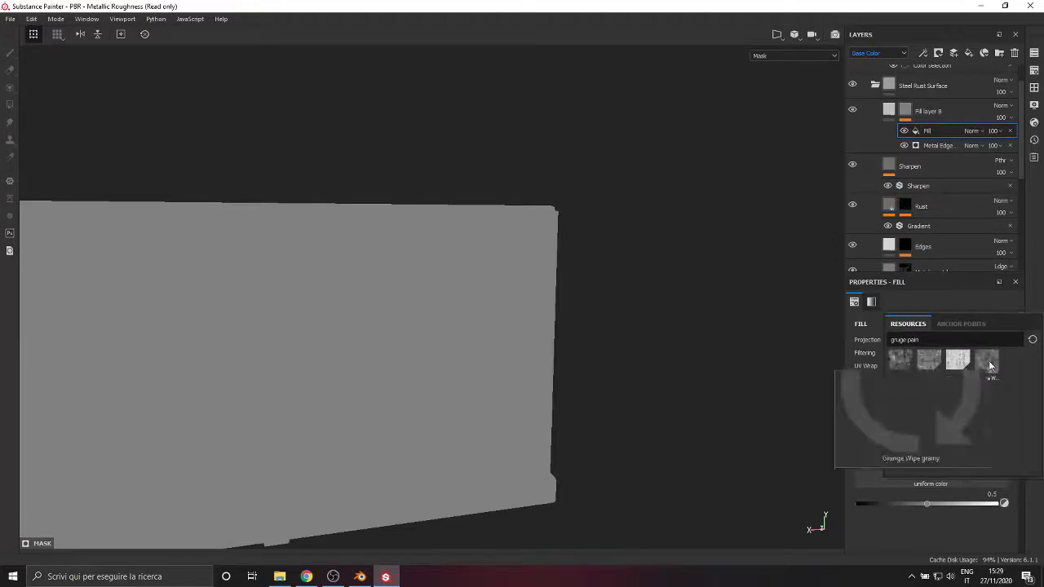
pyautogui.click(957, 365)
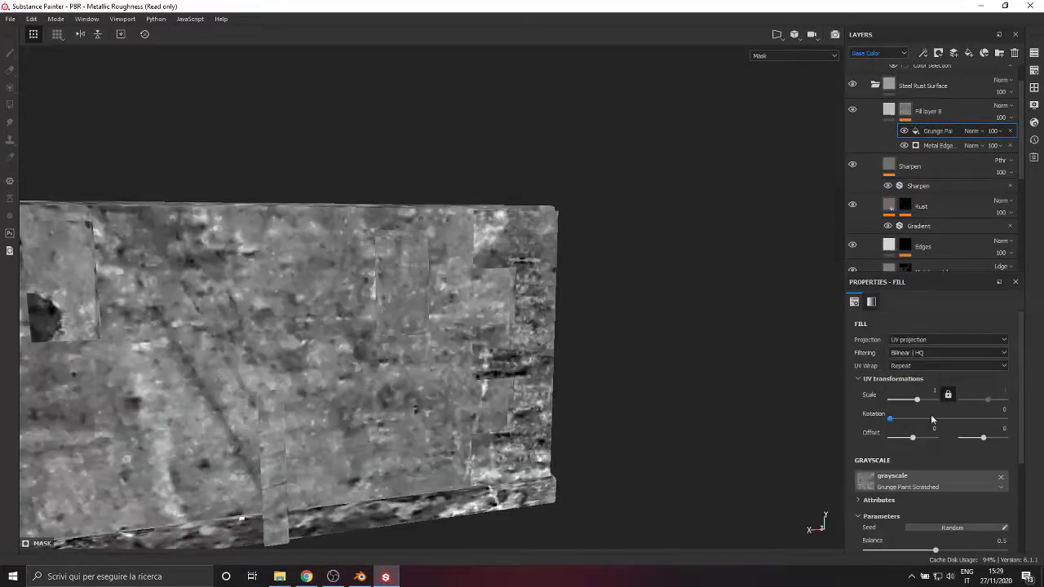
# Increase the grunge fill's UV scale, set its blending mode to Multiply and its balance to 0.34.
pyautogui.click(923, 398)
pyautogui.scroll(-3, 946, 465)
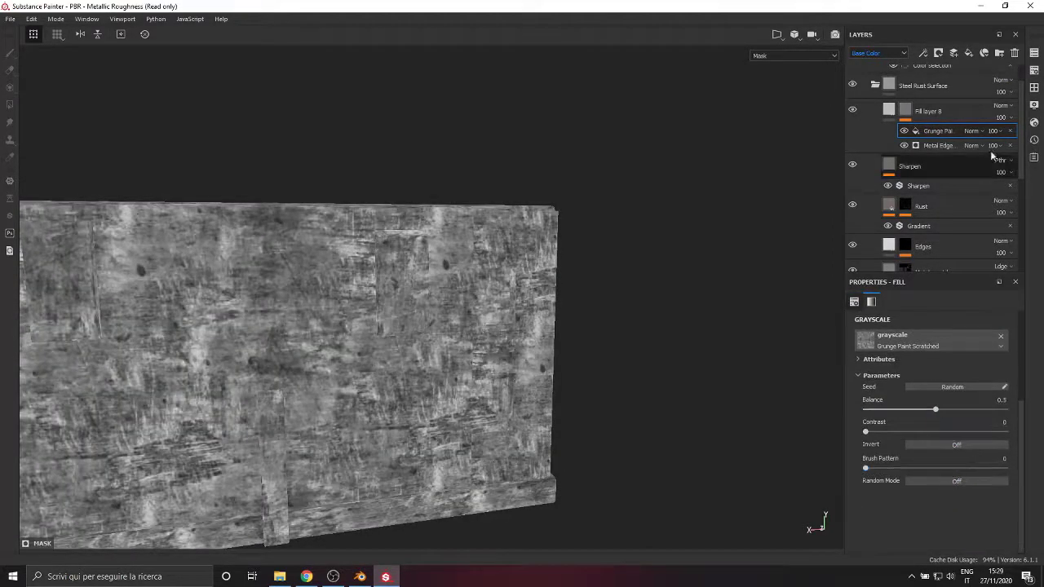
pyautogui.click(972, 130)
pyautogui.click(979, 187)
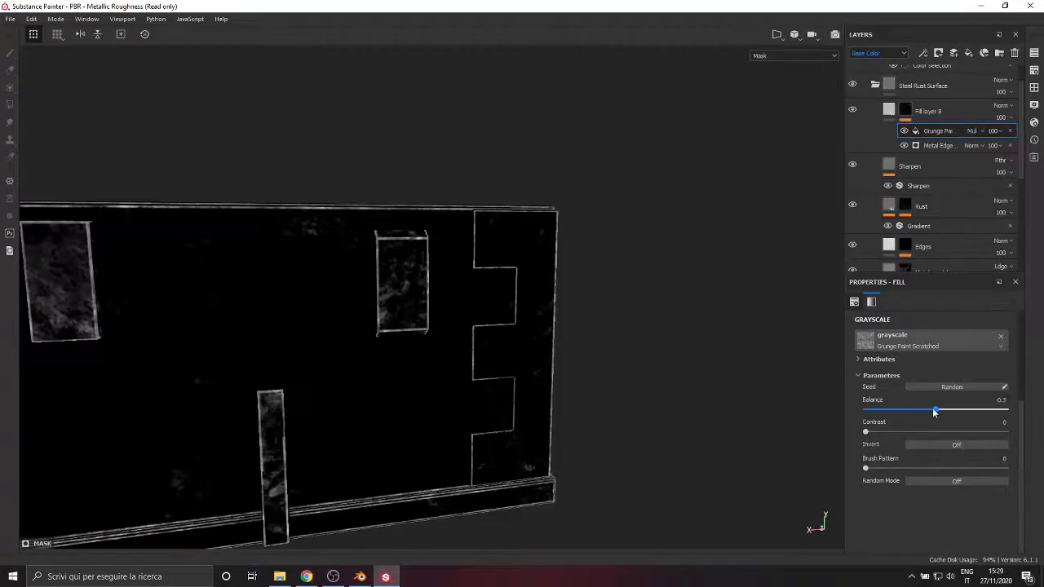
pyautogui.moveTo(934, 410); pyautogui.dragTo(911, 415)
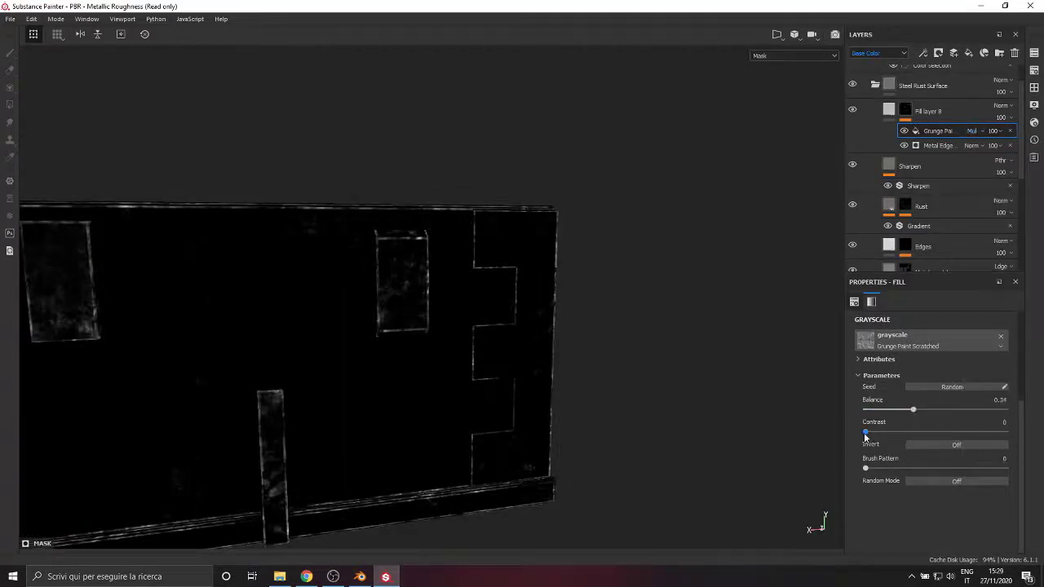
# Return the viewport to the material view and limit Fill layer 8 to the color, roughness and metallic channels.
pyautogui.click(793, 55)
pyautogui.click(801, 67)
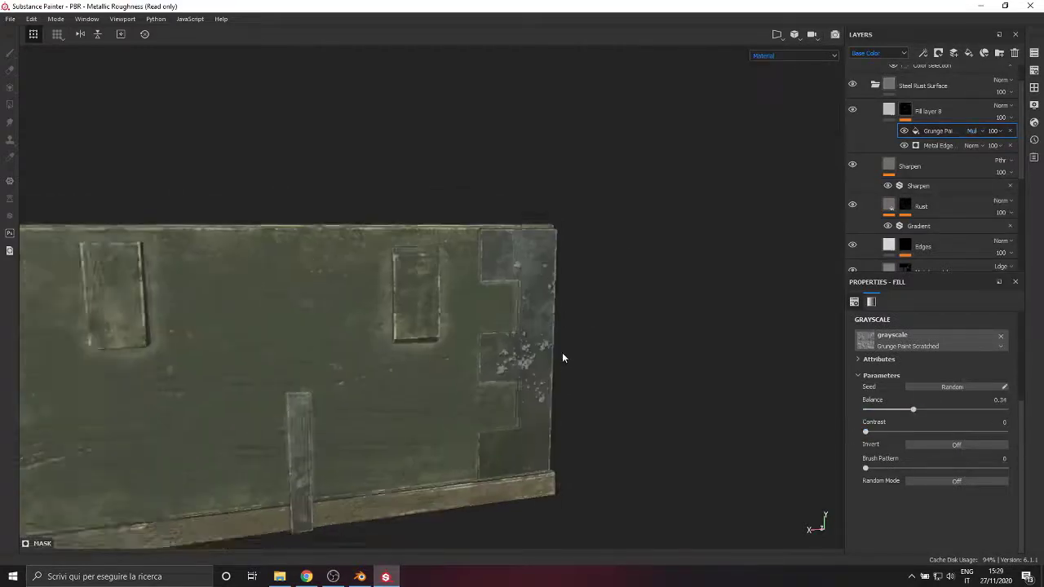
pyautogui.scroll(5, 562, 352)
pyautogui.click(890, 110)
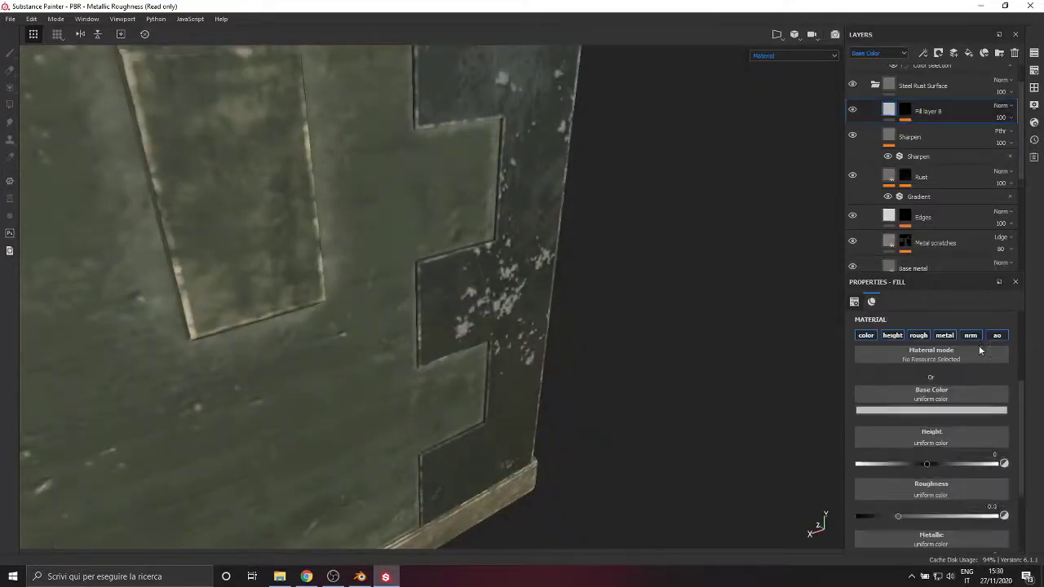
pyautogui.click(946, 410)
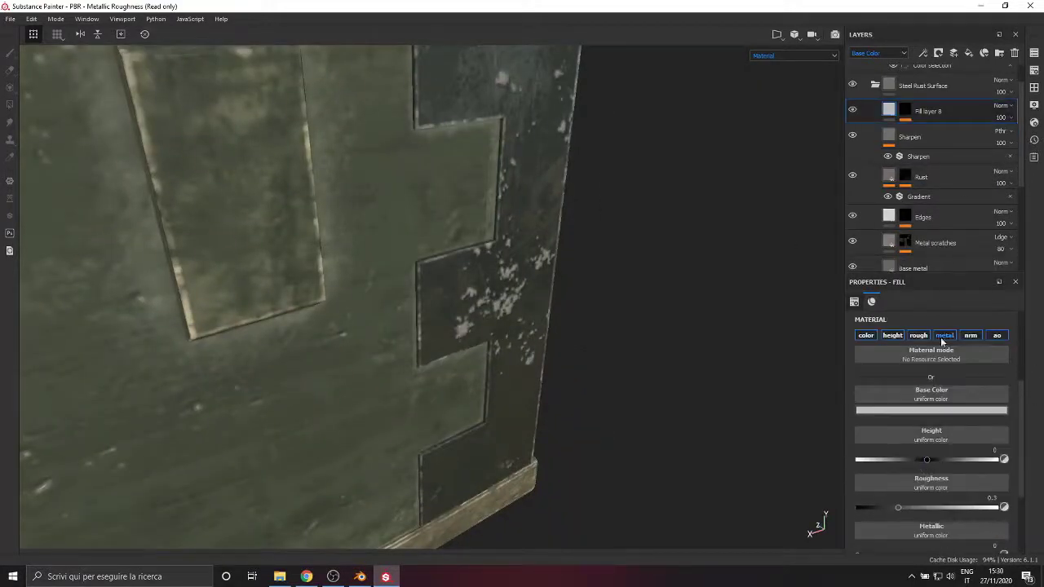
pyautogui.click(892, 335)
pyautogui.click(944, 335)
pyautogui.click(970, 335)
pyautogui.click(997, 335)
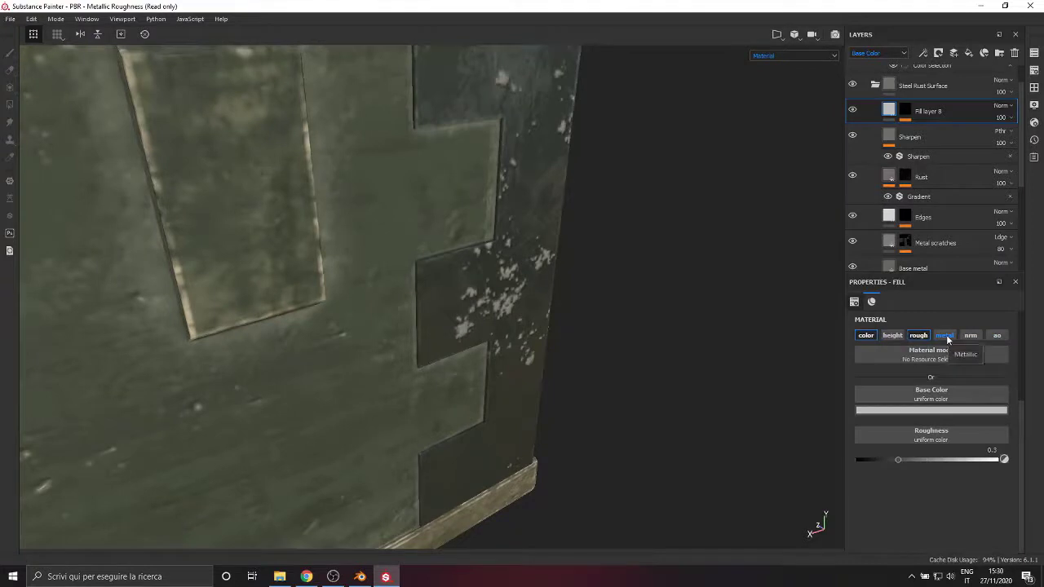
pyautogui.click(946, 334)
# Lighten Fill layer 8's base color to near white and lower its roughness to 0.2214.
pyautogui.click(913, 411)
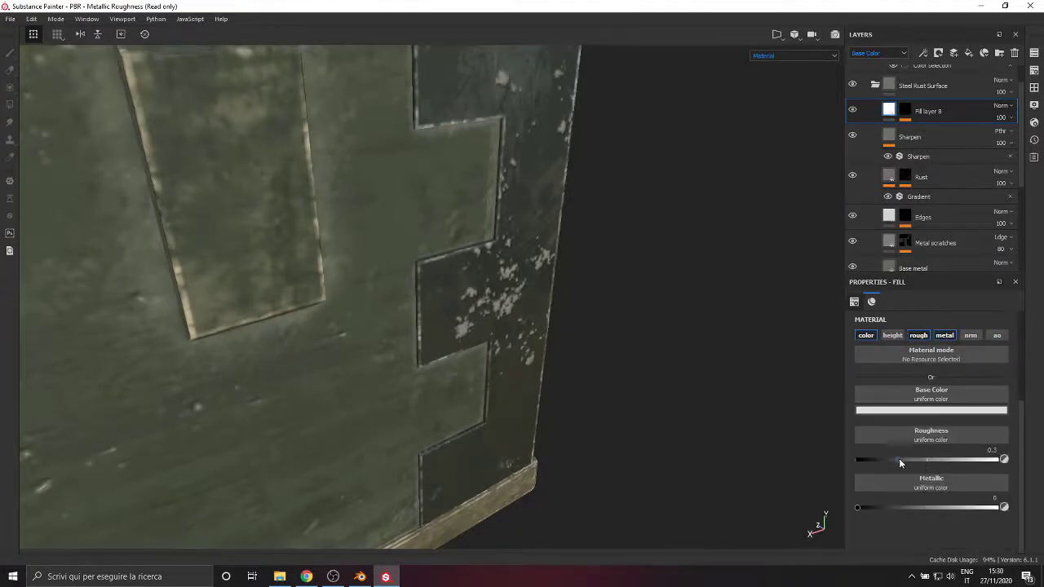
pyautogui.moveTo(898, 458); pyautogui.dragTo(887, 459)
pyautogui.scroll(-2, 651, 336)
pyautogui.keyDown('alt'); pyautogui.moveTo(652, 341); pyautogui.dragTo(604, 368); pyautogui.keyUp('alt')
# Try an olive green base color on Fill layer 8.
pyautogui.click(931, 410)
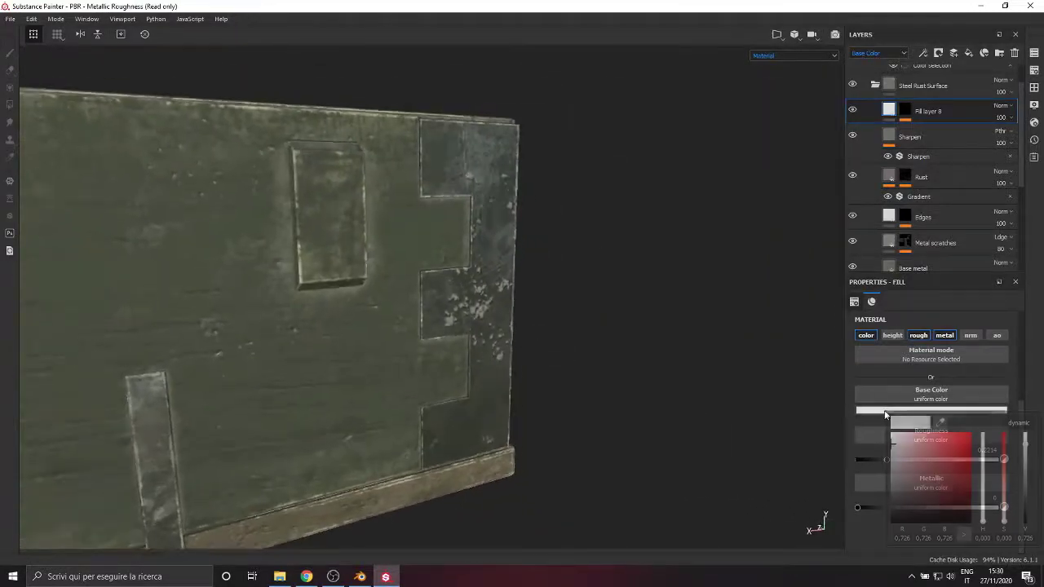
pyautogui.click(946, 494)
pyautogui.moveTo(982, 520); pyautogui.dragTo(982, 501)
pyautogui.click(920, 494)
pyautogui.keyDown('alt'); pyautogui.moveTo(718, 403); pyautogui.dragTo(693, 401); pyautogui.keyUp('alt')
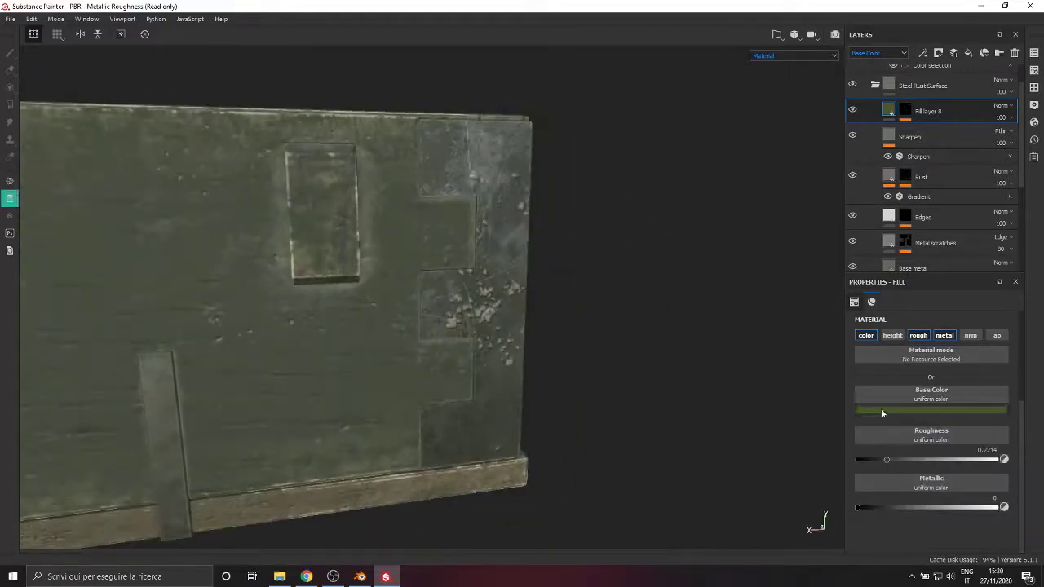
# Set Fill layer 8's base color to a neutral light gray and frame the whole crate.
pyautogui.click(882, 410)
pyautogui.moveTo(923, 488); pyautogui.dragTo(867, 456)
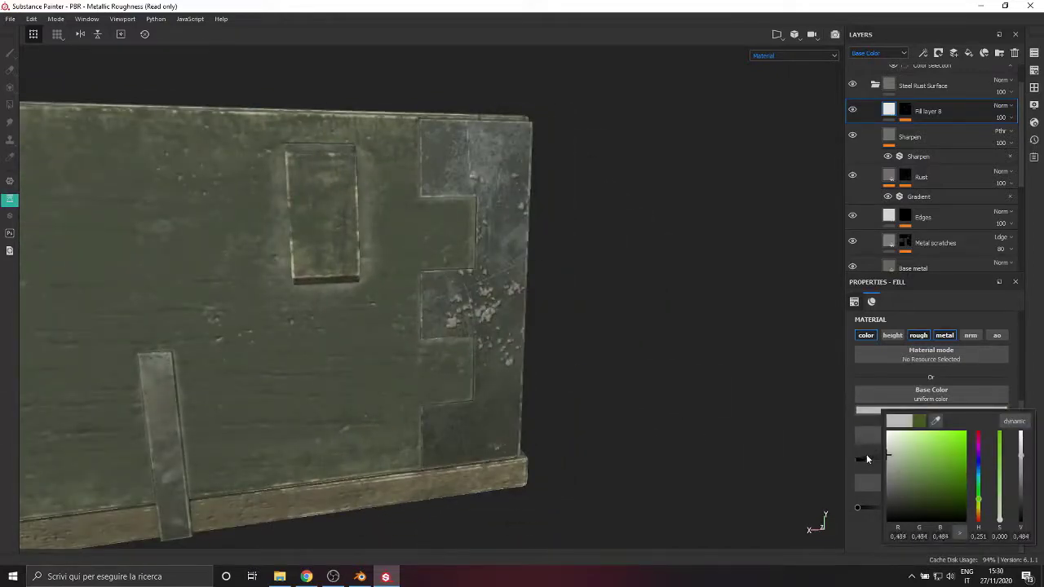
pyautogui.keyDown('alt'); pyautogui.moveTo(816, 422); pyautogui.dragTo(496, 372); pyautogui.keyUp('alt')
pyautogui.press('f')
pyautogui.keyDown('alt'); pyautogui.moveTo(357, 364); pyautogui.dragTo(259, 376, button='middle'); pyautogui.keyUp('alt')
# Add a new folder at the top of the layer stack, above Folder 4, and collapse Folder 4.
pyautogui.click(874, 86)
pyautogui.scroll(1, 880, 153)
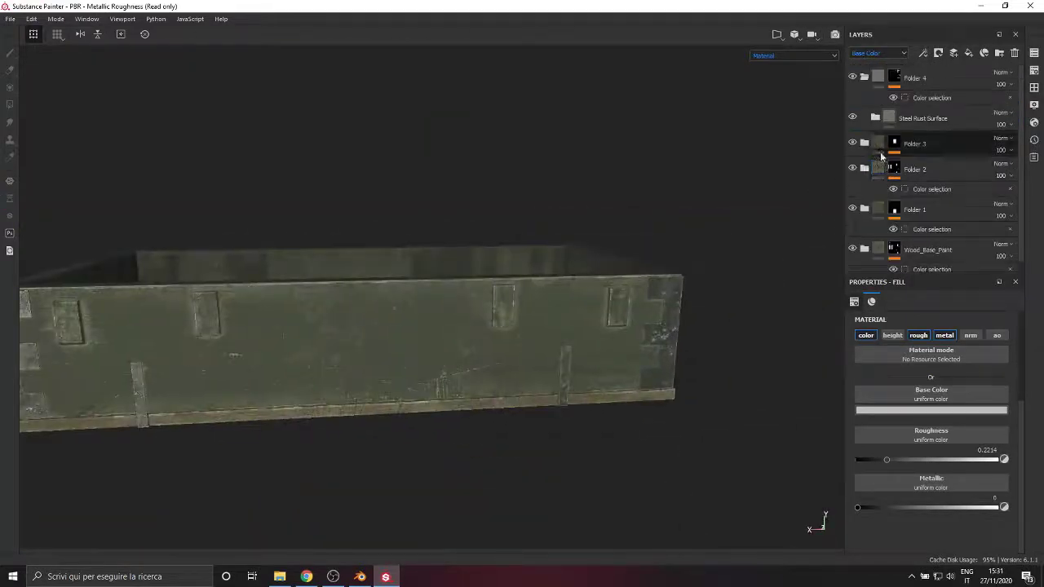
pyautogui.click(866, 80)
pyautogui.click(1001, 54)
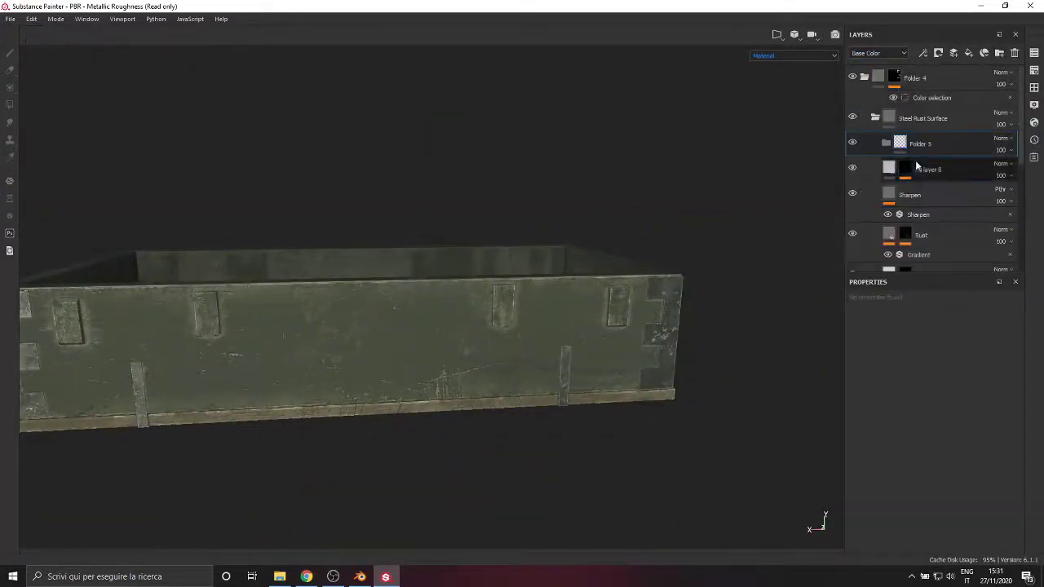
pyautogui.moveTo(920, 145); pyautogui.dragTo(935, 70)
pyautogui.click(864, 103)
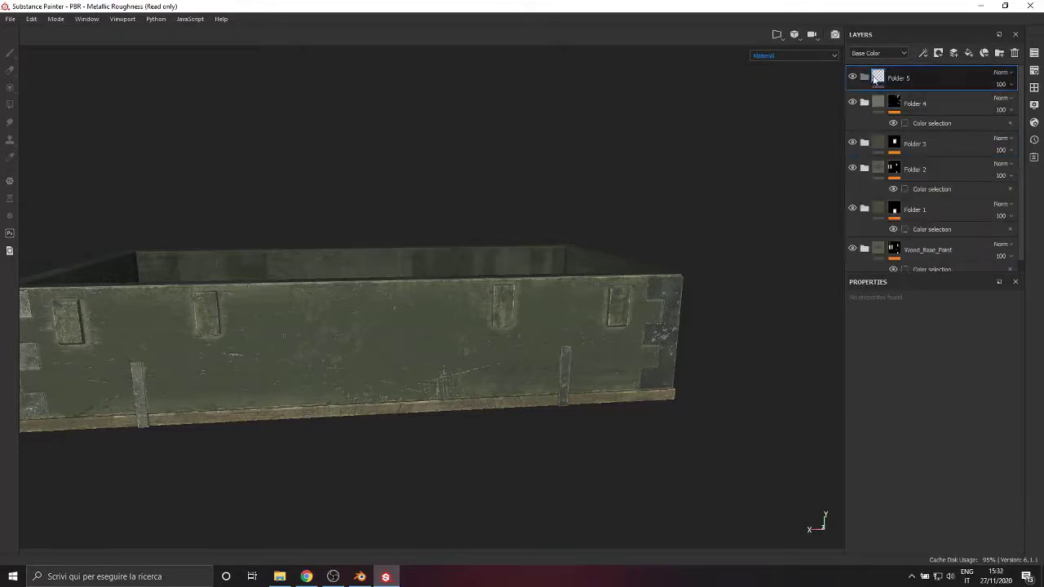
# Give the new top folder a black mask with a color selection that picks the side handle's cyan ID color.
pyautogui.rightClick(877, 78)
pyautogui.click(897, 73)
pyautogui.click(924, 54)
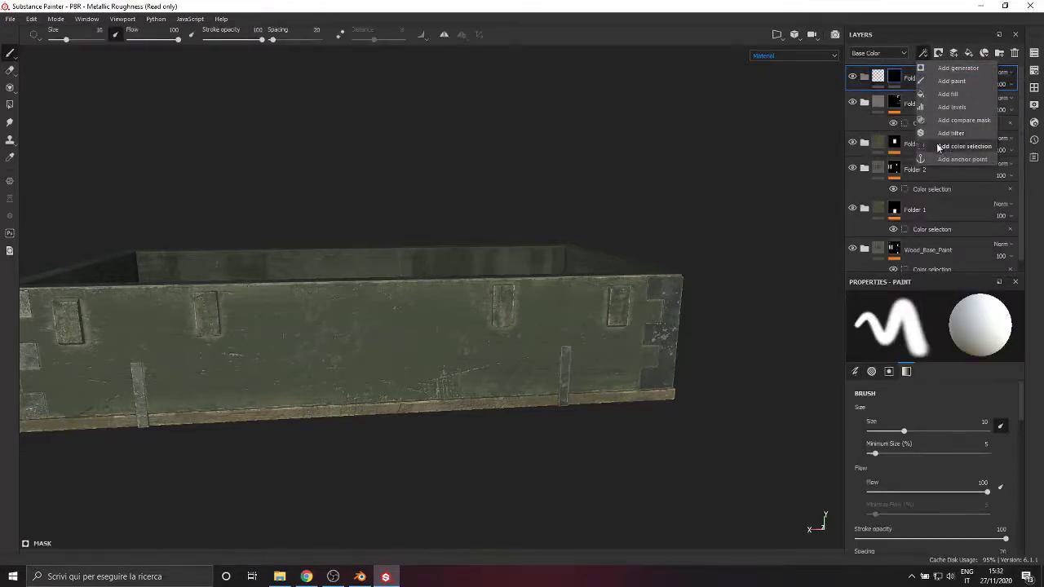
pyautogui.click(939, 147)
pyautogui.keyDown('alt'); pyautogui.moveTo(652, 306); pyautogui.dragTo(520, 326); pyautogui.keyUp('alt')
pyautogui.click(997, 412)
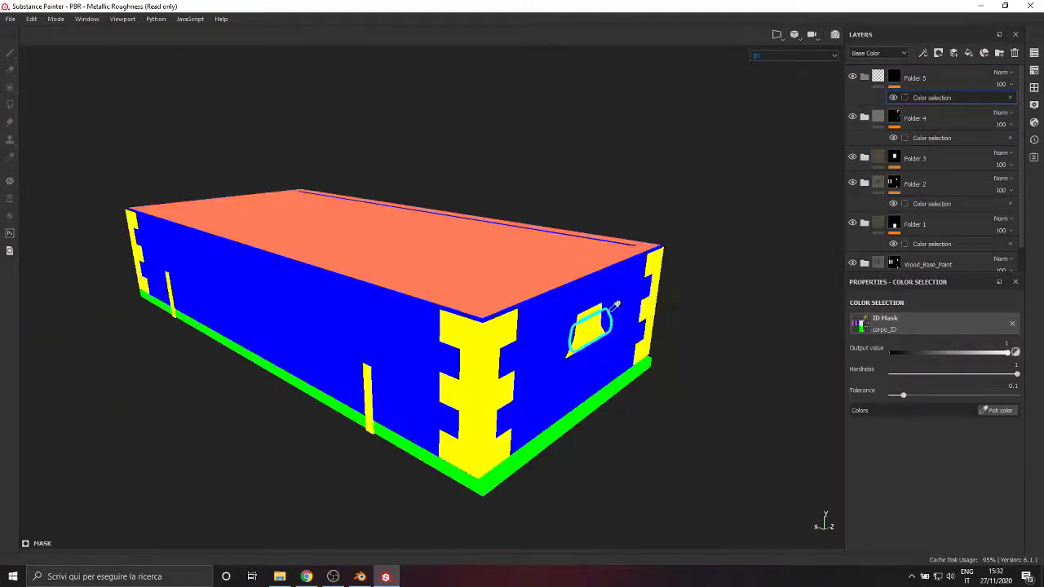
pyautogui.click(611, 311)
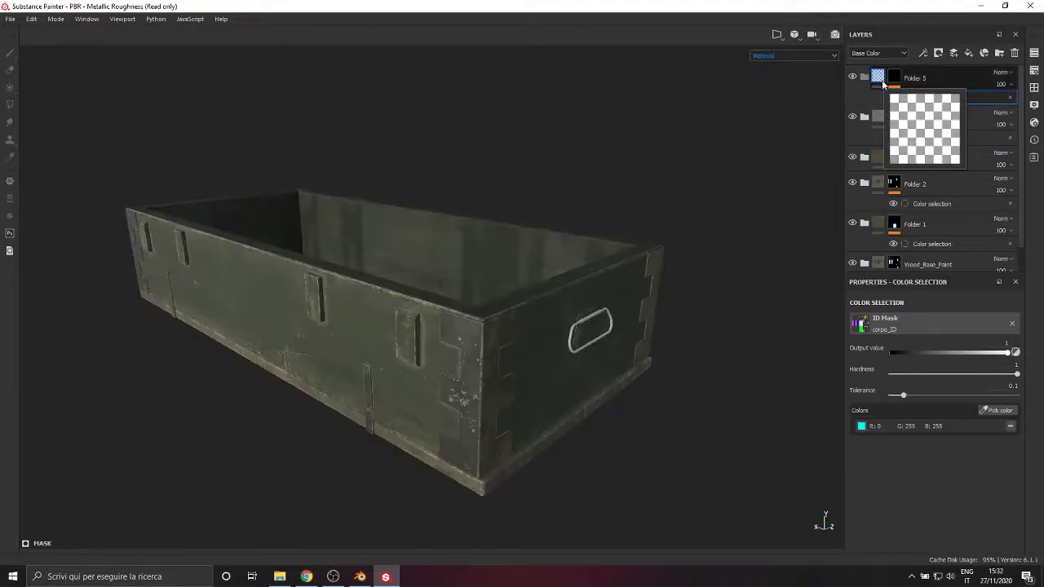
# Add the Steel Ruined smart material and place it inside the folder masked to the handle.
pyautogui.click(1034, 87)
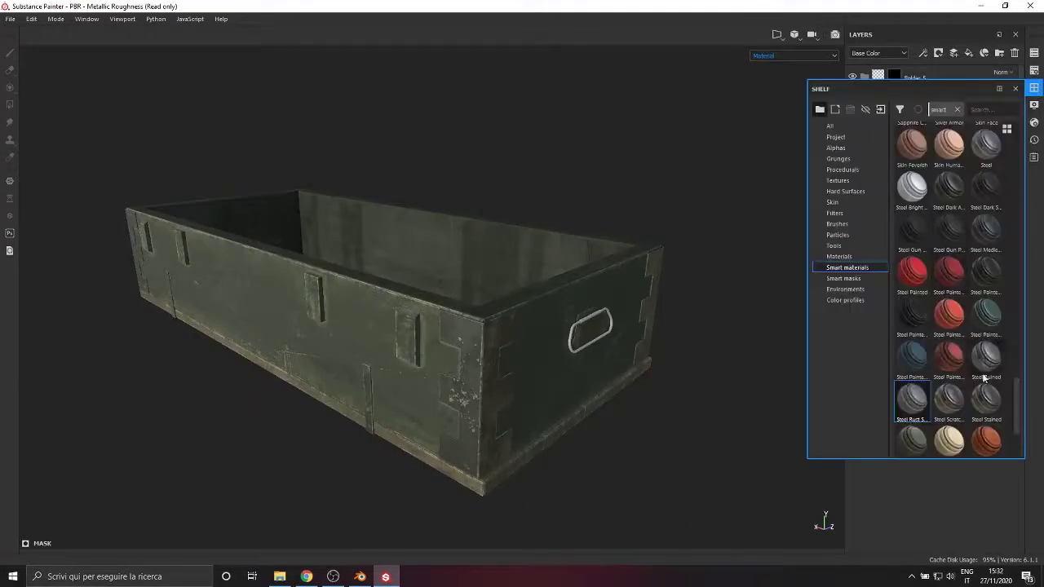
pyautogui.moveTo(986, 357); pyautogui.dragTo(640, 344)
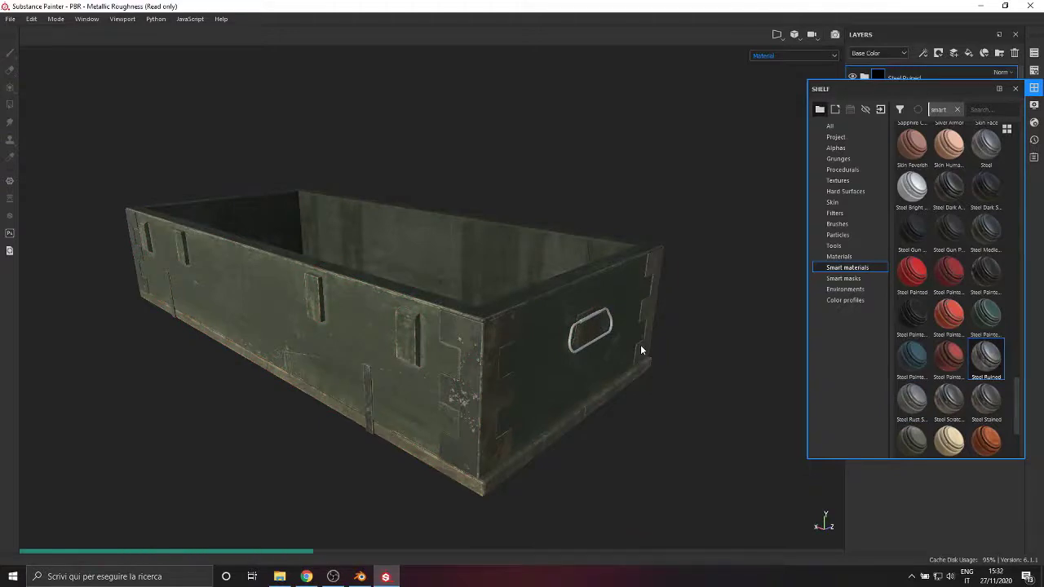
pyautogui.click(1016, 88)
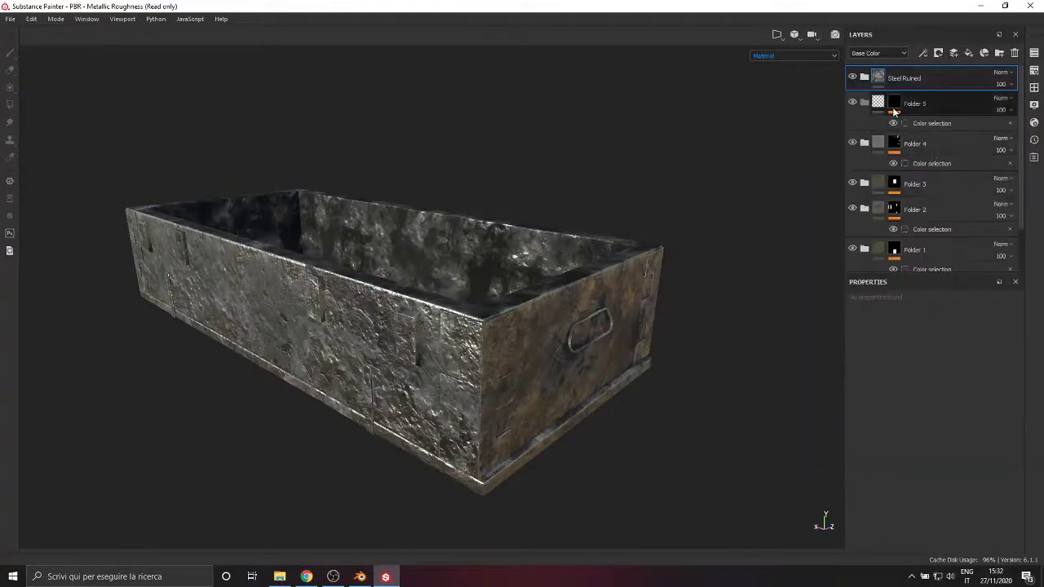
pyautogui.moveTo(914, 78); pyautogui.dragTo(914, 119)
# Examine the Steel Ruined material on the crate's side handle up close and from several angles.
pyautogui.keyDown('alt'); pyautogui.moveTo(755, 368); pyautogui.dragTo(724, 427); pyautogui.keyUp('alt')
pyautogui.scroll(4, 725, 426)
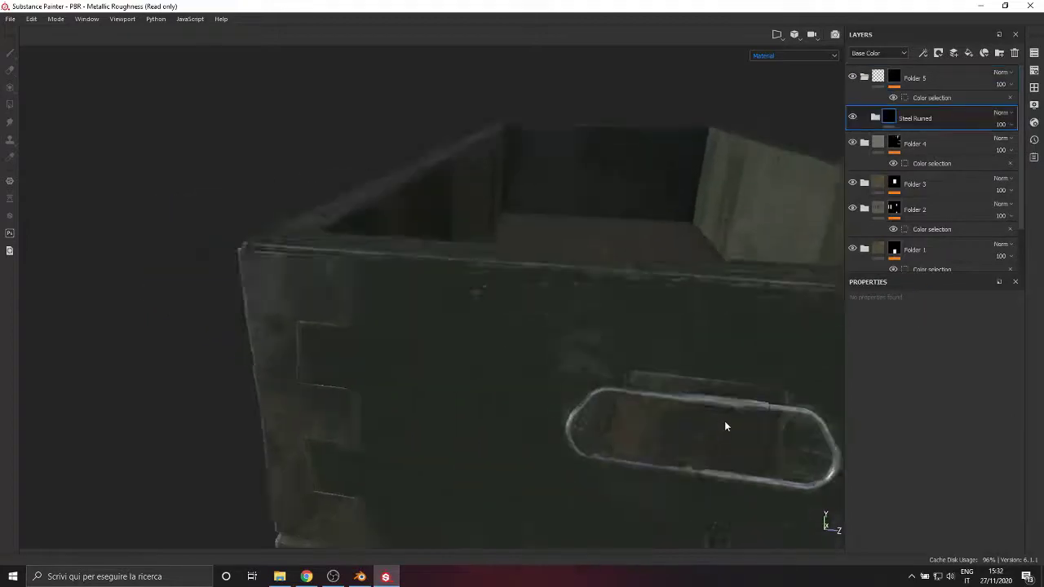
pyautogui.keyDown('alt'); pyautogui.moveTo(724, 427); pyautogui.dragTo(396, 240, button='middle'); pyautogui.keyUp('alt')
pyautogui.keyDown('alt'); pyautogui.moveTo(396, 240); pyautogui.dragTo(321, 294); pyautogui.keyUp('alt')
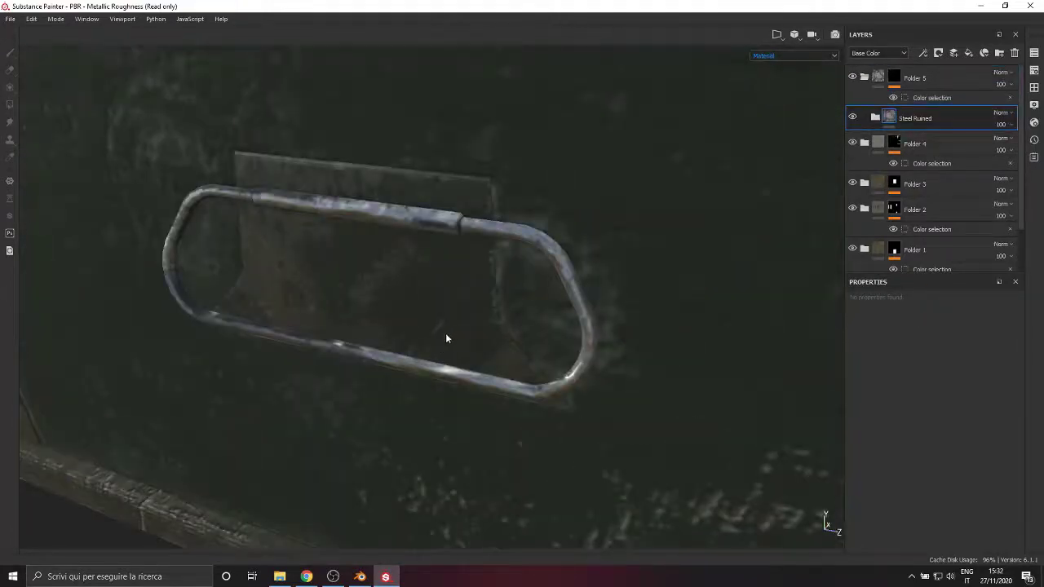
pyautogui.scroll(-4, 447, 338)
pyautogui.keyDown('alt'); pyautogui.moveTo(447, 338); pyautogui.dragTo(257, 393); pyautogui.keyUp('alt')
pyautogui.scroll(-4, 257, 393)
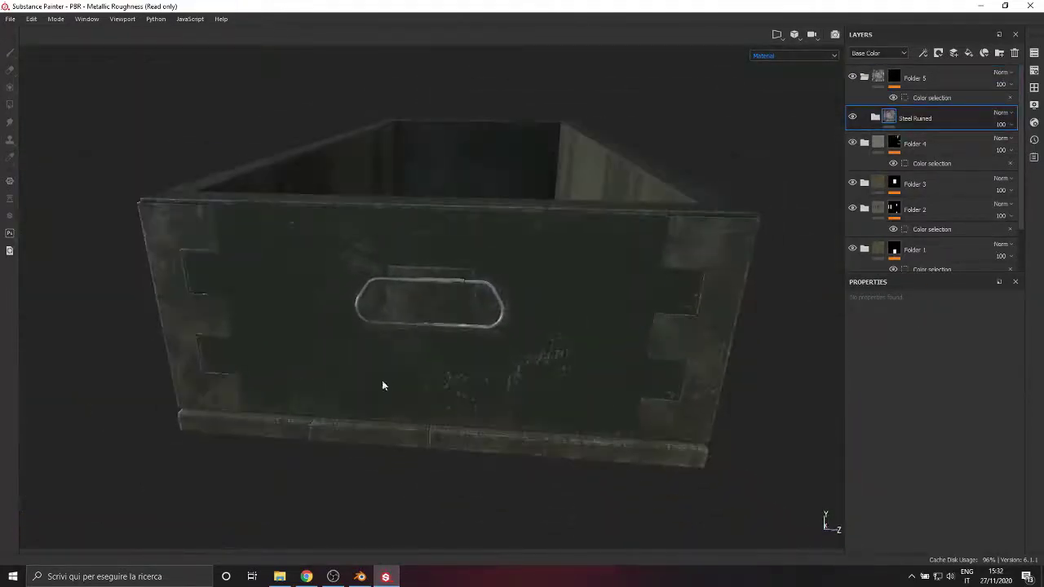
pyautogui.keyDown('alt'); pyautogui.moveTo(384, 384); pyautogui.dragTo(432, 383); pyautogui.keyUp('alt')
pyautogui.scroll(4, 404, 323)
pyautogui.scroll(2, 403, 324)
pyautogui.scroll(-5, 432, 384)
pyautogui.keyDown('alt'); pyautogui.moveTo(737, 398); pyautogui.dragTo(604, 436); pyautogui.keyUp('alt')
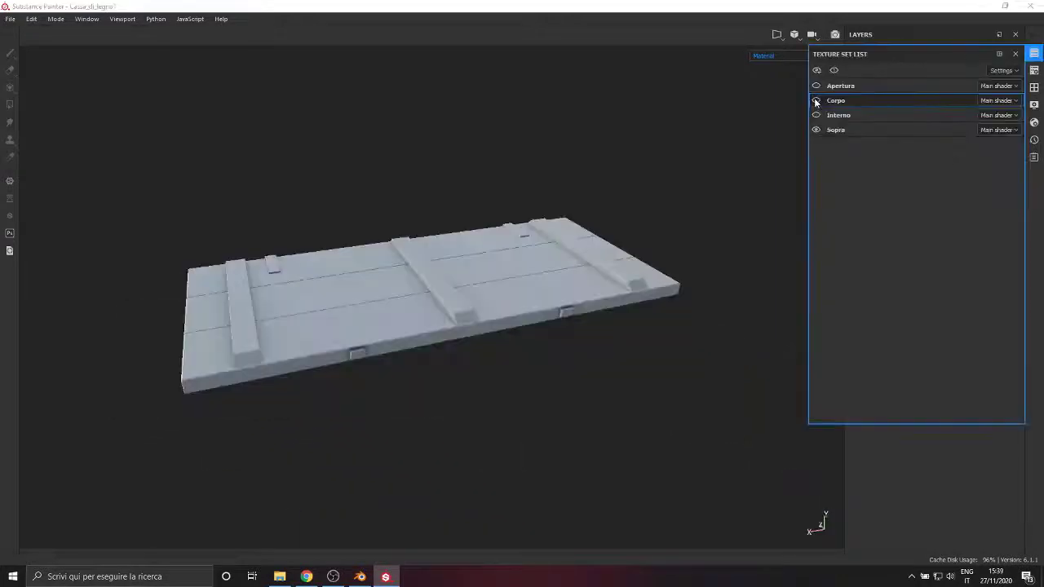
# Make Sopra the active texture set and add a new folder above Layer 1.
pyautogui.click(817, 128)
pyautogui.click(999, 53)
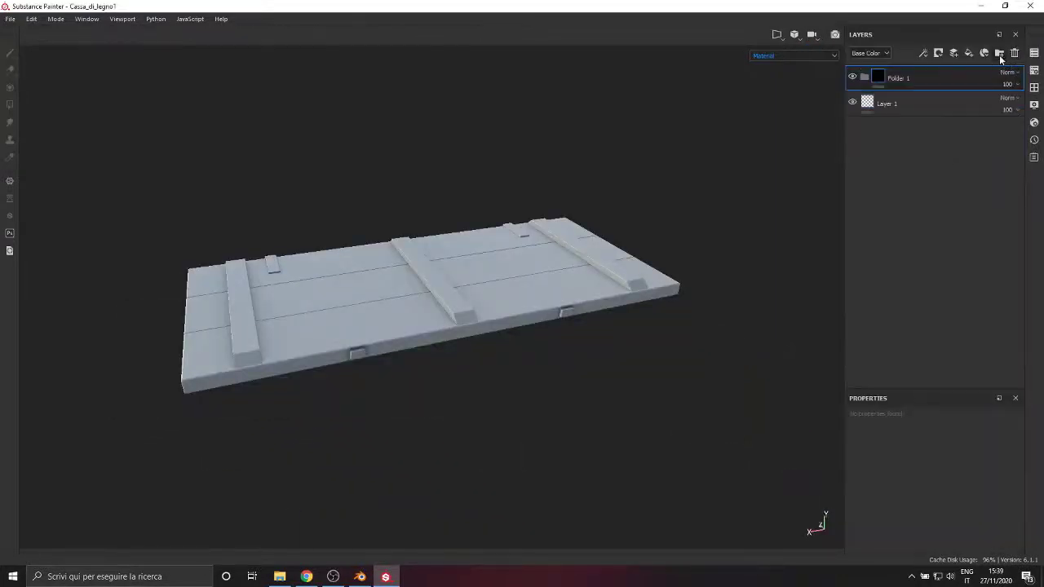
# Give the new folder a black mask with a color selection that picks the lid's green ID color.
pyautogui.rightClick(877, 75)
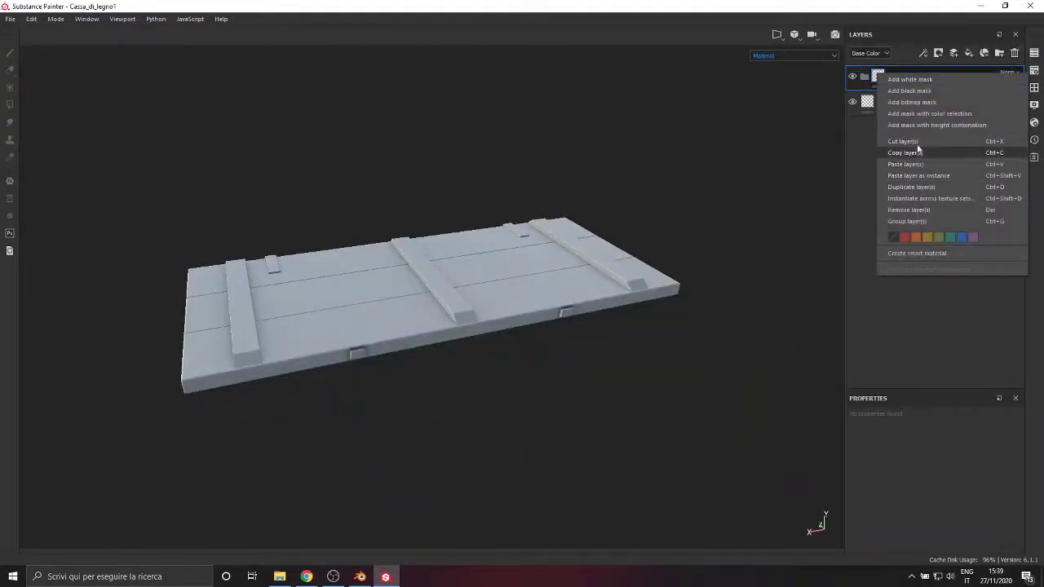
pyautogui.click(909, 91)
pyautogui.click(922, 52)
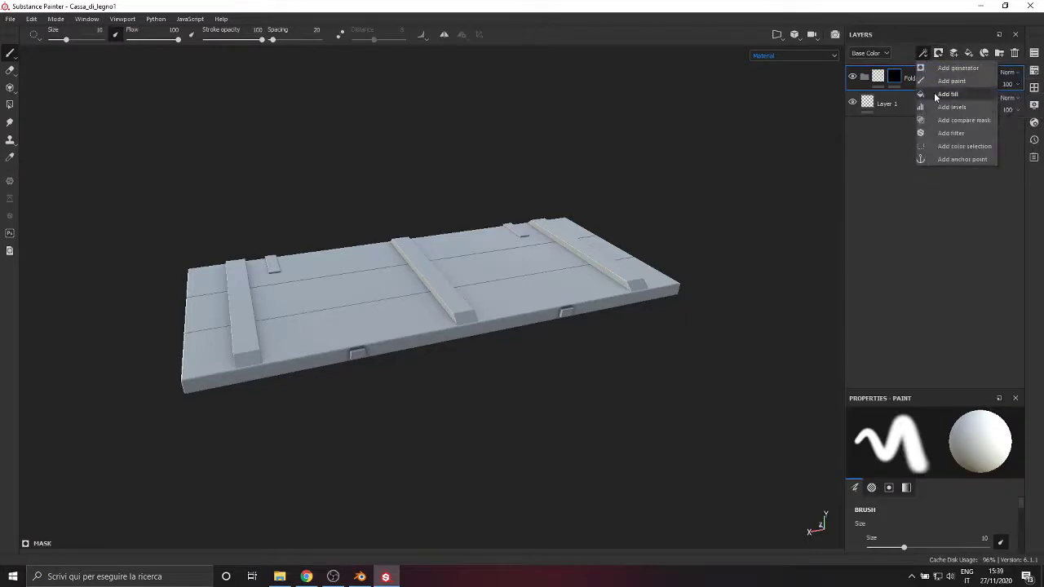
pyautogui.click(963, 146)
pyautogui.click(994, 528)
pyautogui.click(368, 297)
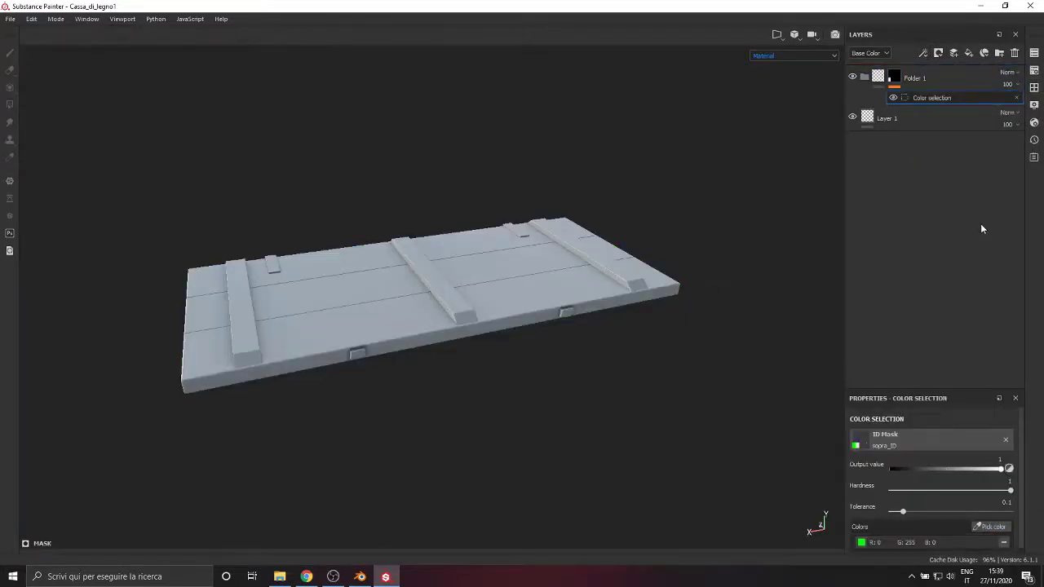
# Remove the color selection and the black mask from Folder 1.
pyautogui.moveTo(868, 120)
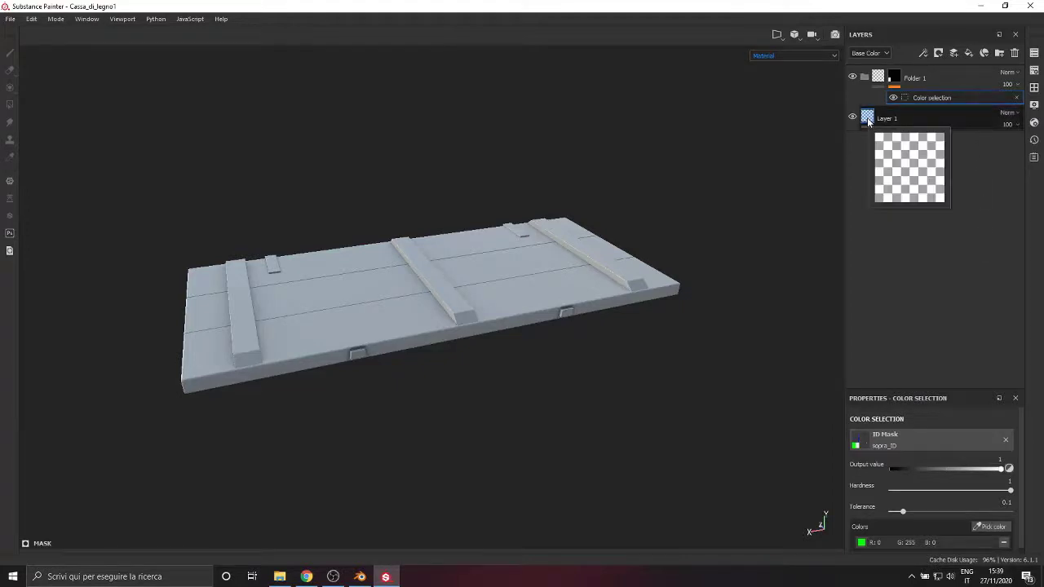
pyautogui.click(869, 119)
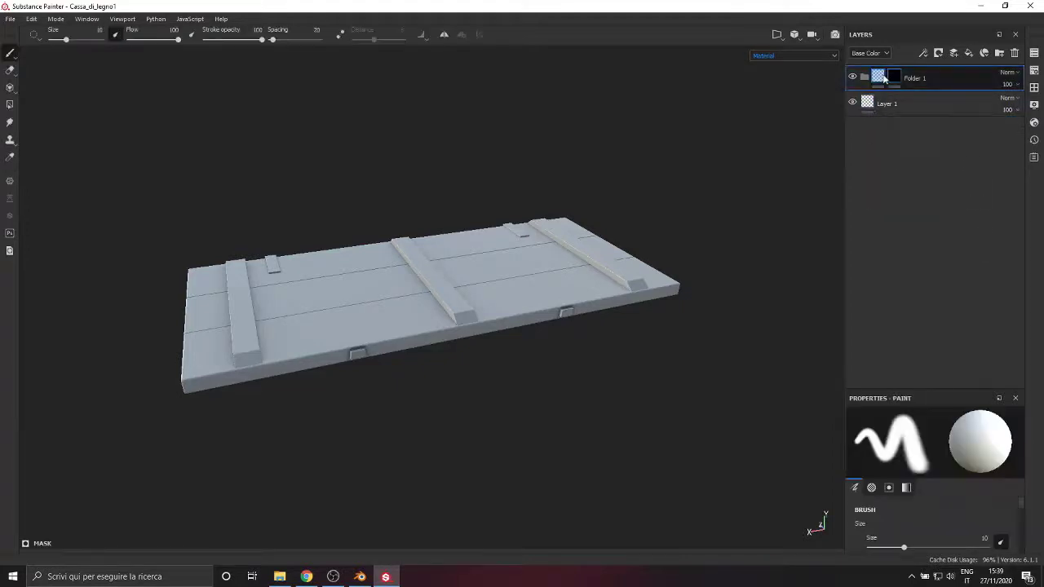
pyautogui.rightClick(896, 75)
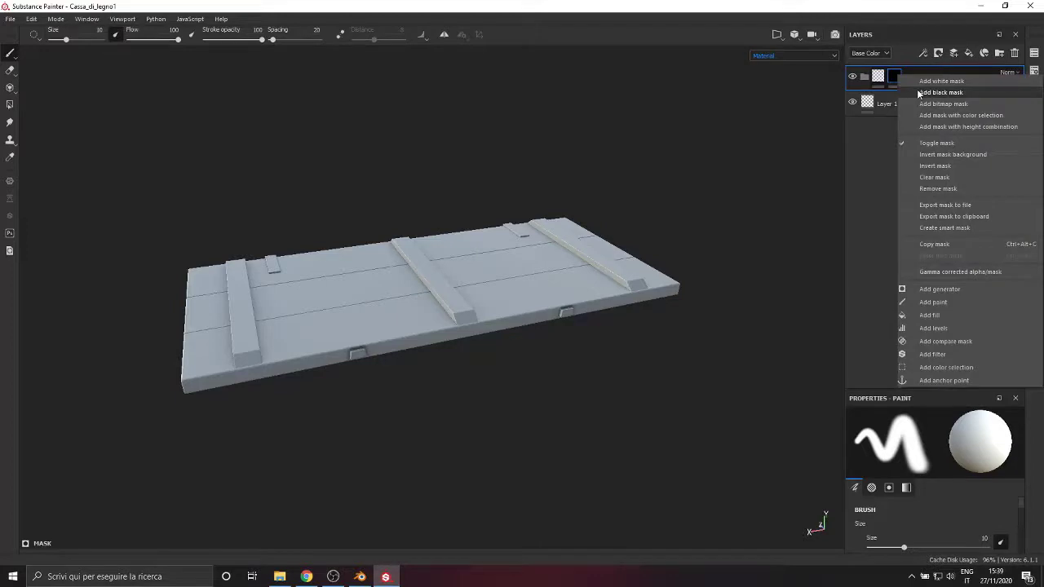
pyautogui.click(933, 190)
pyautogui.rightClick(880, 76)
pyautogui.click(938, 62)
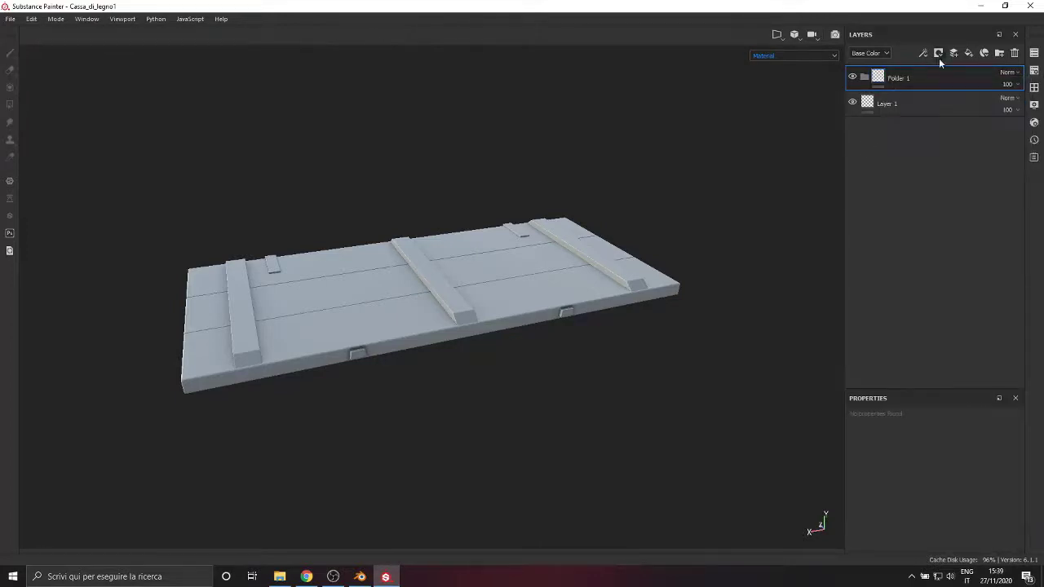
# Delete Layer 1 and apply the Wood_Base_Paint_1 smart material to the crate's lid.
pyautogui.click(869, 107)
pyautogui.press('Delete')
pyautogui.click(1033, 89)
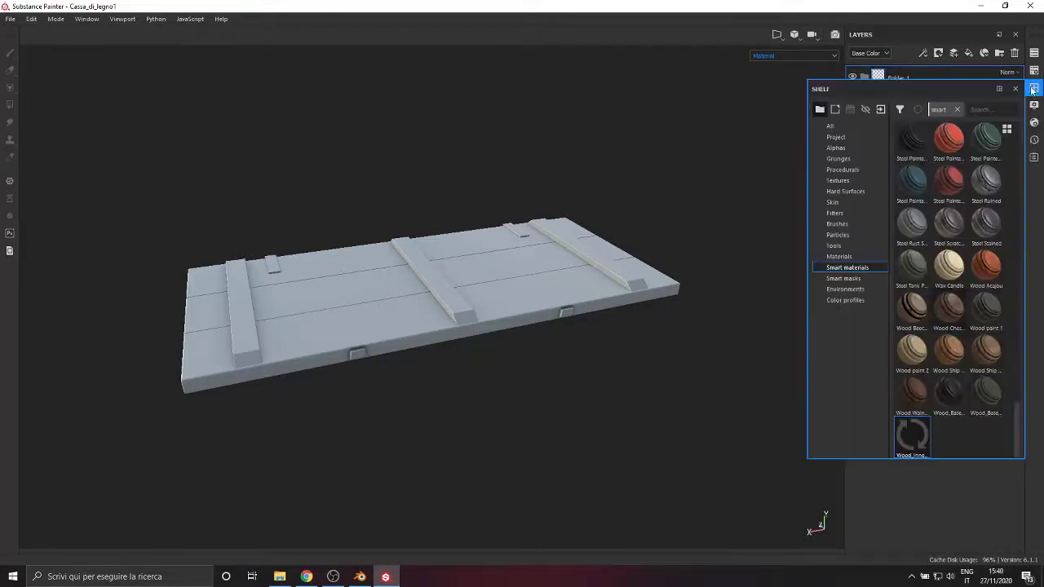
pyautogui.moveTo(986, 391); pyautogui.dragTo(371, 301)
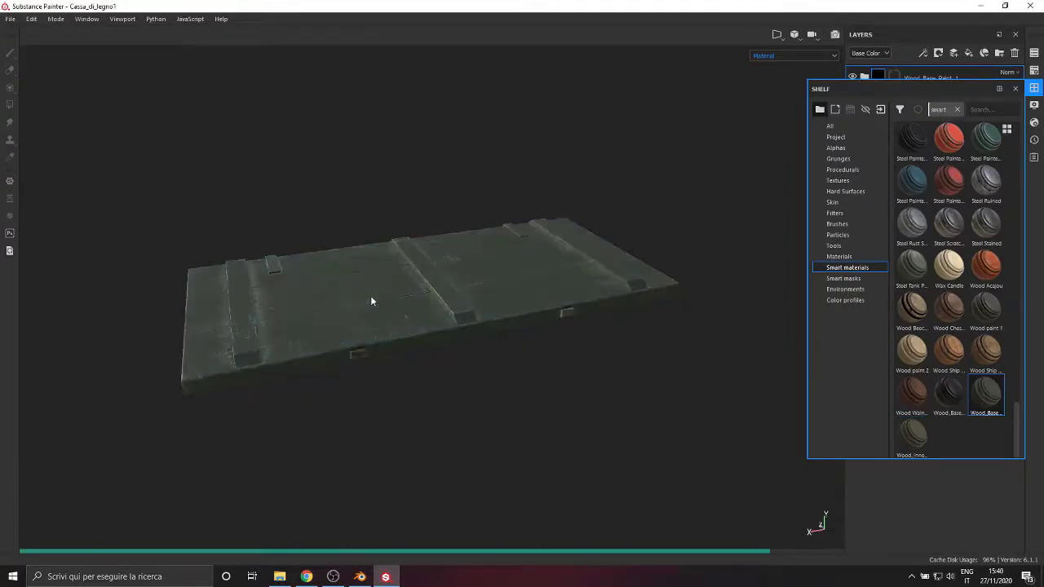
pyautogui.keyDown('alt'); pyautogui.moveTo(310, 391); pyautogui.dragTo(588, 371); pyautogui.keyUp('alt')
pyautogui.click(924, 76)
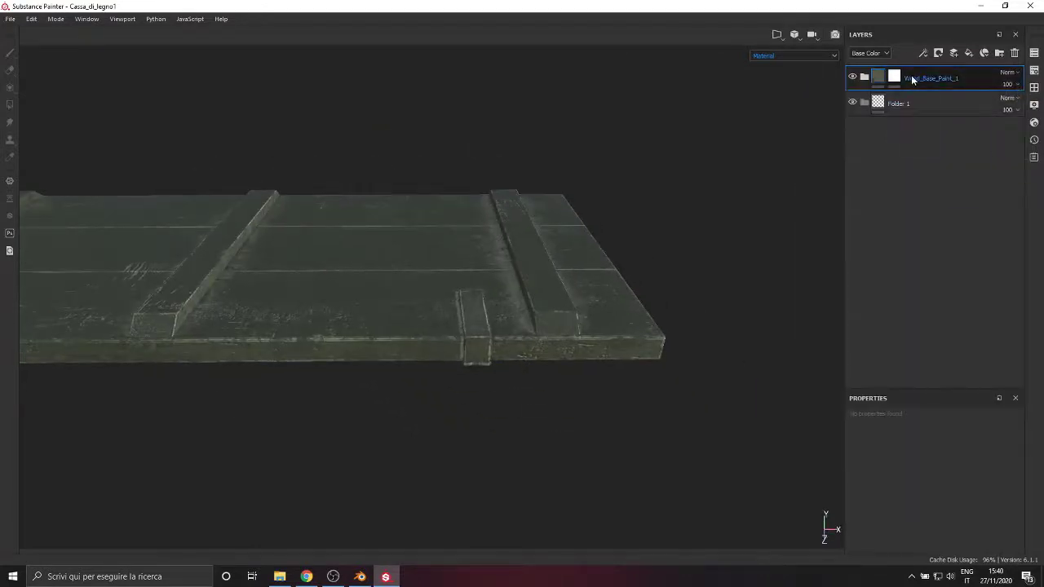
# Add a black mask to Folder 1 and move the folder above Wood_Base_Paint_1.
pyautogui.rightClick(880, 104)
pyautogui.click(907, 120)
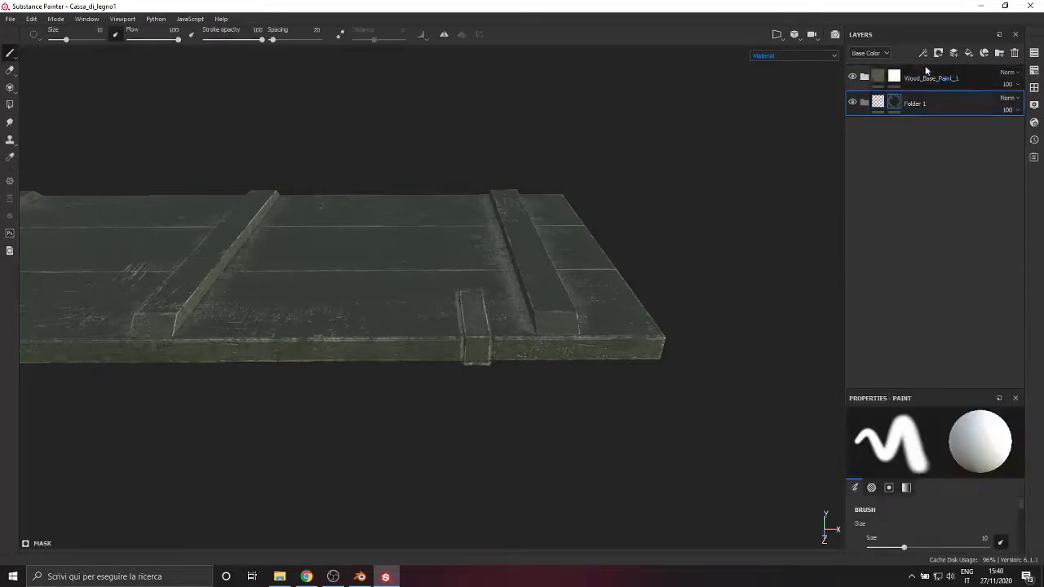
pyautogui.moveTo(920, 106); pyautogui.dragTo(916, 66)
# Add a color selection to Folder 1's mask and pick the yellow ID color of the lid's metal bracket.
pyautogui.click(924, 53)
pyautogui.click(974, 161)
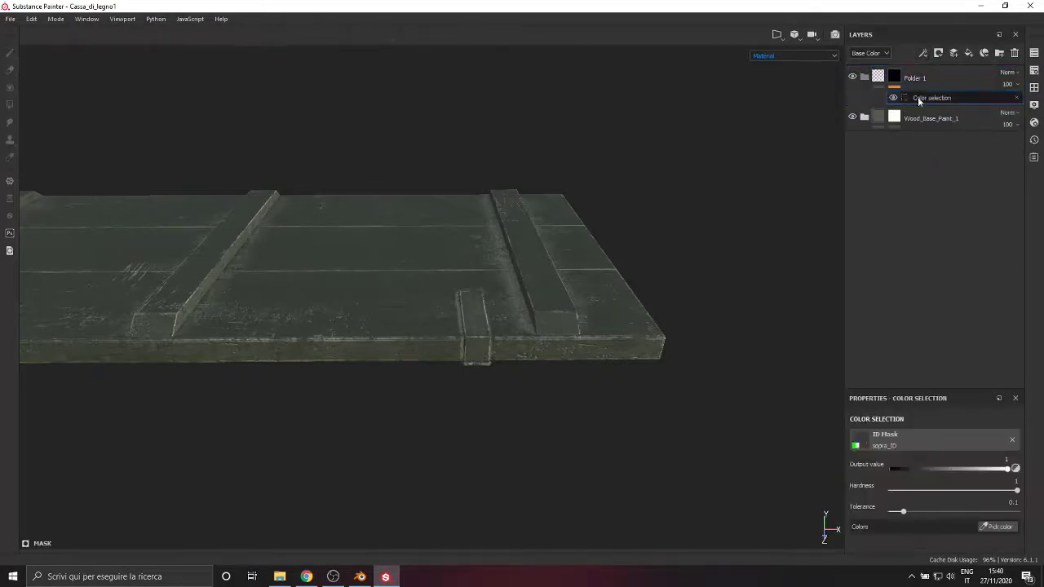
pyautogui.click(995, 526)
pyautogui.click(479, 334)
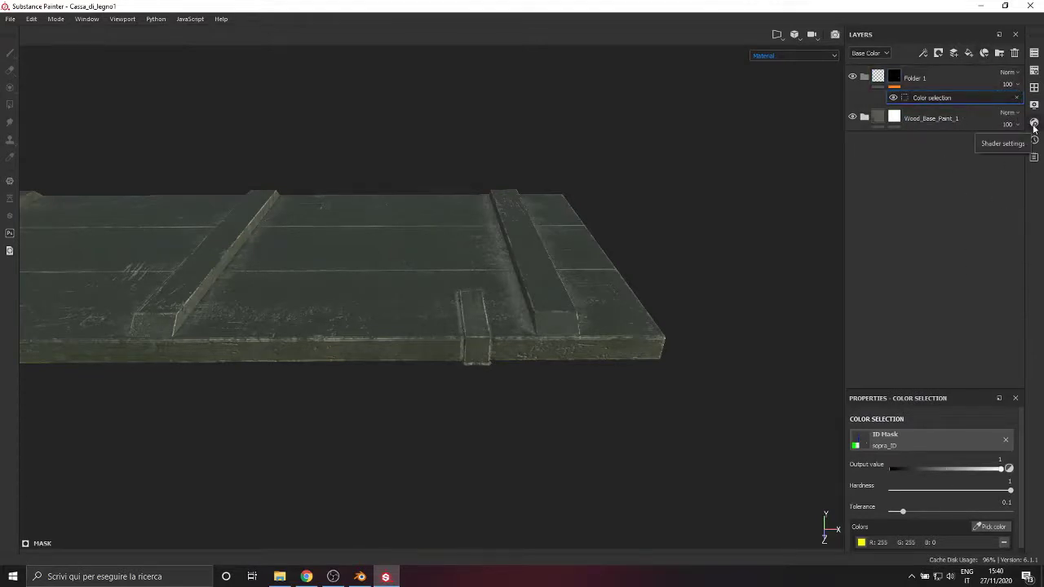
# Switch to the Corpo texture set with Corpo shown and Sopra hidden, and collapse its Steel Ruined group.
pyautogui.click(1034, 53)
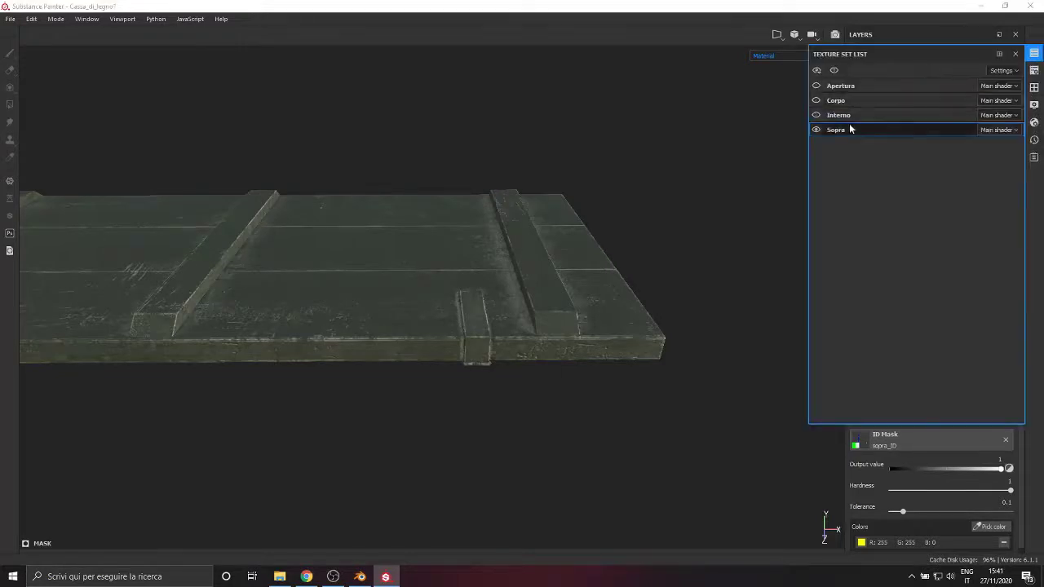
pyautogui.click(816, 101)
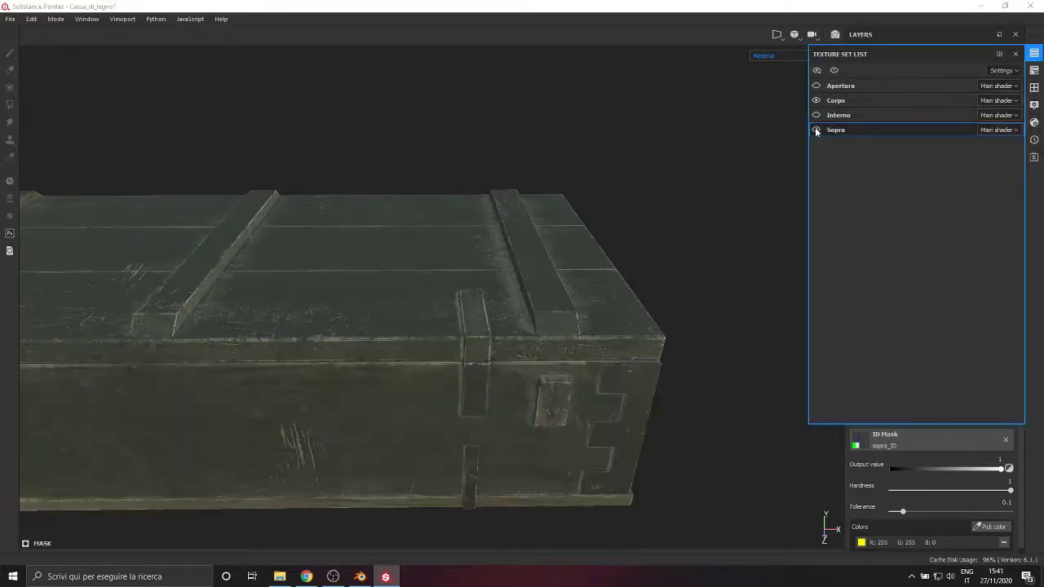
pyautogui.click(816, 130)
pyautogui.click(838, 101)
pyautogui.click(1015, 54)
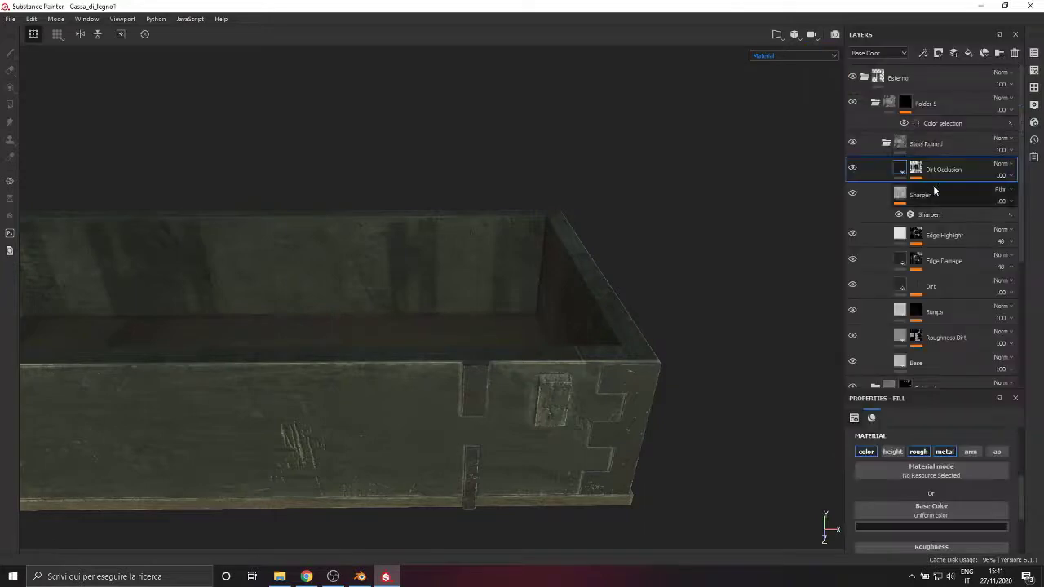
pyautogui.click(885, 147)
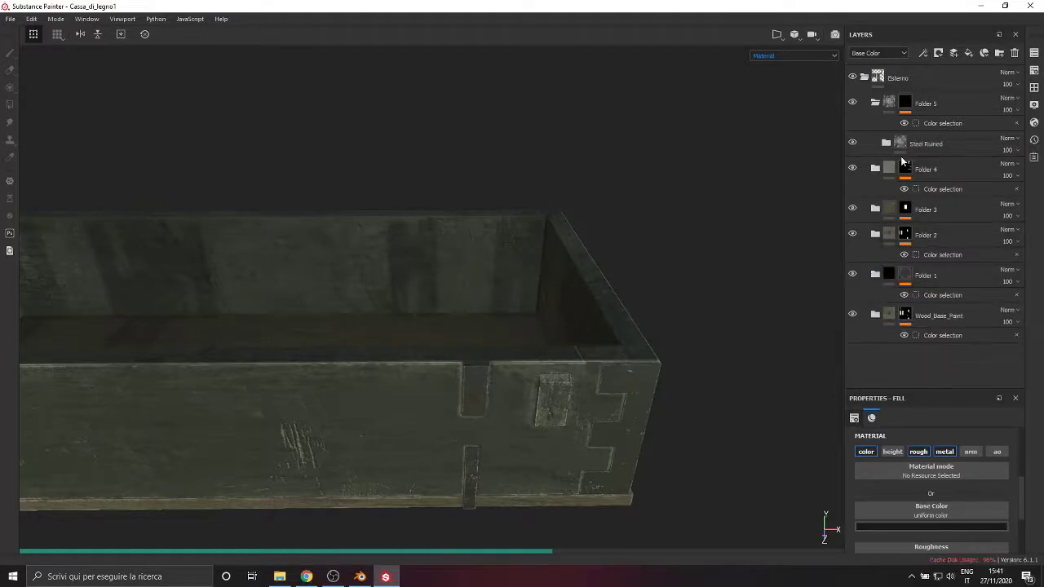
# Rename the Steel Ruined group to Steel_Wood_case and create a smart material from it.
pyautogui.click(928, 145)
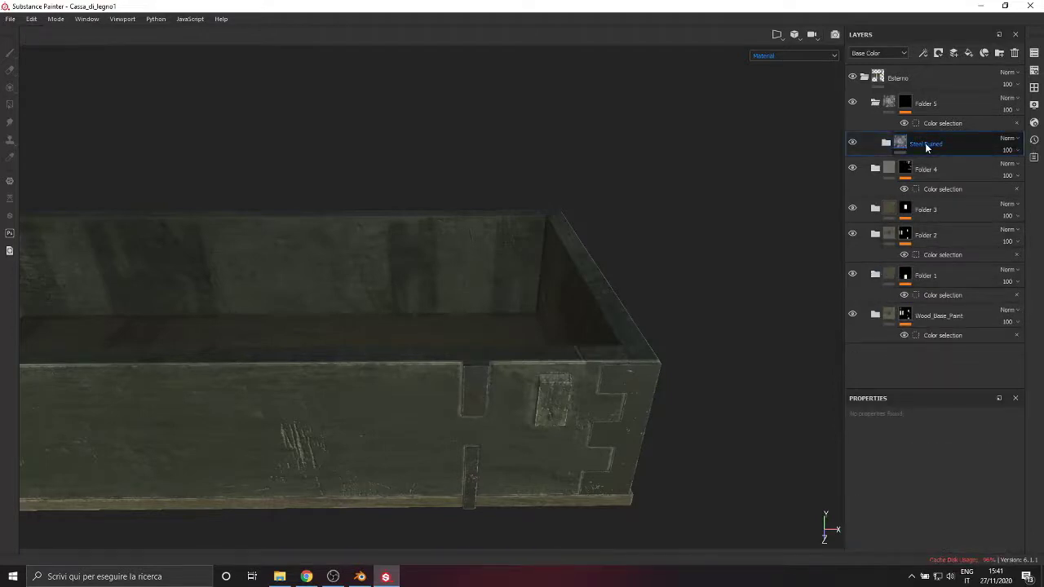
pyautogui.doubleClick(928, 145)
pyautogui.write('Steel_Wood_case')
pyautogui.click(930, 366)
pyautogui.rightClick(939, 145)
pyautogui.click(957, 455)
# Switch back to the Sopra texture set with only the lid shown, and collapse the Wood_Base_Paint_1 group.
pyautogui.click(1034, 55)
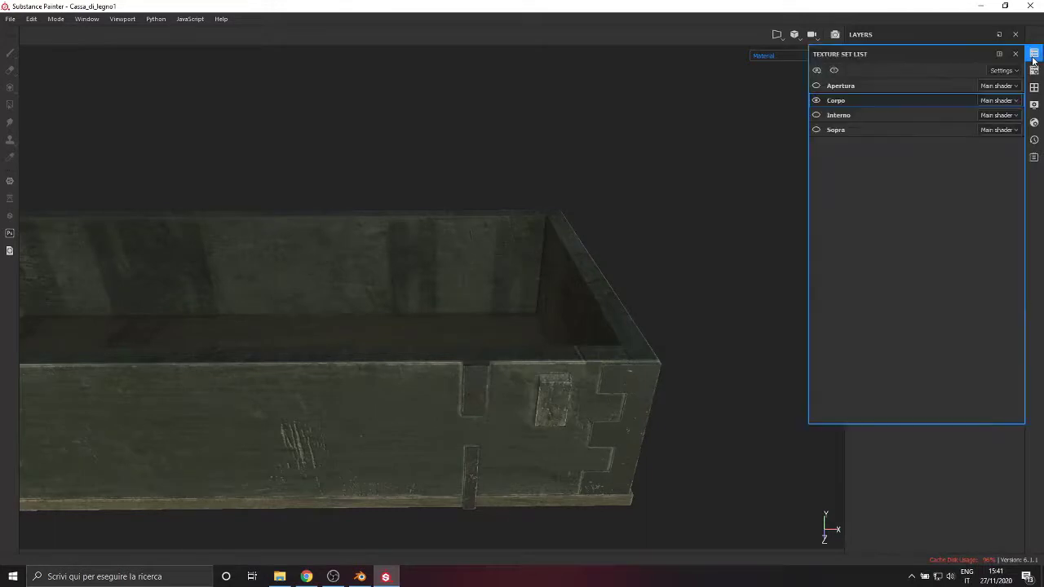
pyautogui.click(816, 130)
pyautogui.click(836, 131)
pyautogui.hotkey('alt', 'q')
pyautogui.click(1034, 54)
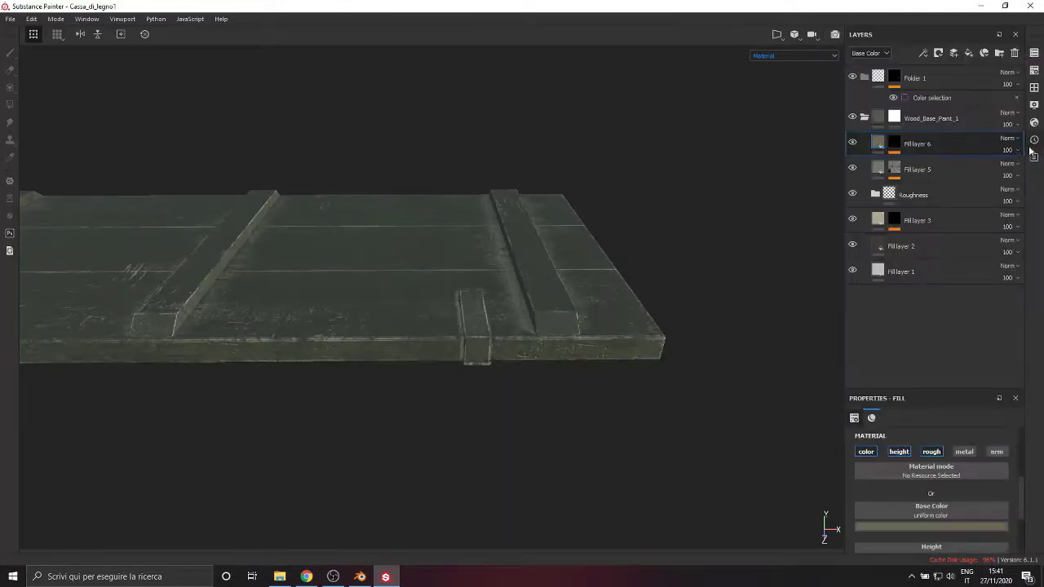
pyautogui.click(863, 117)
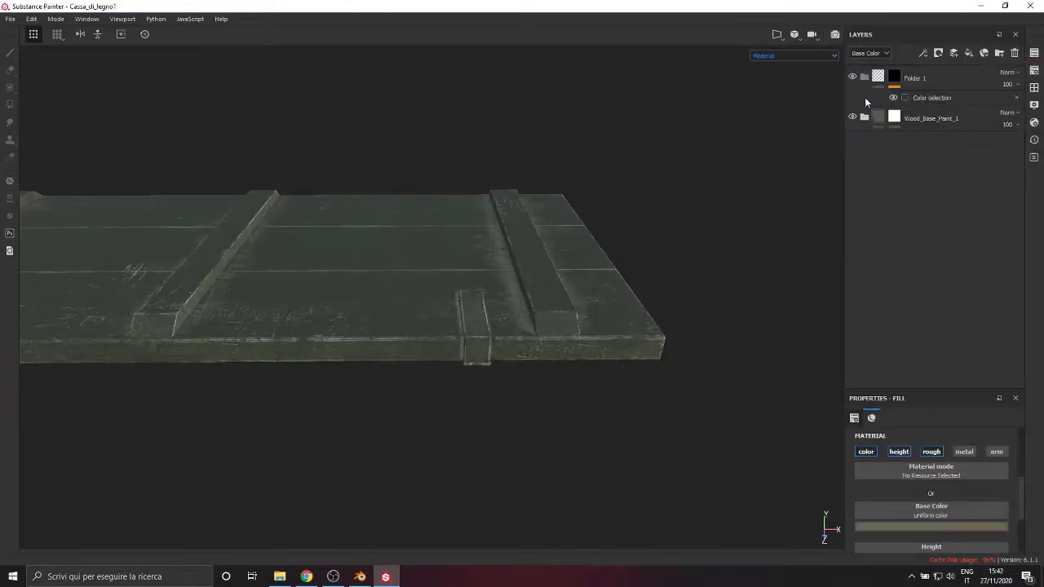
# Apply the Steel_Wood_case smart material to the lid.
pyautogui.click(1034, 104)
pyautogui.click(1034, 87)
pyautogui.moveTo(948, 432); pyautogui.dragTo(475, 353)
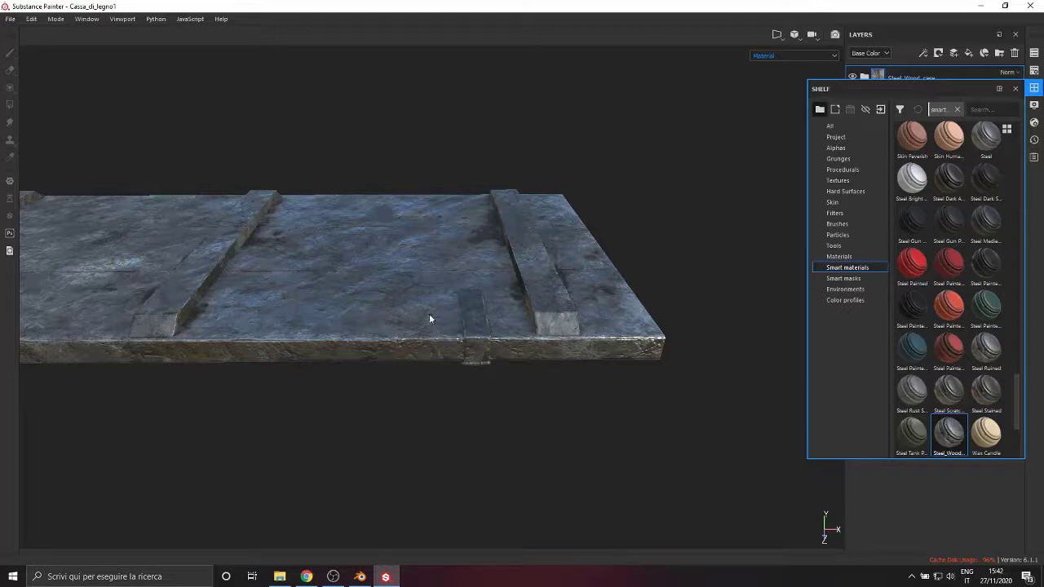
pyautogui.click(1015, 88)
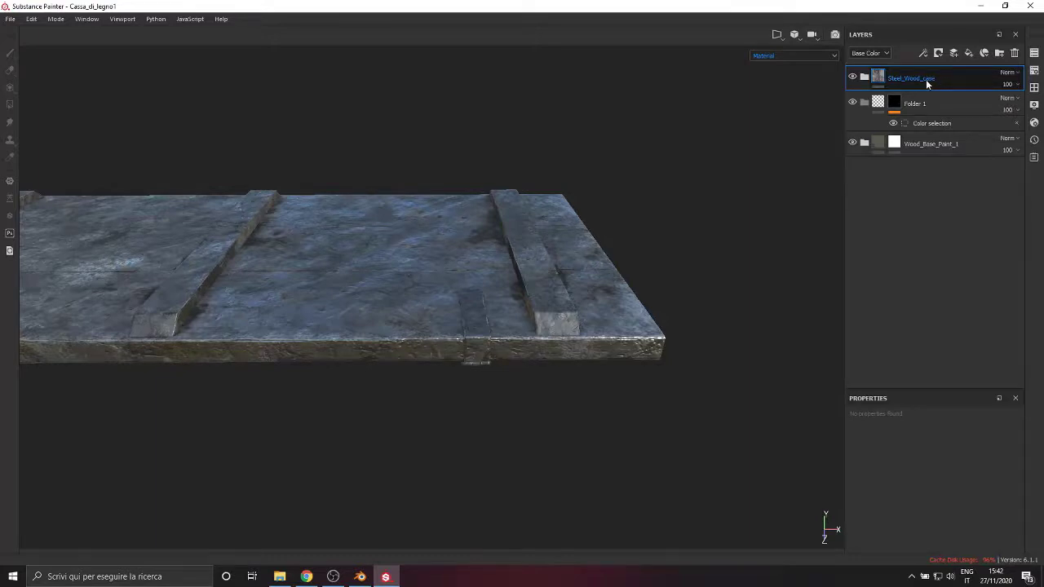
# Delete the Steel_Wood_case group from the lid's layers and the smart material of that name from the shelf.
pyautogui.press('Delete')
pyautogui.click(1034, 90)
pyautogui.rightClick(944, 439)
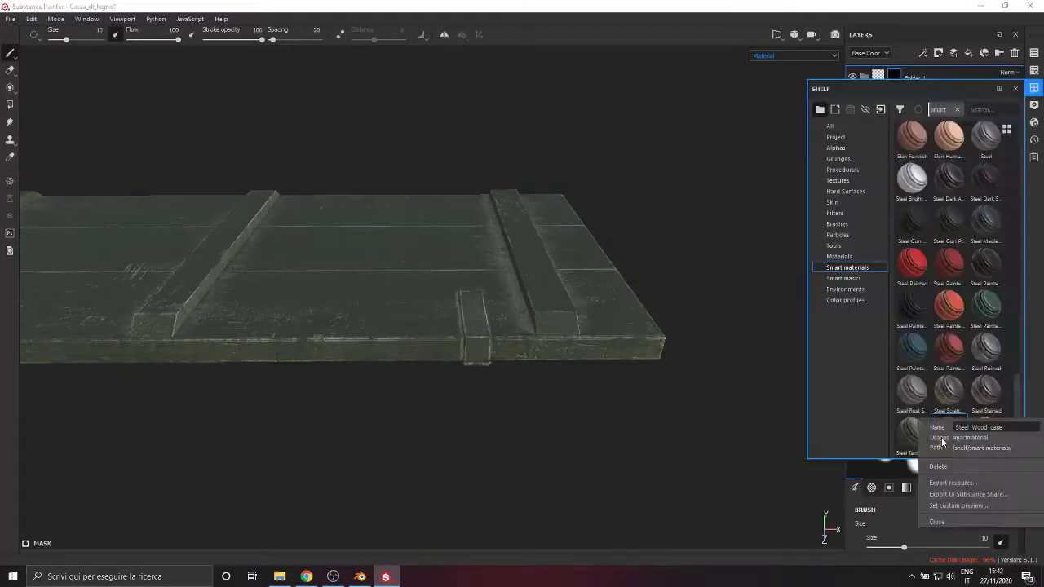
pyautogui.click(942, 467)
# Switch to the Corpo texture set, collapse Folder 5, and show only the crate body.
pyautogui.click(866, 79)
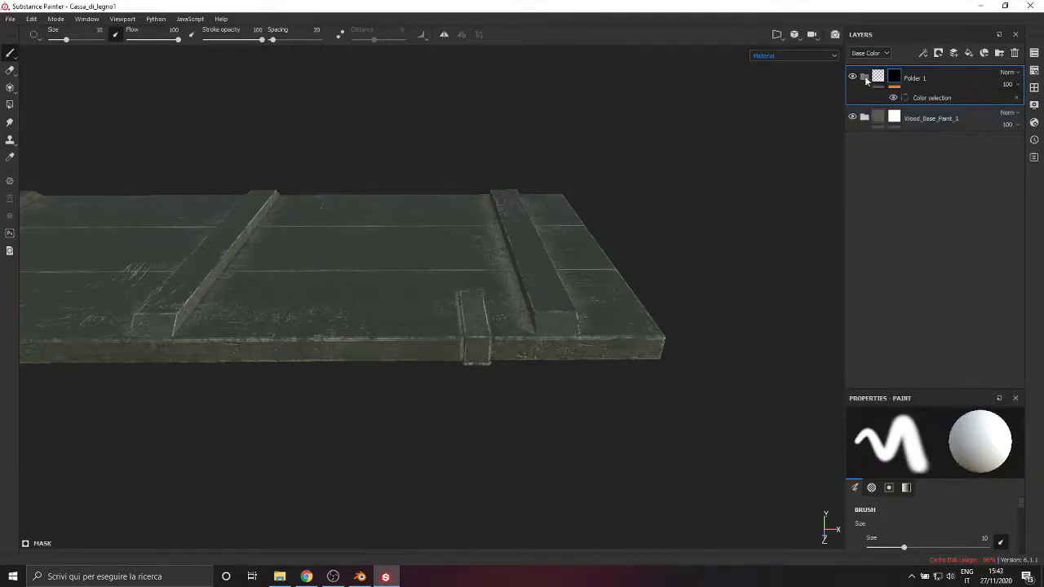
pyautogui.click(1034, 87)
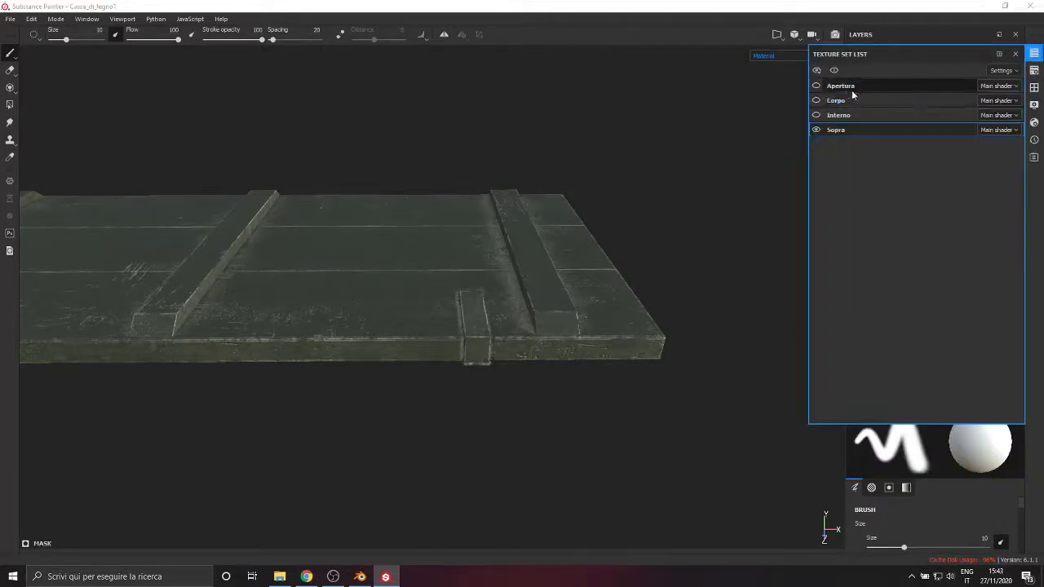
pyautogui.click(1015, 54)
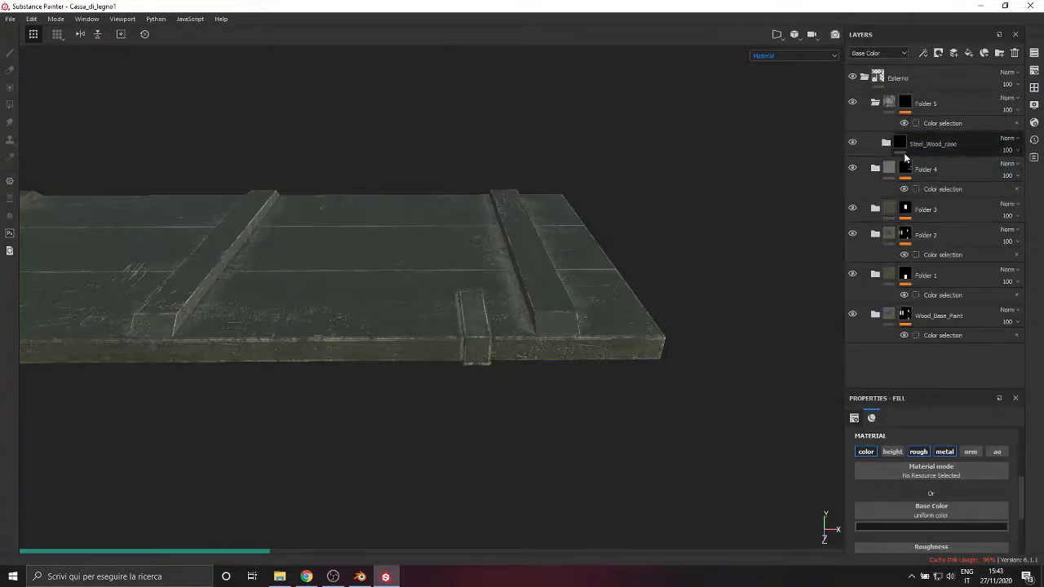
pyautogui.click(875, 103)
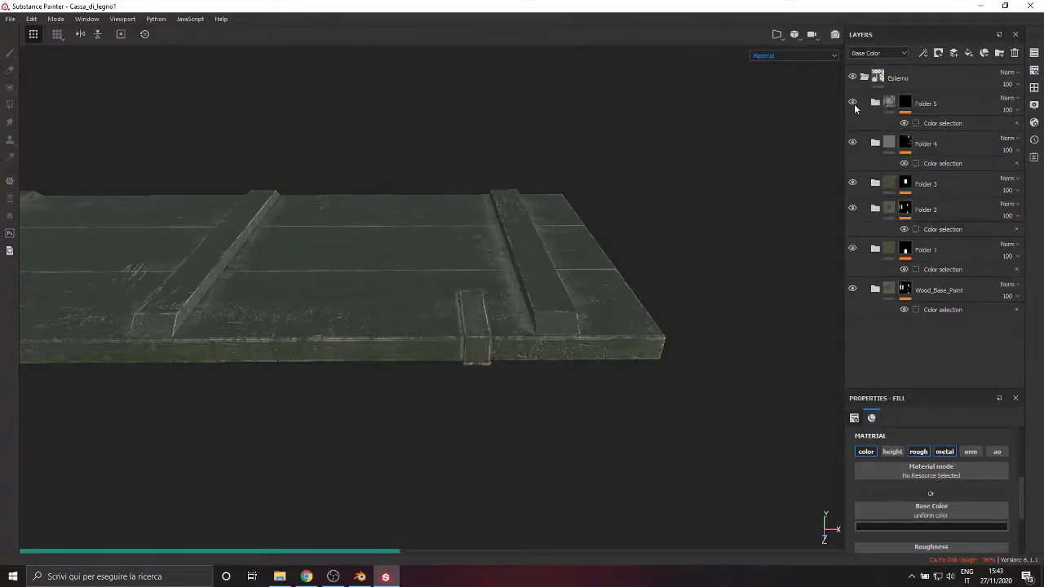
pyautogui.click(1034, 53)
pyautogui.click(817, 101)
pyautogui.click(817, 131)
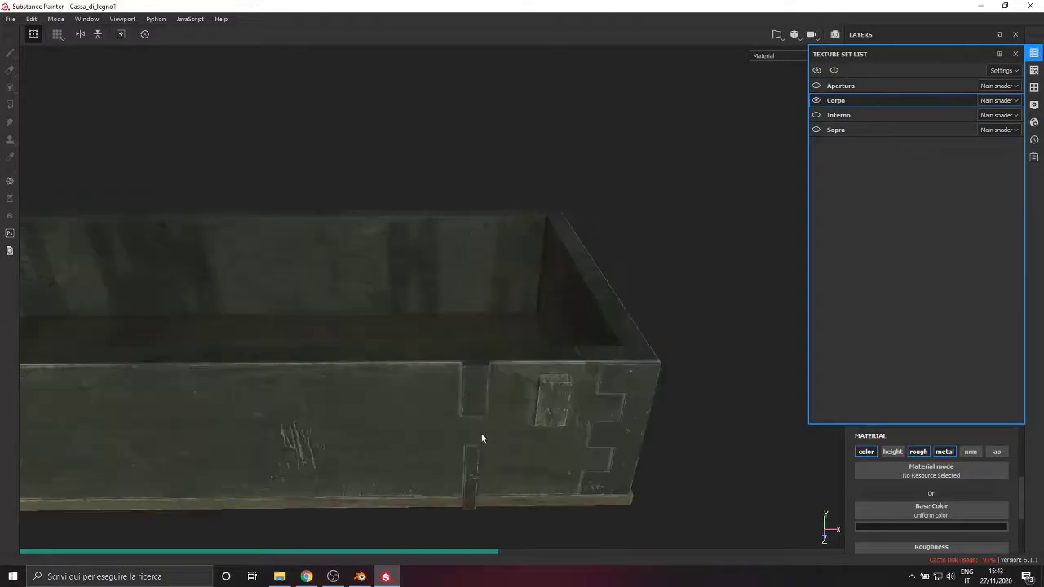
pyautogui.click(1015, 53)
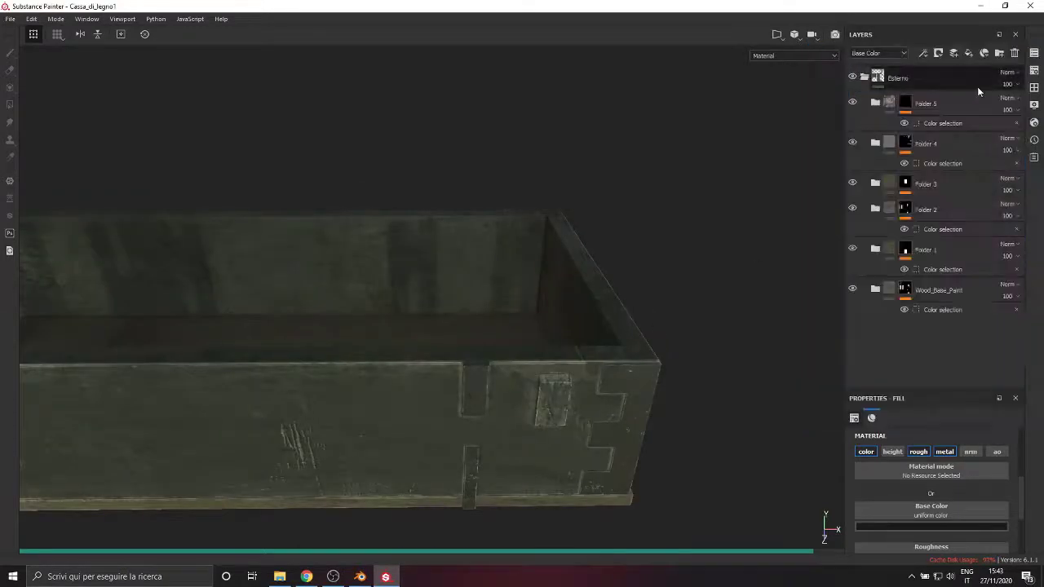
# Rename the Steel Rust Surface group in Folder 4 to Steel_Wood_Case and create a smart material from it.
pyautogui.click(875, 143)
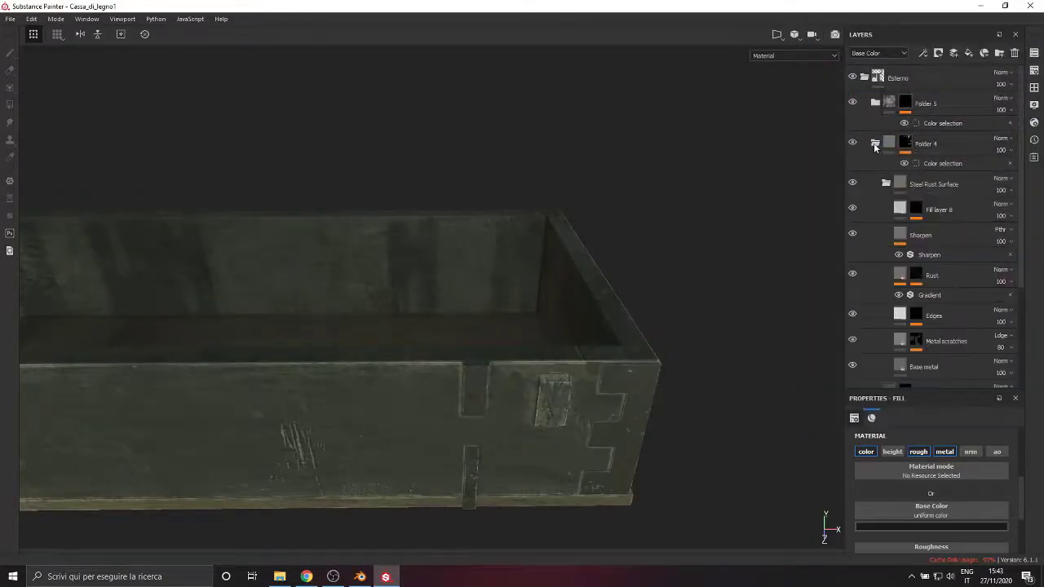
pyautogui.click(937, 186)
pyautogui.doubleClick(937, 185)
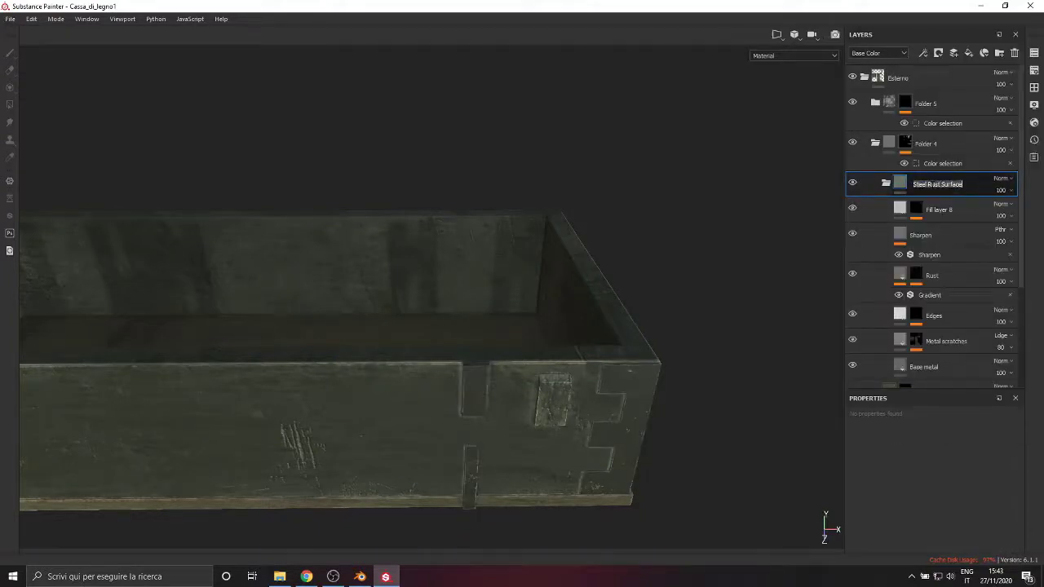
pyautogui.write('Steel_Wood_Case')
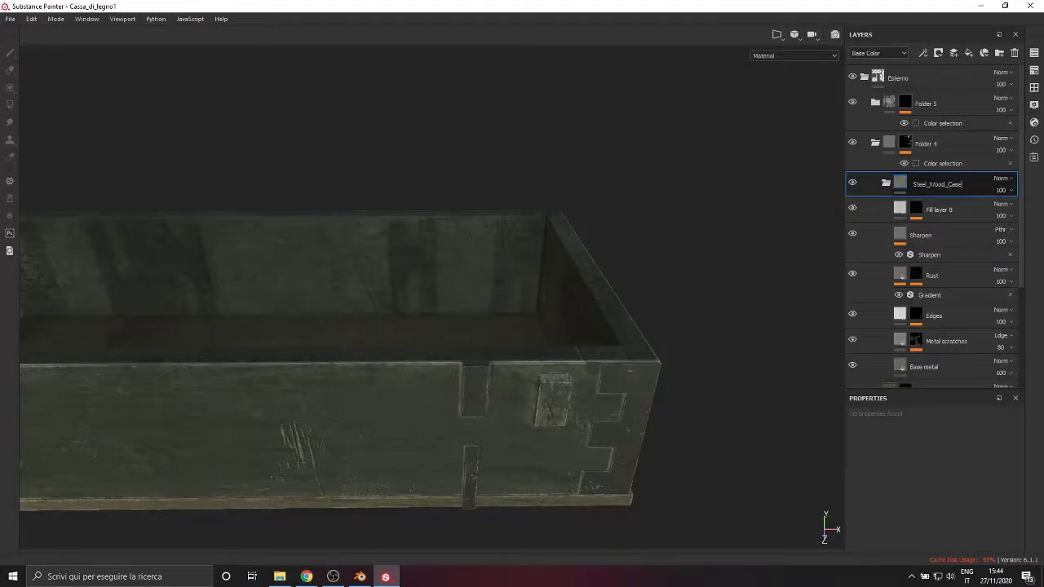
pyautogui.click(873, 185)
pyautogui.rightClick(889, 187)
pyautogui.click(944, 309)
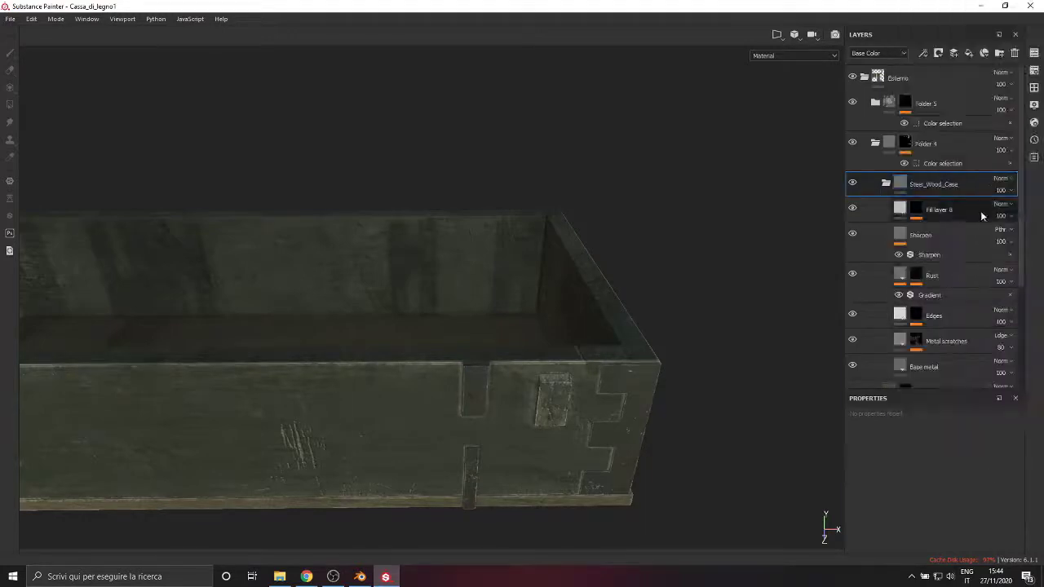
# Show only the lid and make Sopra the active texture set.
pyautogui.click(1033, 53)
pyautogui.click(816, 130)
pyautogui.click(817, 100)
pyautogui.click(833, 129)
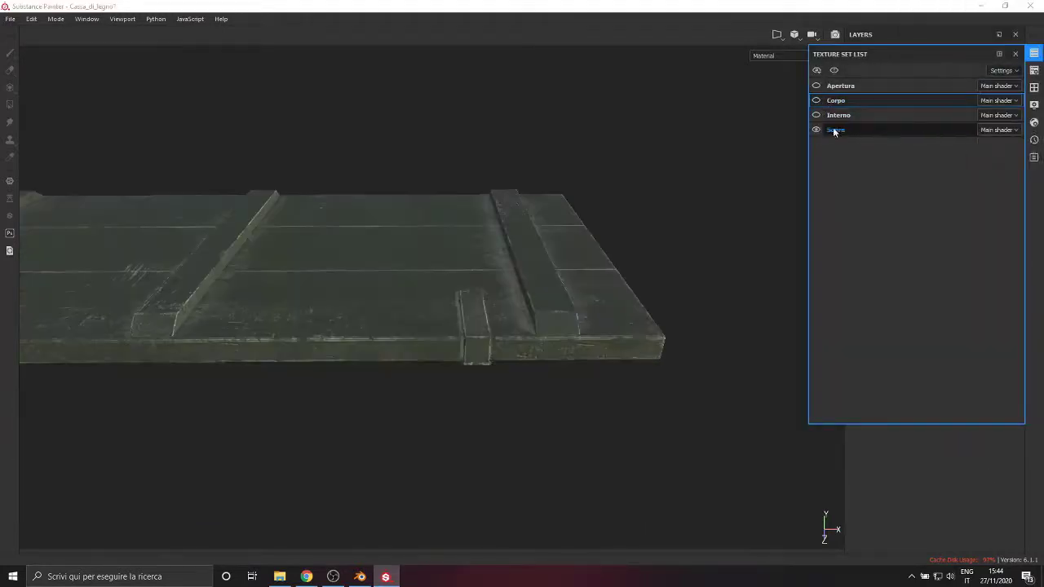
# Apply the Steel_Wood_Case smart material to the lid, collapse it, and move it into the color-masked Folder 1.
pyautogui.click(1033, 88)
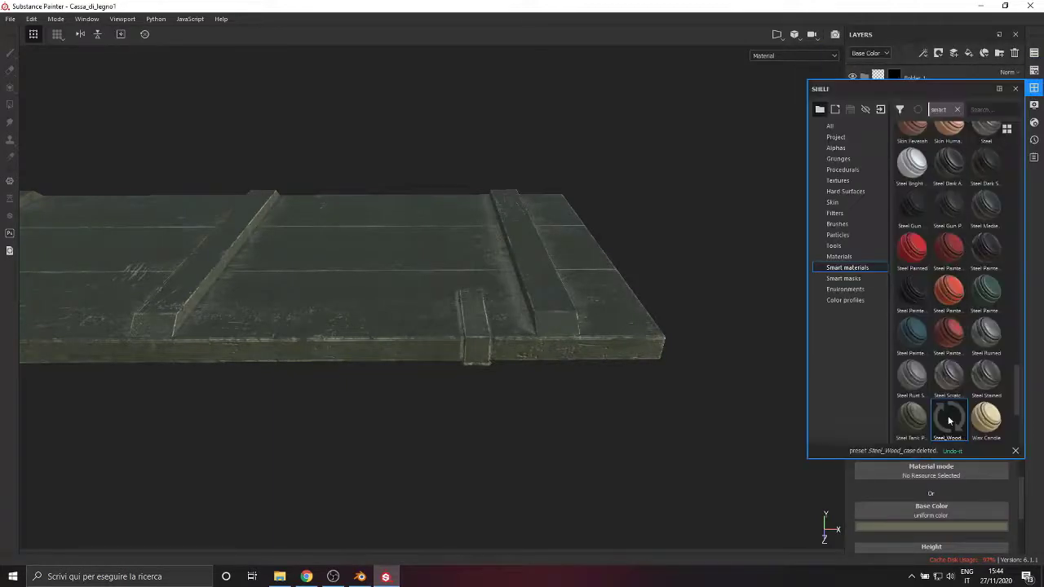
pyautogui.moveTo(948, 416); pyautogui.dragTo(421, 290)
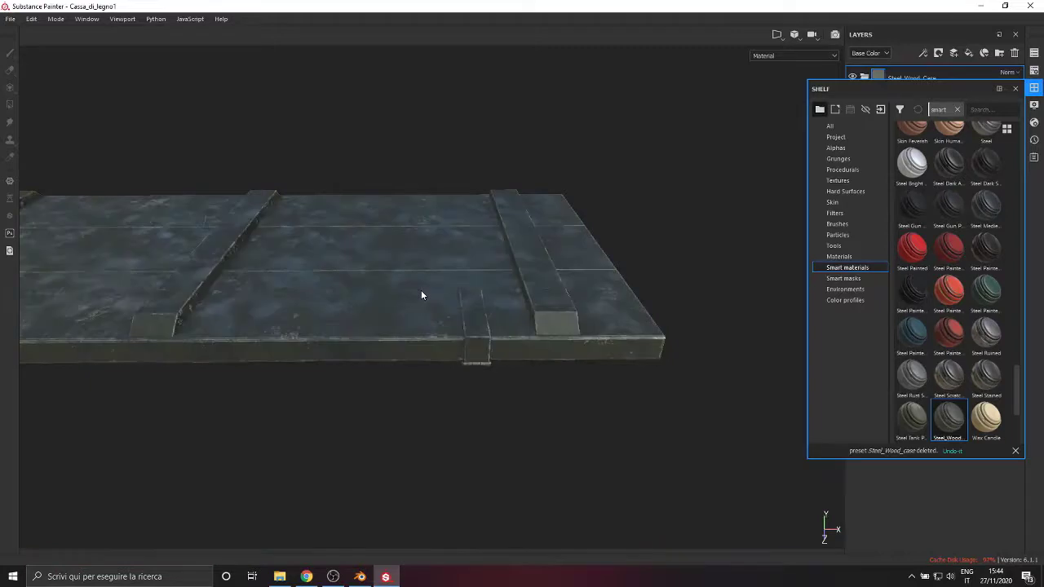
pyautogui.moveTo(950, 425)
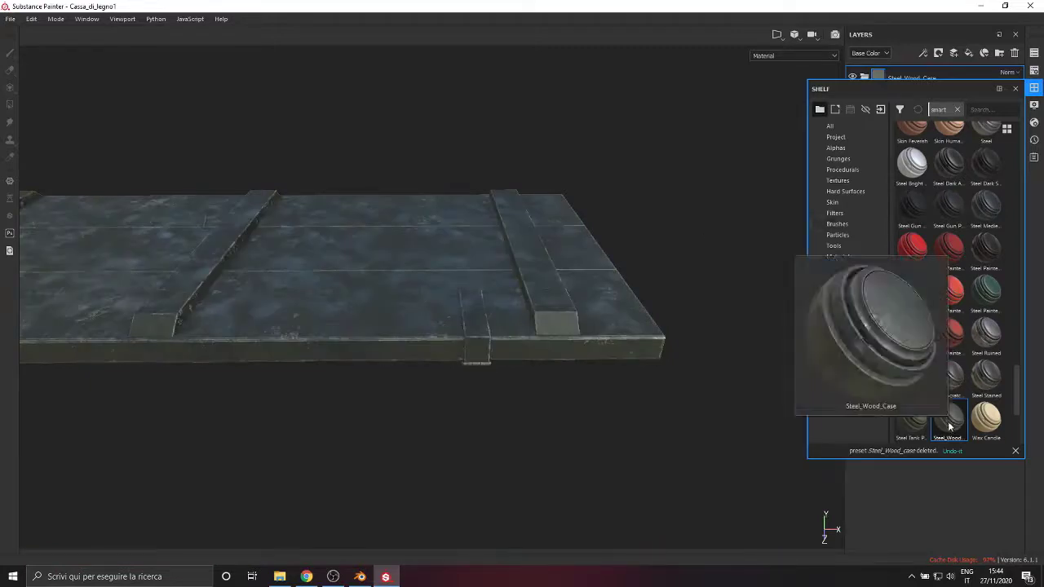
pyautogui.click(1033, 88)
pyautogui.click(864, 76)
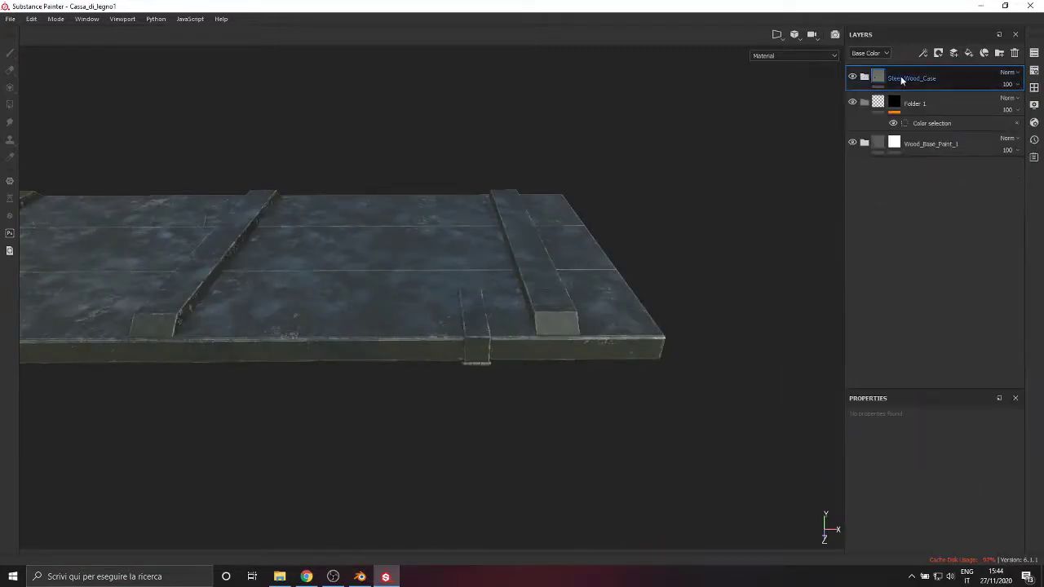
pyautogui.moveTo(900, 76); pyautogui.dragTo(904, 110)
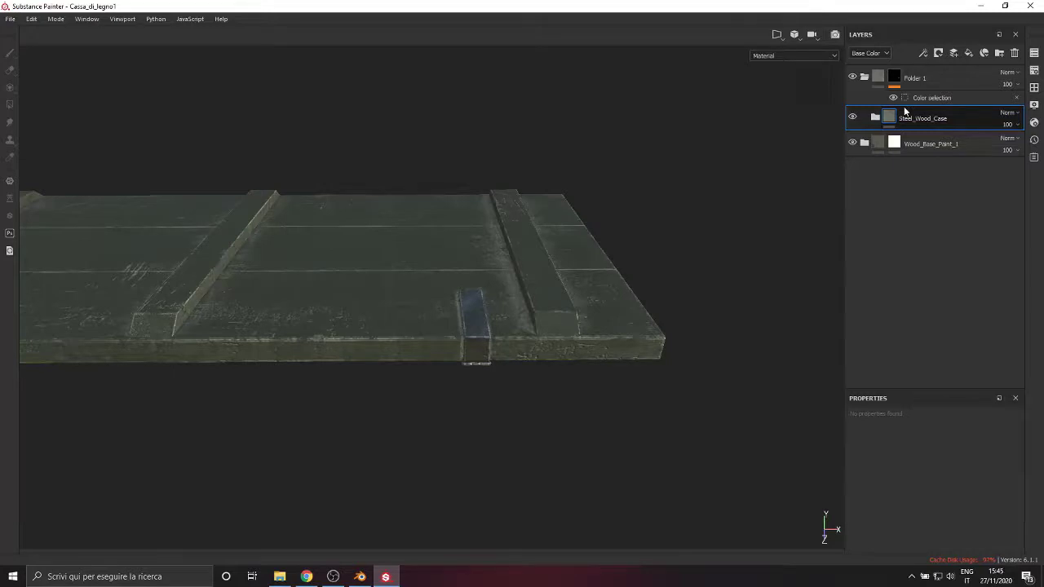
# Show the Corpo texture set's crate body together with the lid.
pyautogui.scroll(4, 426, 324)
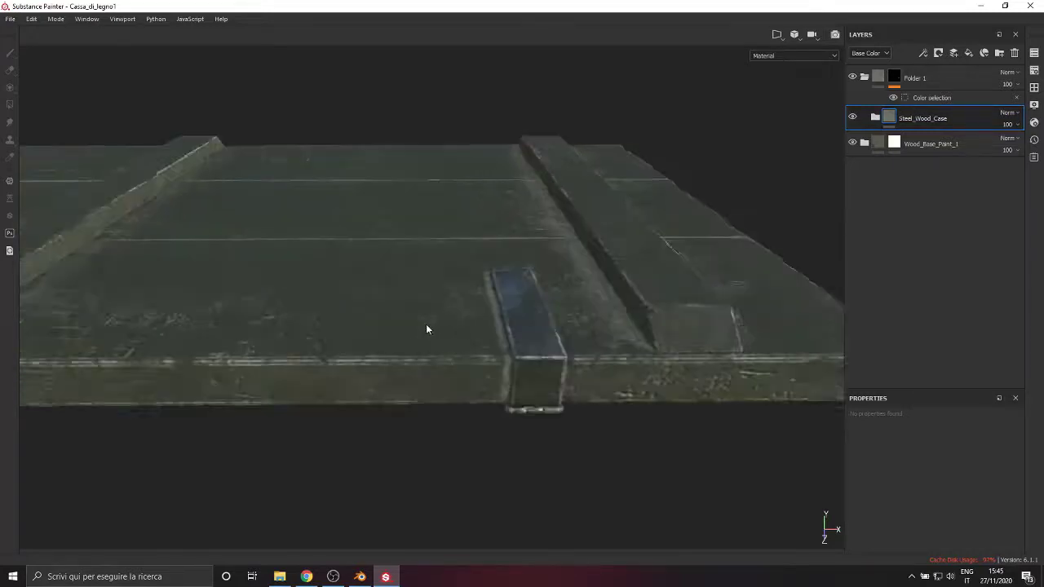
pyautogui.keyDown('alt'); pyautogui.moveTo(592, 314); pyautogui.dragTo(612, 397); pyautogui.keyUp('alt')
pyautogui.scroll(-5, 612, 398)
pyautogui.keyDown('alt'); pyautogui.moveTo(465, 400); pyautogui.dragTo(678, 320); pyautogui.keyUp('alt')
pyautogui.click(1034, 53)
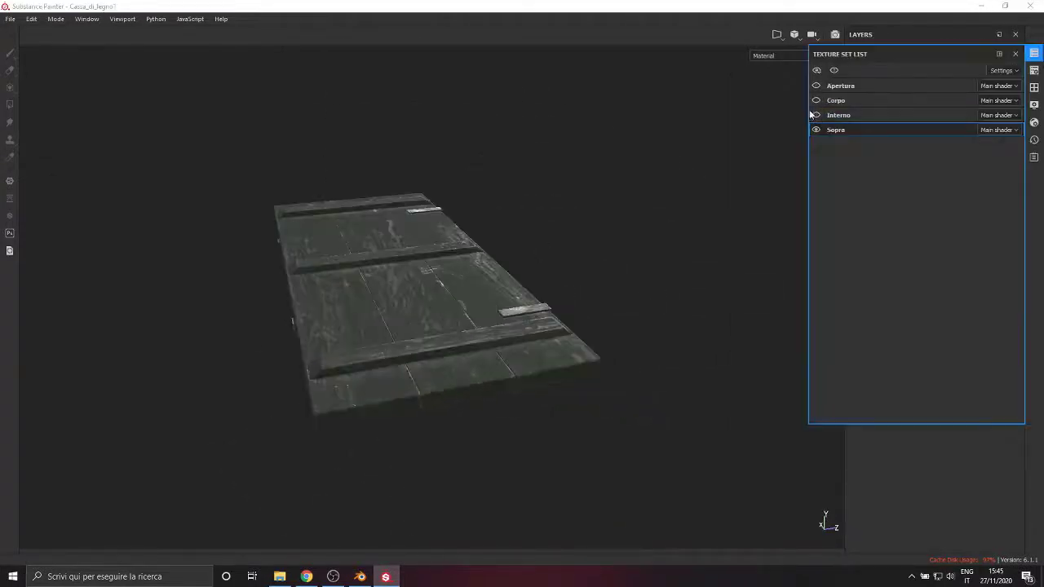
pyautogui.click(815, 101)
pyautogui.click(1017, 55)
# Examine the closed crate from several sides to compare the lid and metal brackets with the body.
pyautogui.keyDown('alt'); pyautogui.moveTo(620, 335); pyautogui.dragTo(424, 304); pyautogui.keyUp('alt')
pyautogui.keyDown('alt'); pyautogui.moveTo(424, 303); pyautogui.dragTo(489, 163, button='middle'); pyautogui.keyUp('alt')
pyautogui.scroll(-3, 343, 291)
pyautogui.keyDown('alt'); pyautogui.moveTo(342, 291); pyautogui.dragTo(387, 289); pyautogui.keyUp('alt')
pyautogui.scroll(-2, 386, 289)
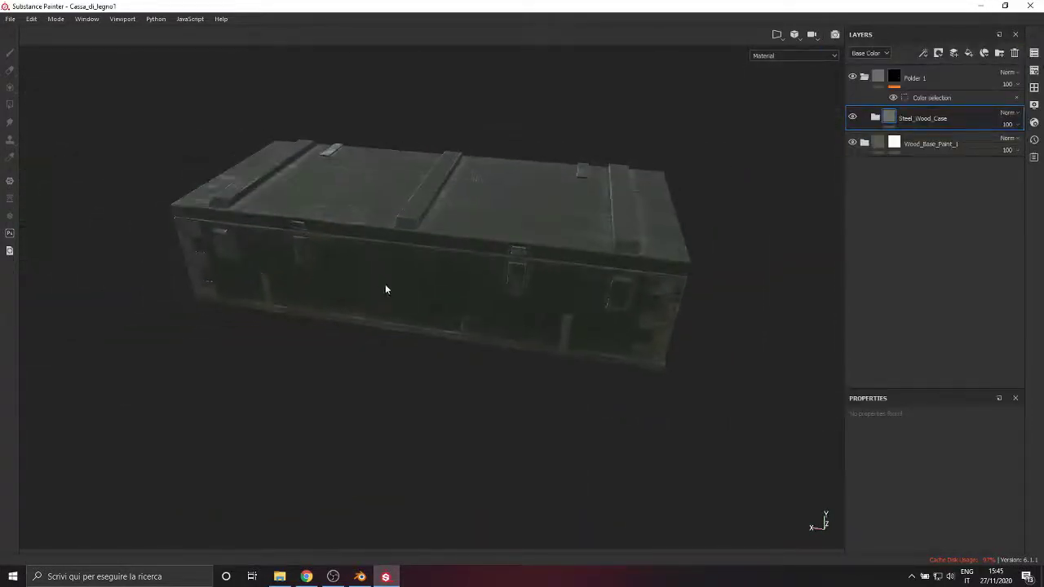
pyautogui.keyDown('shift'); pyautogui.moveTo(302, 312); pyautogui.dragTo(355, 311, button='right'); pyautogui.keyUp('shift')
pyautogui.moveTo(355, 311)
pyautogui.keyDown('alt'); pyautogui.mouseDown()
pyautogui.moveTo(387, 315)
pyautogui.moveTo(215, 277)
pyautogui.moveTo(441, 342)
pyautogui.mouseUp(); pyautogui.keyUp('alt')
pyautogui.keyDown('alt'); pyautogui.moveTo(440, 342); pyautogui.dragTo(609, 391, button='middle'); pyautogui.keyUp('alt')
pyautogui.keyDown('alt'); pyautogui.moveTo(609, 391); pyautogui.dragTo(393, 425); pyautogui.keyUp('alt')
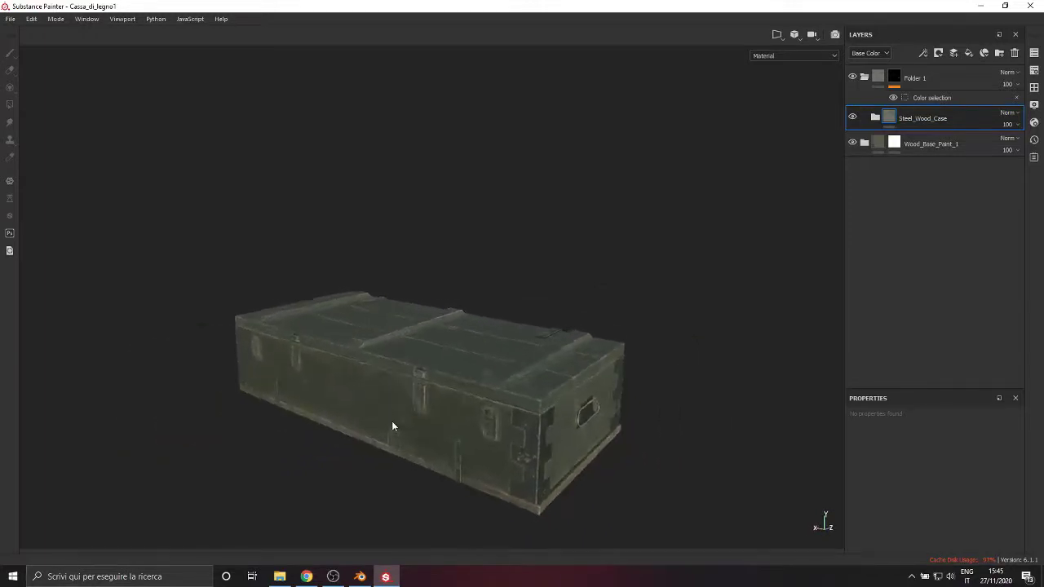
# Show the front latches along with the body and lid, and make Apertura the active texture set.
pyautogui.click(1034, 52)
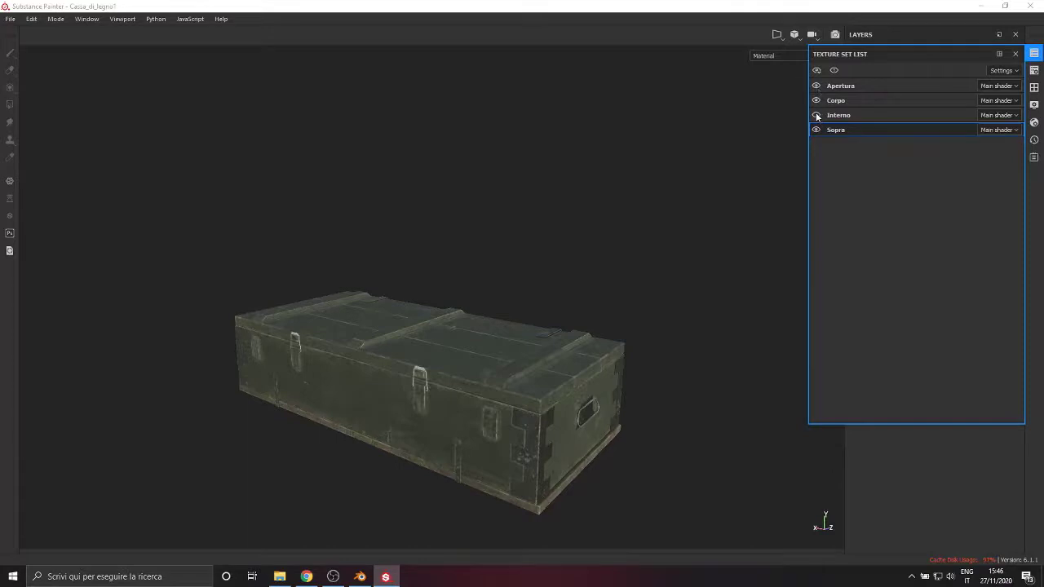
pyautogui.click(1015, 55)
pyautogui.scroll(3, 496, 297)
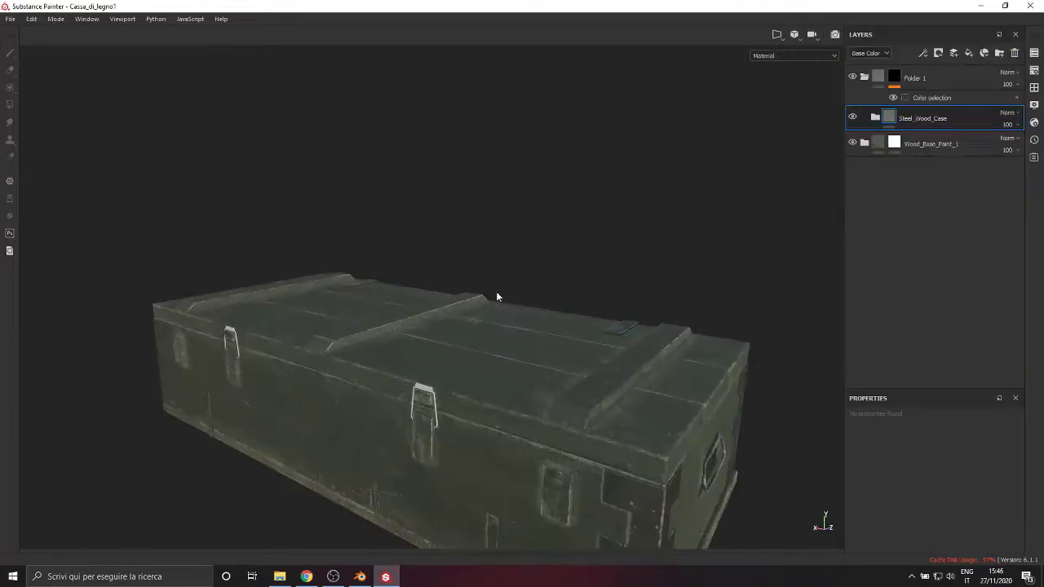
pyautogui.press('super')
pyautogui.press('super')
pyautogui.keyDown('alt'); pyautogui.moveTo(447, 383); pyautogui.dragTo(494, 315); pyautogui.keyUp('alt')
pyautogui.scroll(3, 494, 314)
pyautogui.moveTo(440, 308)
pyautogui.keyDown('alt'); pyautogui.mouseDown(button='middle')
pyautogui.moveTo(391, 310)
pyautogui.moveTo(450, 308)
pyautogui.mouseUp(button='middle'); pyautogui.keyUp('alt')
pyautogui.click(1034, 53)
pyautogui.click(861, 87)
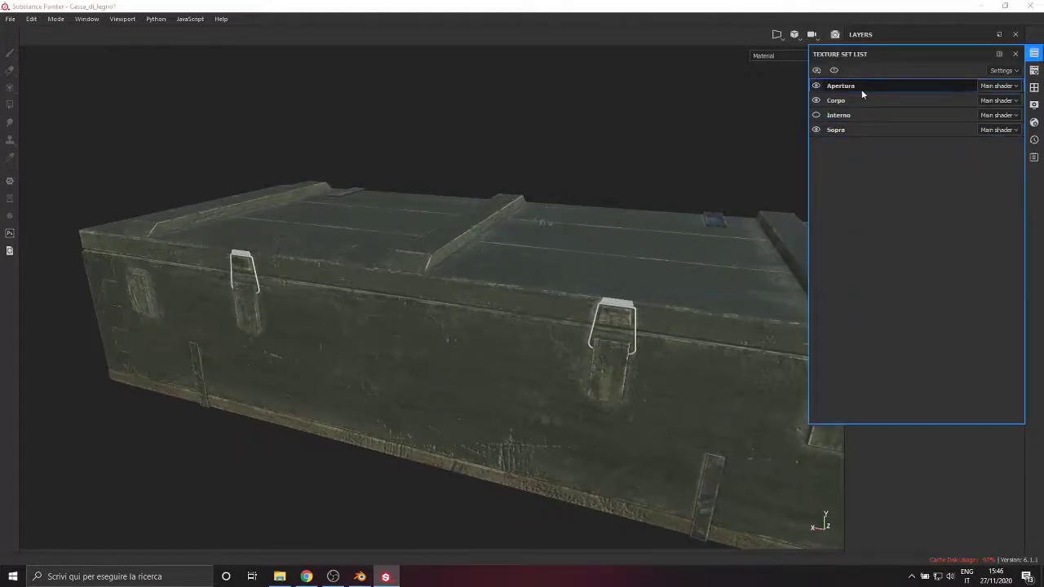
pyautogui.click(1015, 54)
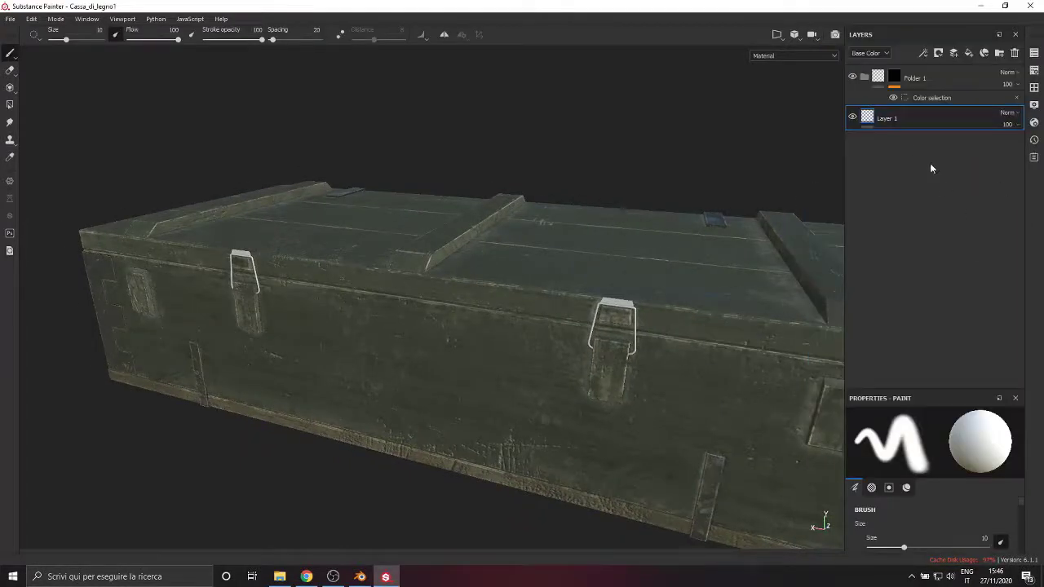
# Delete Layer 1 and pick the latch wire's dark green ID color for Folder 1's color selection mask.
pyautogui.press('Delete')
pyautogui.click(896, 84)
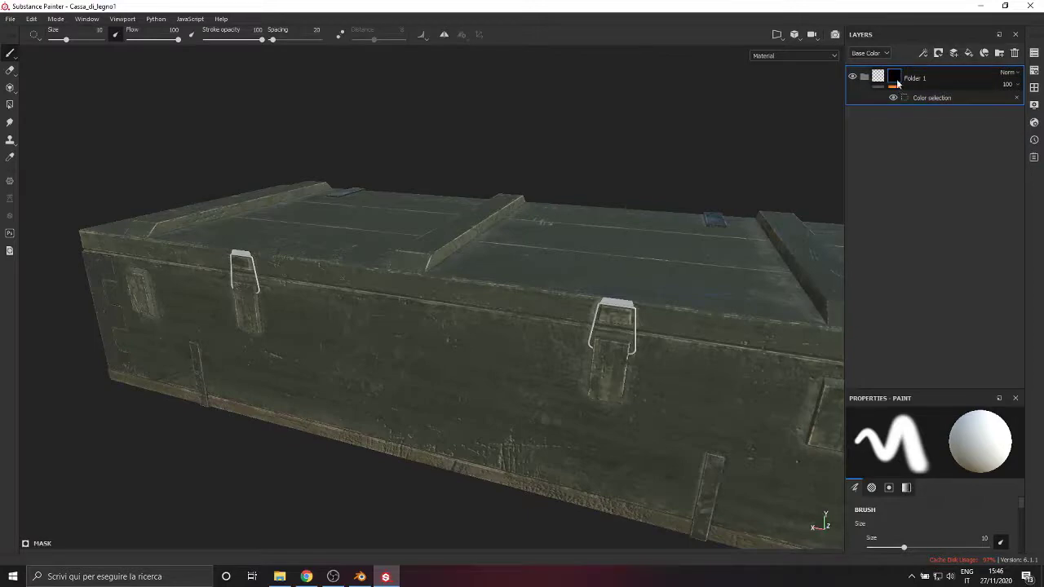
pyautogui.click(925, 97)
pyautogui.click(996, 527)
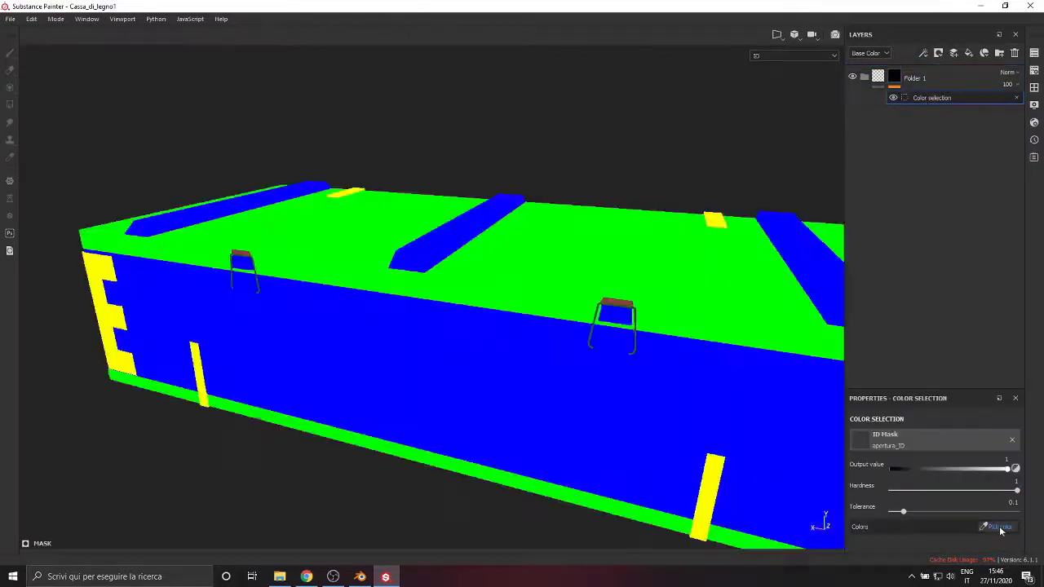
pyautogui.scroll(6, 644, 302)
pyautogui.click(610, 233)
pyautogui.scroll(-8, 679, 341)
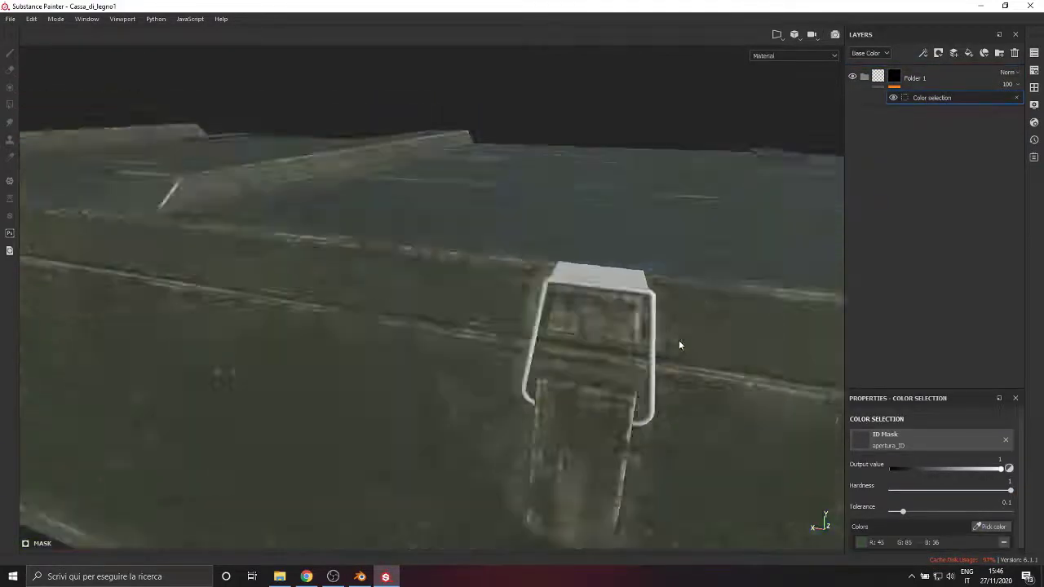
# Apply the Steel Ruined smart material to the latches, place it inside Folder 1, and collapse the folder.
pyautogui.click(1034, 87)
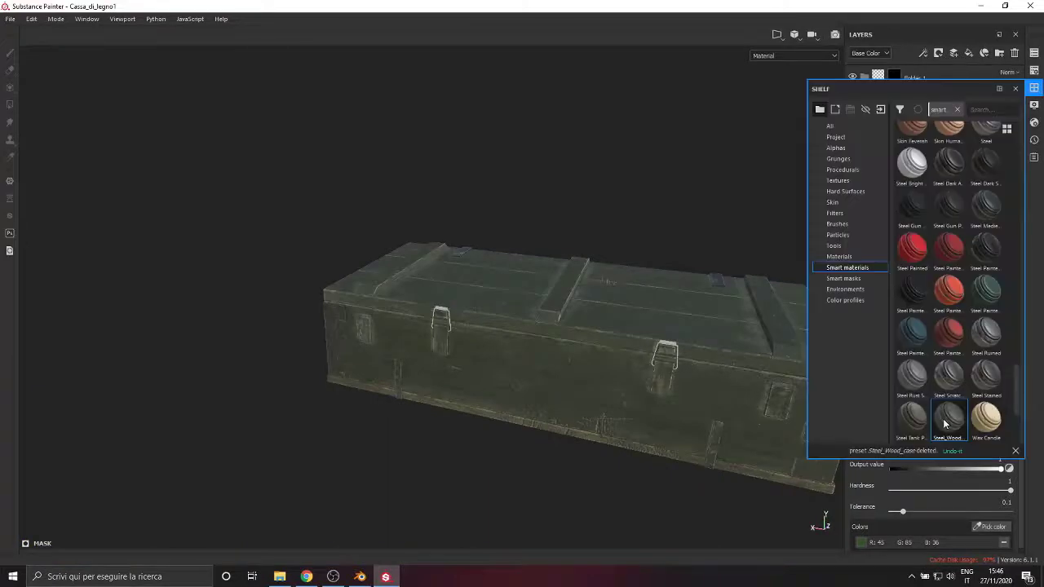
pyautogui.moveTo(986, 333); pyautogui.dragTo(670, 348)
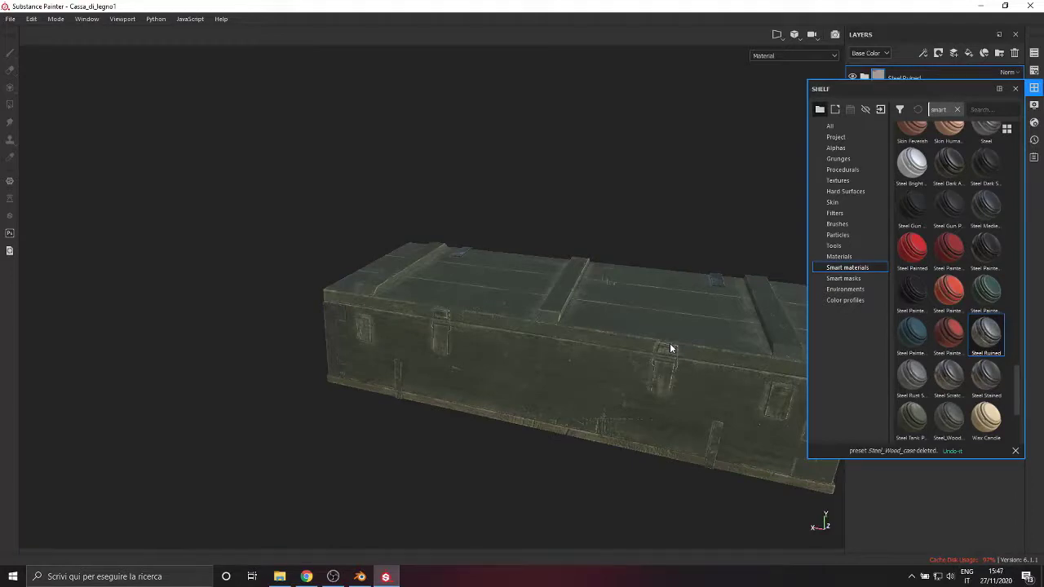
pyautogui.scroll(5, 687, 290)
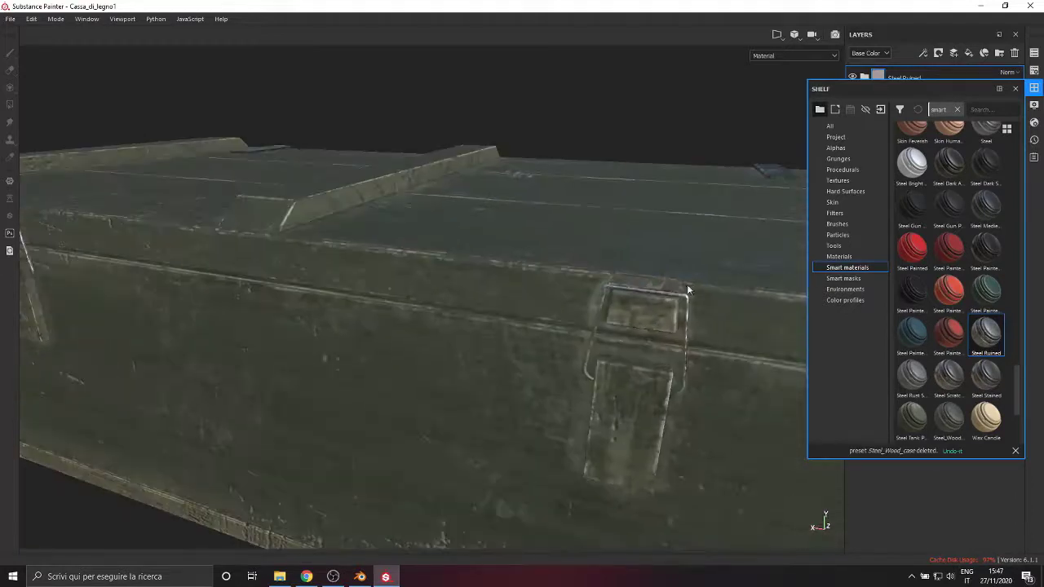
pyautogui.click(1014, 89)
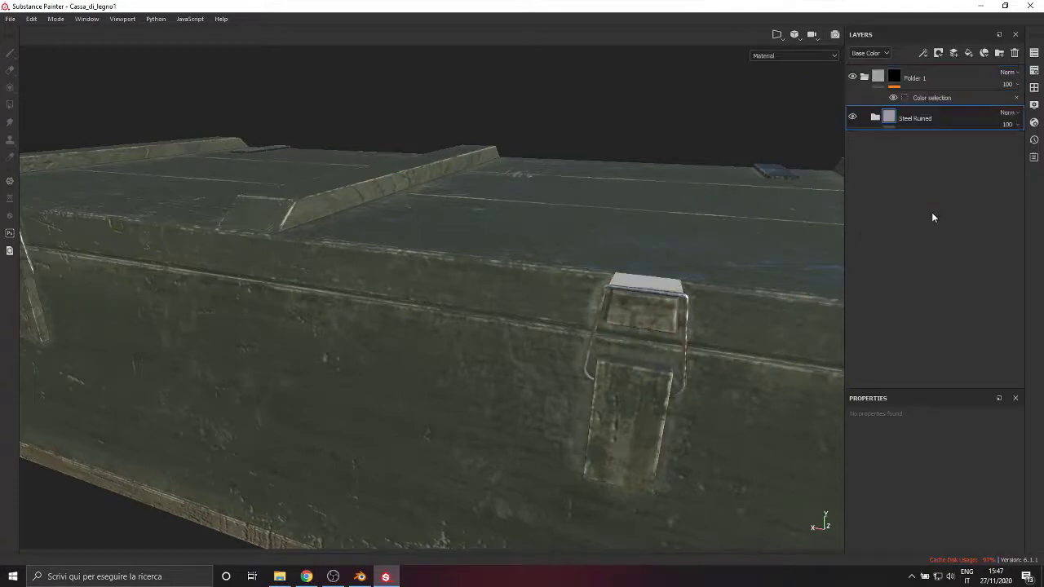
pyautogui.click(865, 77)
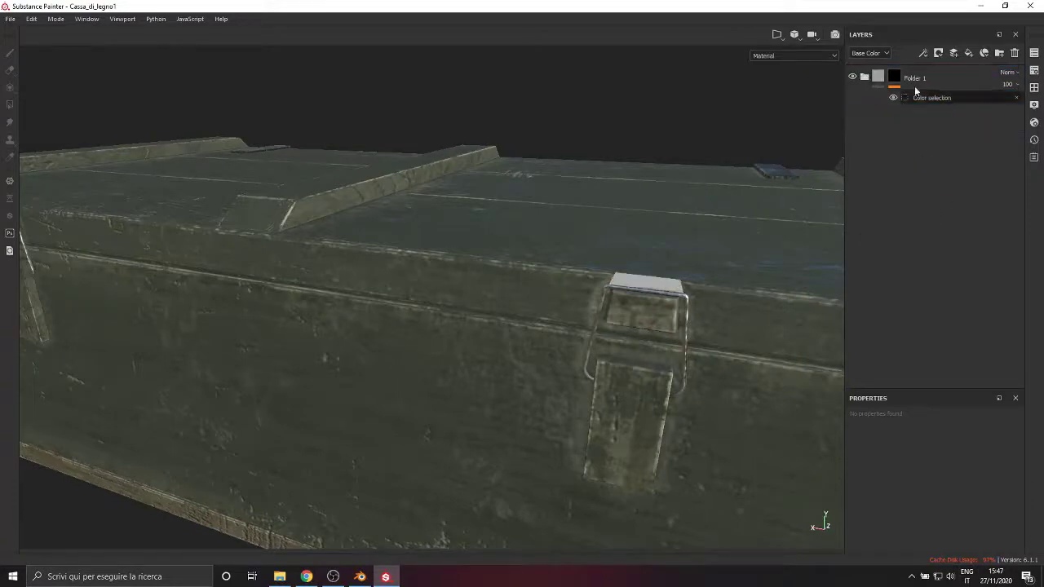
# Add Folder 2 below Folder 1 with a black mask and a color selection using the latch plate's reddish-brown ID color.
pyautogui.click(1000, 54)
pyautogui.moveTo(916, 118); pyautogui.dragTo(903, 164)
pyautogui.click(865, 76)
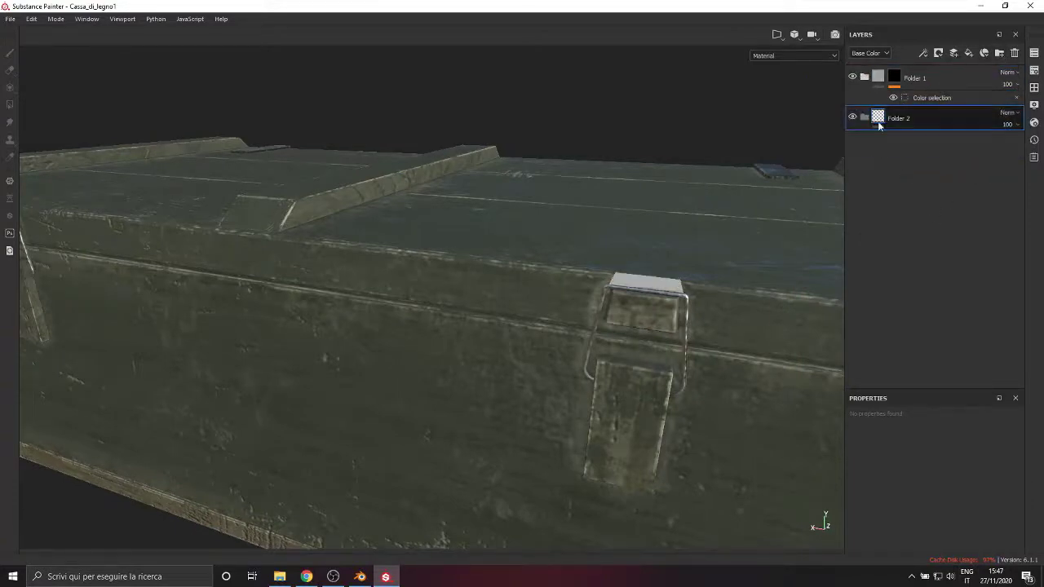
pyautogui.click(938, 53)
pyautogui.click(964, 79)
pyautogui.click(924, 53)
pyautogui.click(953, 147)
pyautogui.click(991, 527)
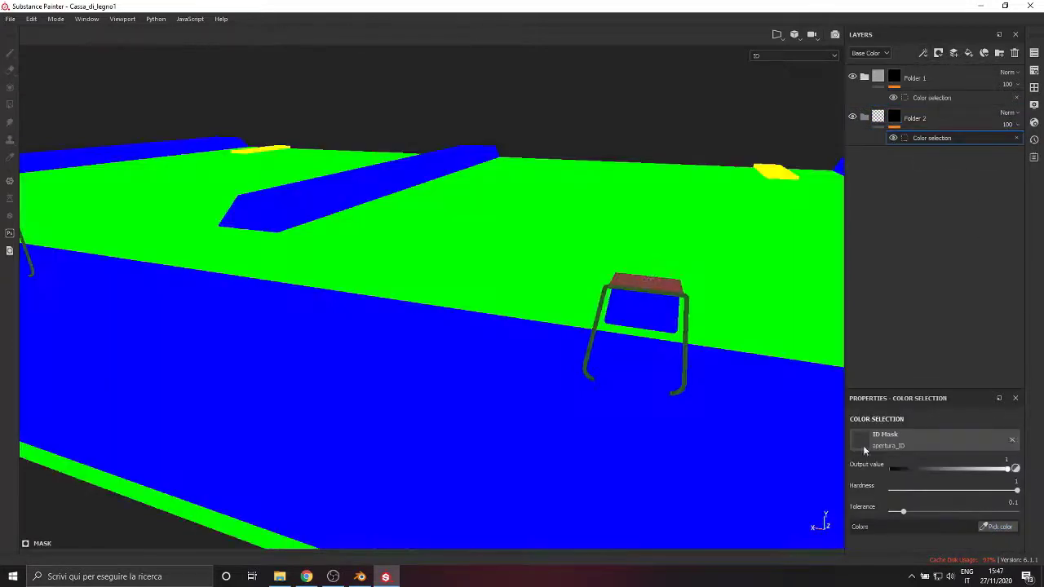
pyautogui.click(646, 283)
# Apply the Rubber Tire Dirty smart material to the latches and move it into Folder 2.
pyautogui.click(1035, 88)
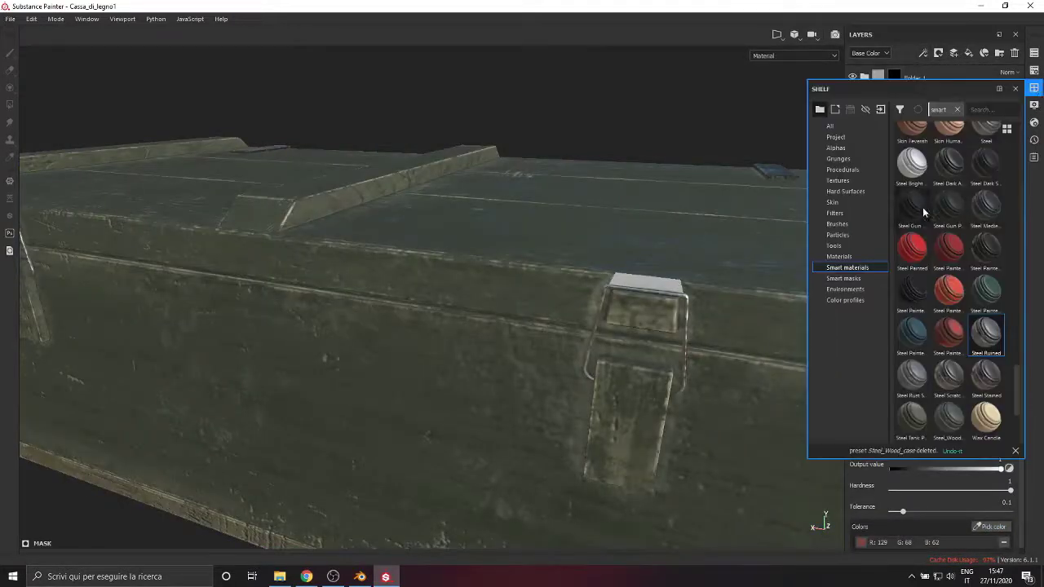
pyautogui.scroll(-3, 984, 397)
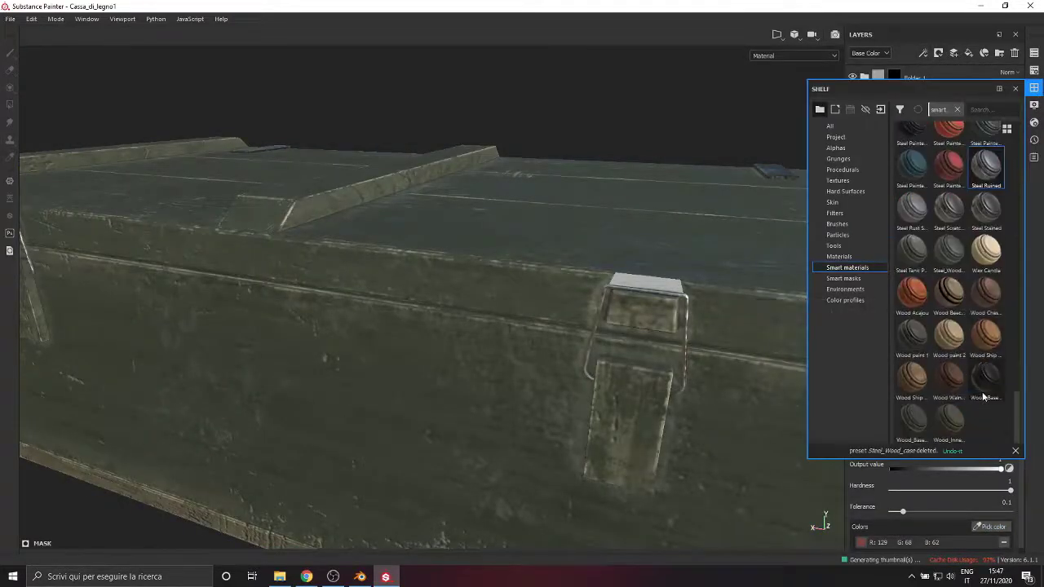
pyautogui.scroll(5, 933, 353)
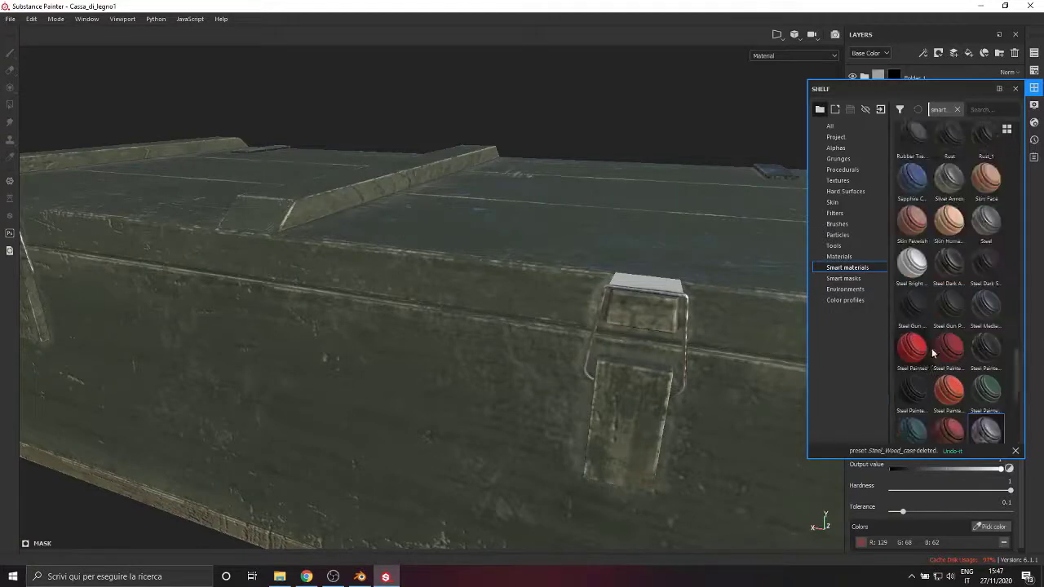
pyautogui.scroll(2, 954, 269)
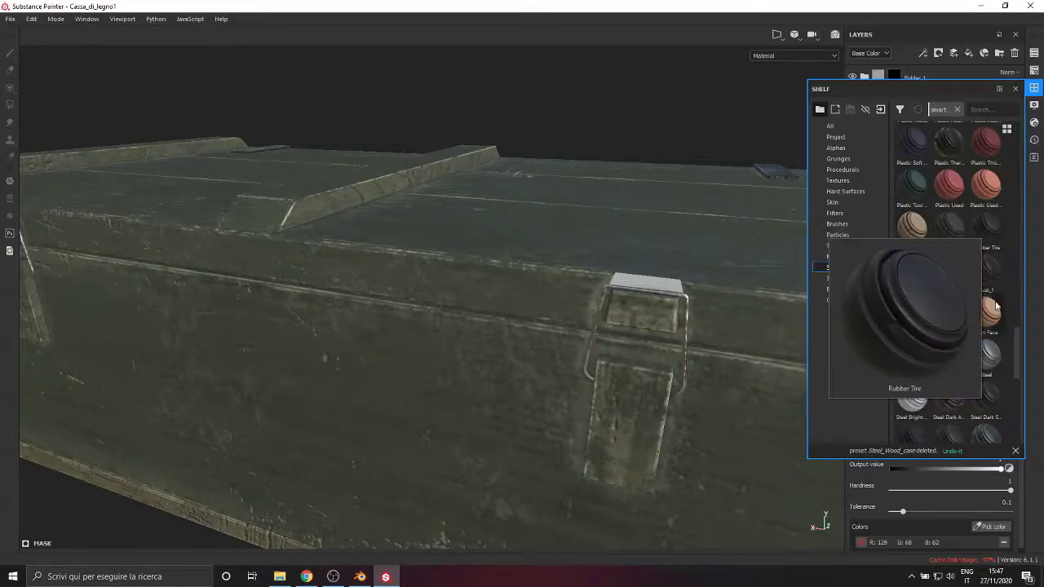
pyautogui.moveTo(913, 272); pyautogui.dragTo(657, 287)
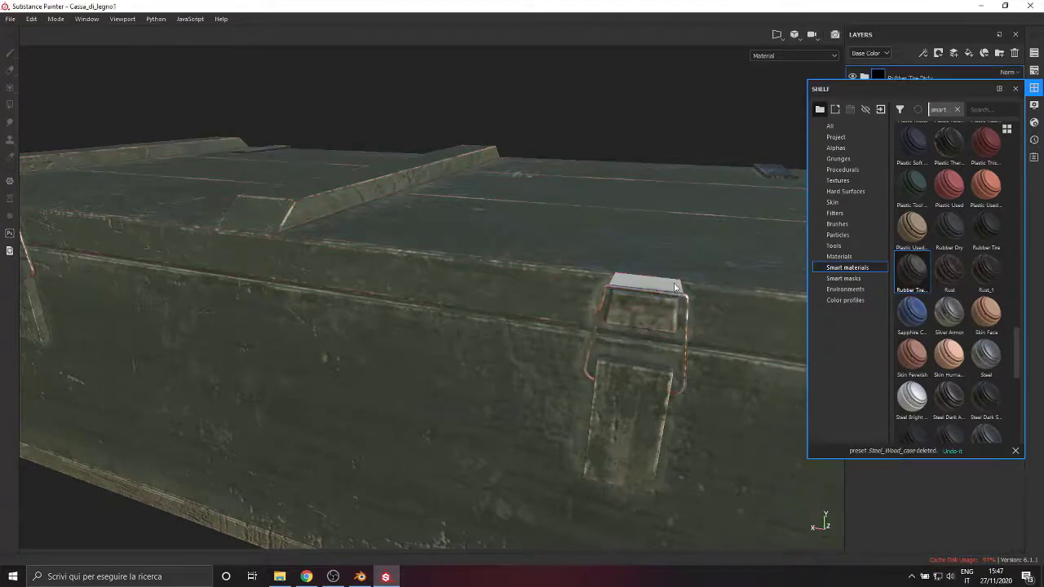
pyautogui.click(1015, 89)
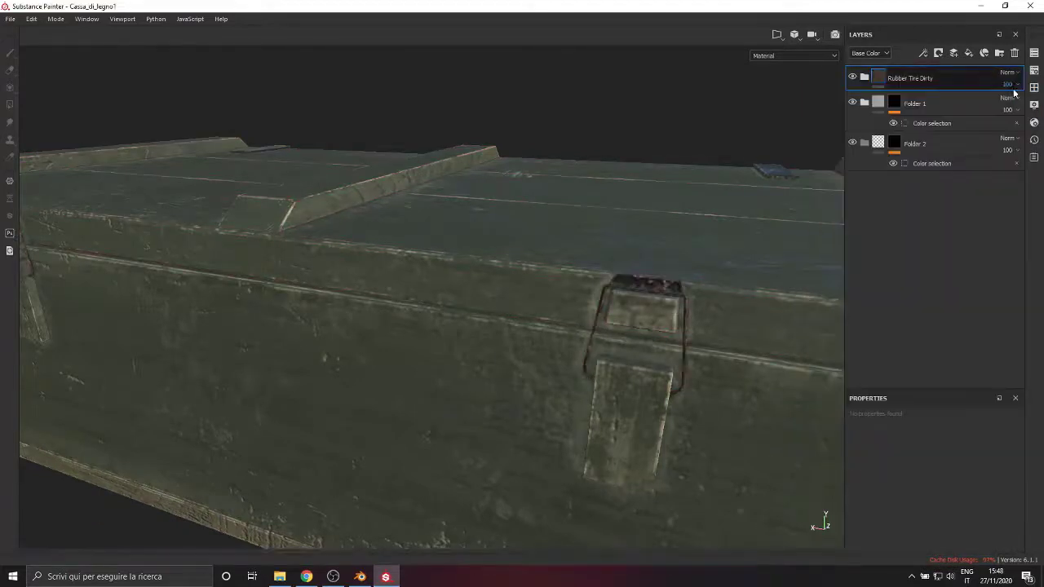
pyautogui.moveTo(884, 108)
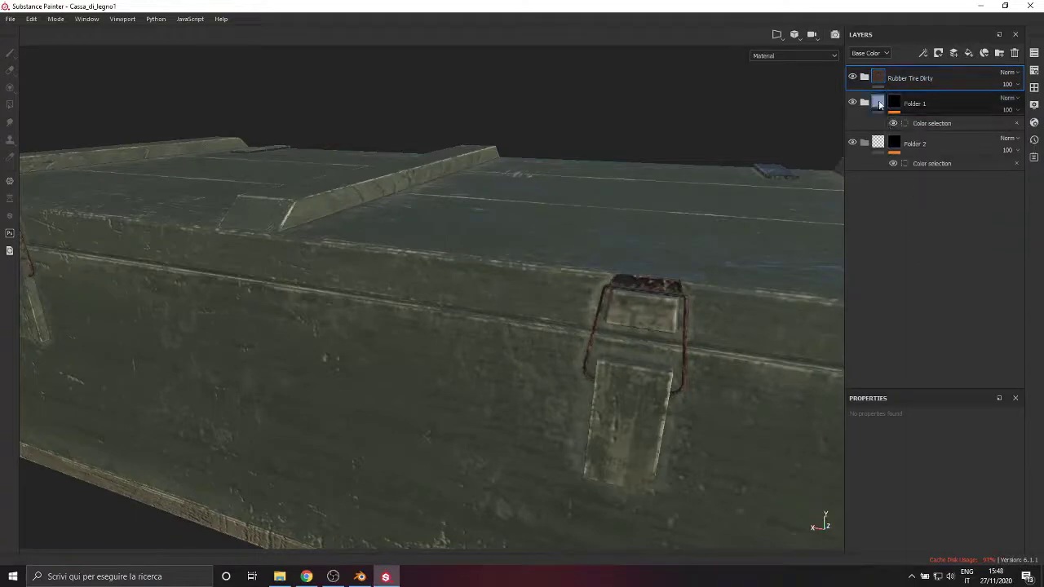
pyautogui.moveTo(905, 78); pyautogui.dragTo(898, 142)
# Expand the Rubber Tire Dirty group and set its Dirt layer's base color to near-black, 0.029 for R, G and B.
pyautogui.scroll(-5, 610, 373)
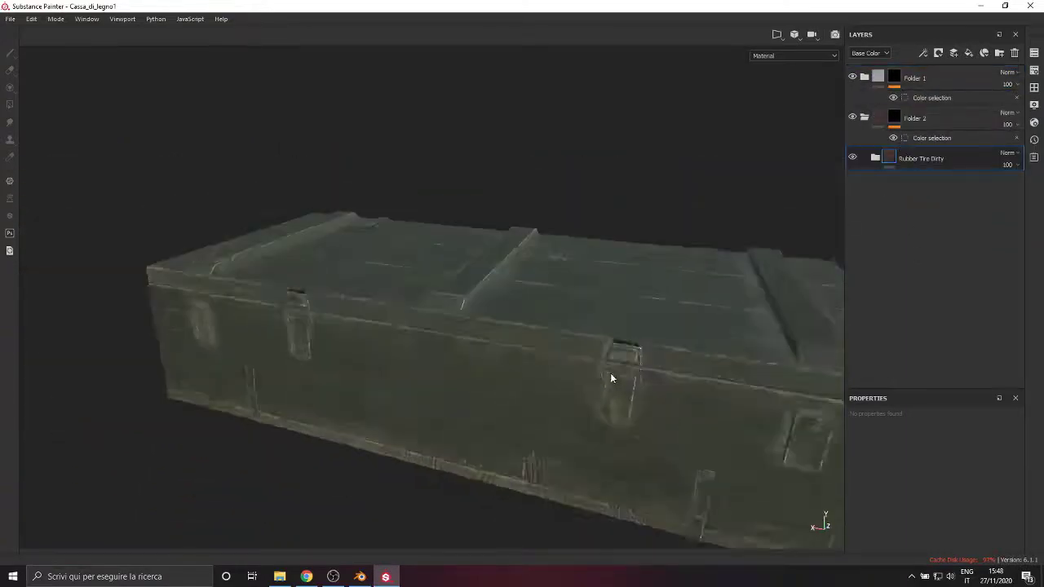
pyautogui.keyDown('alt'); pyautogui.moveTo(610, 372); pyautogui.dragTo(643, 433); pyautogui.keyUp('alt')
pyautogui.scroll(6, 494, 352)
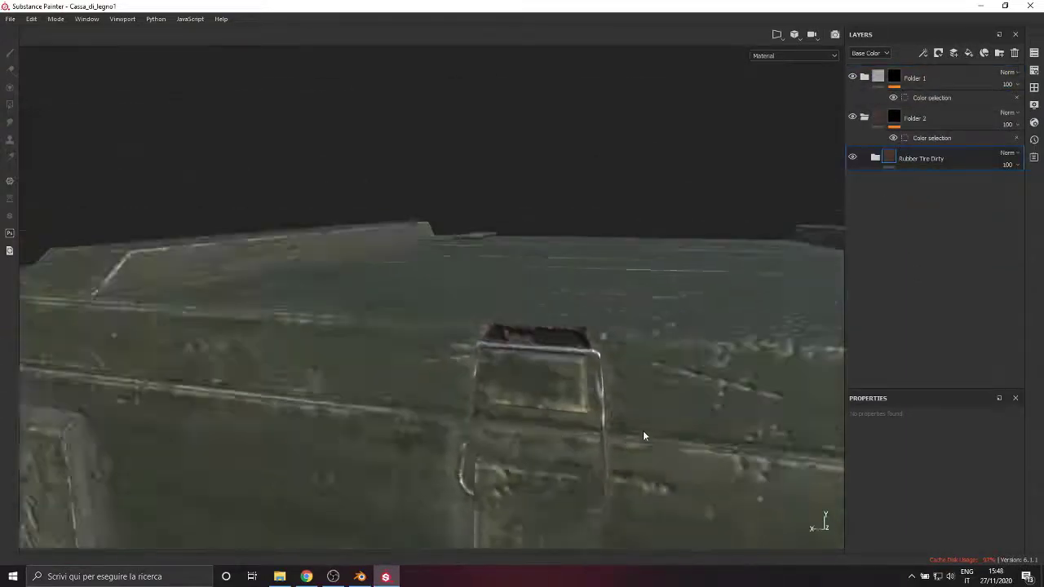
pyautogui.scroll(-3, 644, 433)
pyautogui.click(876, 158)
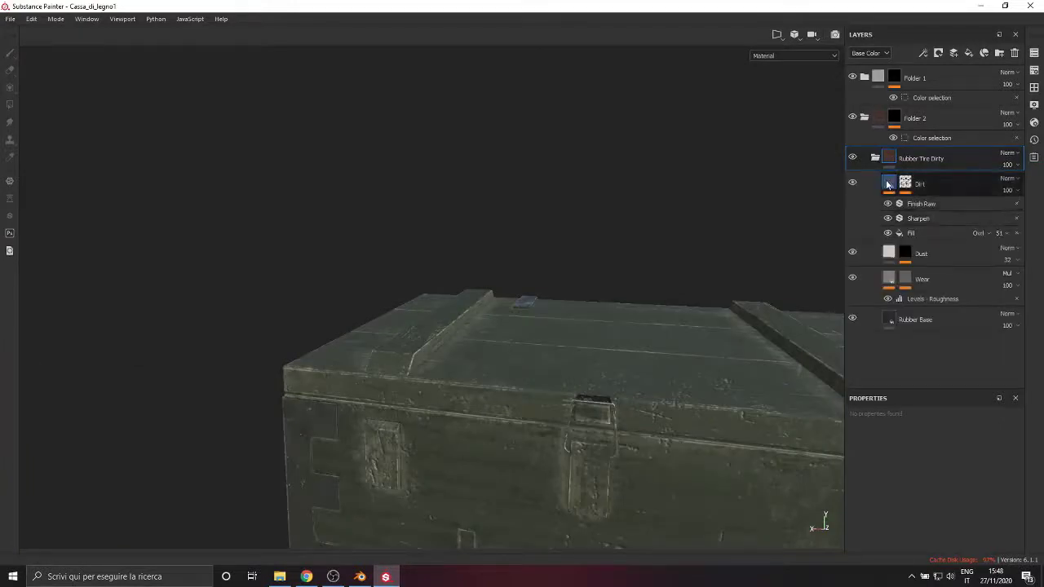
pyautogui.click(911, 232)
pyautogui.click(924, 523)
pyautogui.moveTo(909, 481)
pyautogui.mouseDown()
pyautogui.moveTo(895, 496)
pyautogui.moveTo(885, 481)
pyautogui.moveTo(889, 497)
pyautogui.moveTo(884, 485)
pyautogui.mouseUp()
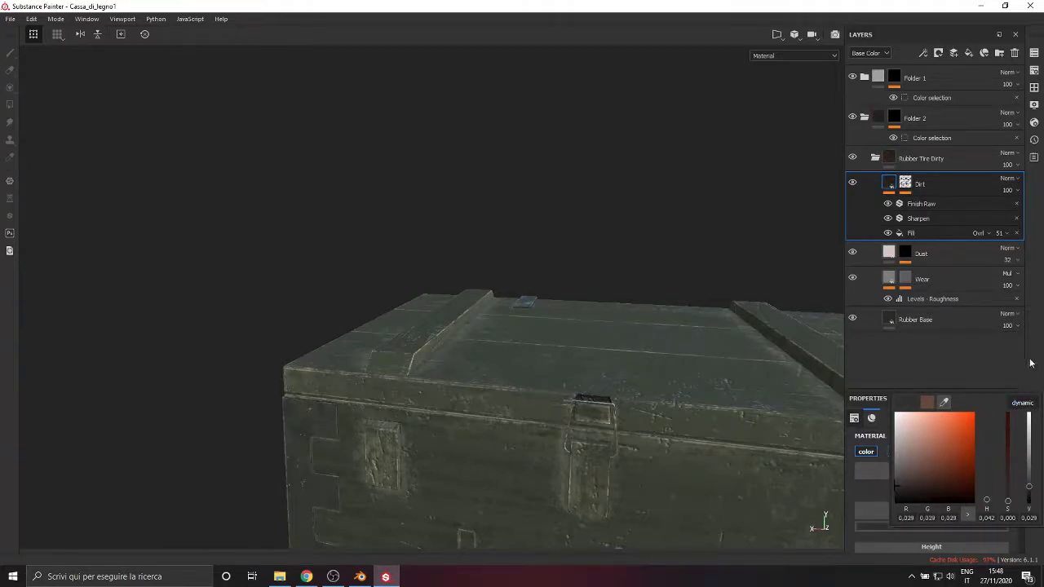
# Change the base color of the Dirt layer in Rubber Tire Dirty to a neutral dark grey, about 0.082, and collapse Folder 2.
pyautogui.click(867, 116)
pyautogui.scroll(5, 505, 380)
pyautogui.keyDown('alt'); pyautogui.moveTo(489, 388); pyautogui.dragTo(602, 363); pyautogui.keyUp('alt')
pyautogui.click(880, 117)
pyautogui.click(867, 120)
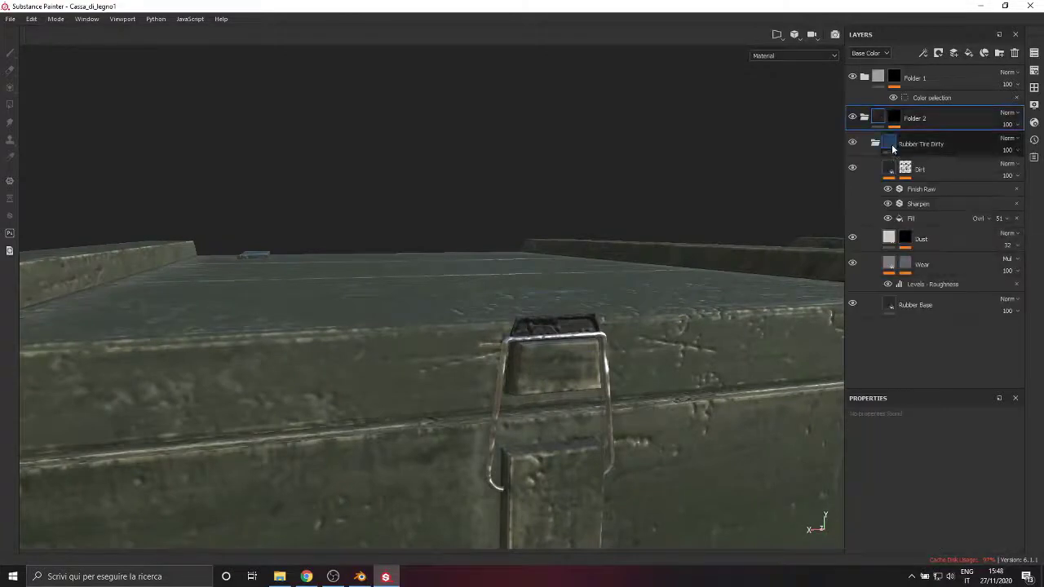
pyautogui.click(905, 170)
pyautogui.scroll(-2, 933, 462)
pyautogui.click(933, 462)
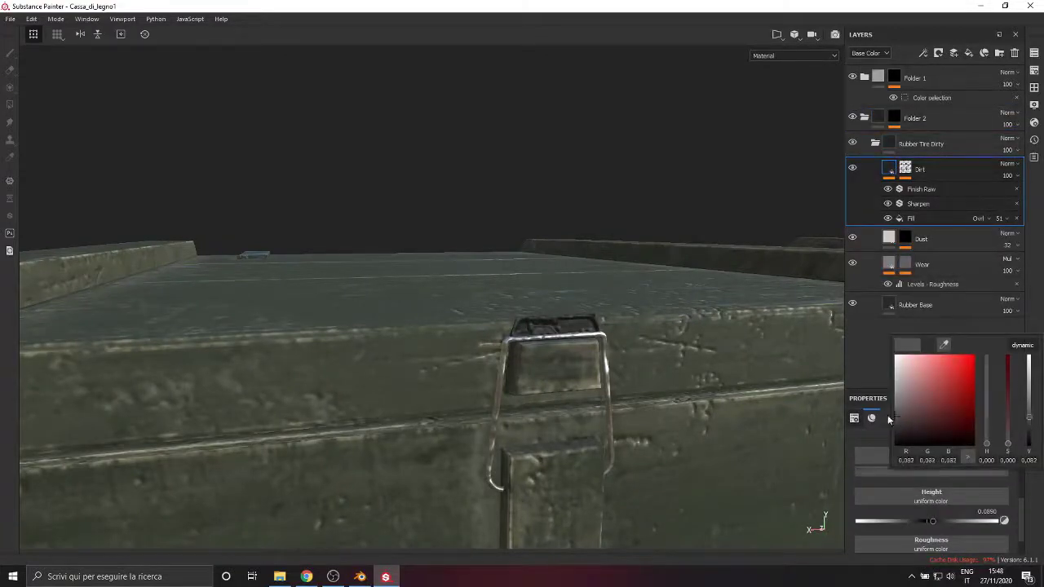
pyautogui.moveTo(889, 420); pyautogui.dragTo(885, 416)
pyautogui.click(865, 119)
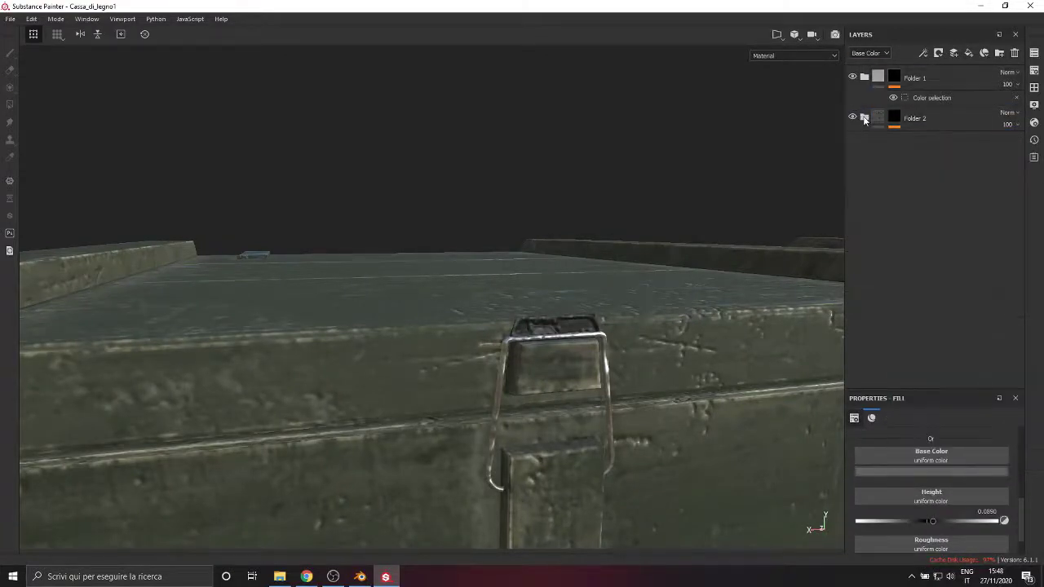
pyautogui.keyDown('alt'); pyautogui.moveTo(685, 351); pyautogui.dragTo(455, 333); pyautogui.keyUp('alt')
pyautogui.scroll(-10, 644, 396)
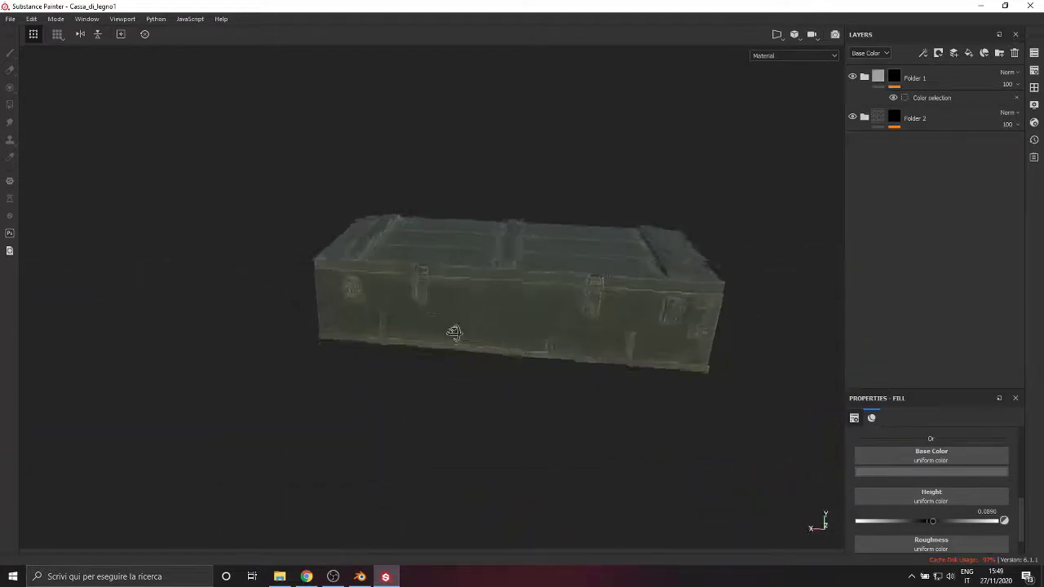
pyautogui.scroll(4, 670, 309)
pyautogui.keyDown('alt'); pyautogui.moveTo(669, 309); pyautogui.dragTo(536, 368); pyautogui.keyUp('alt')
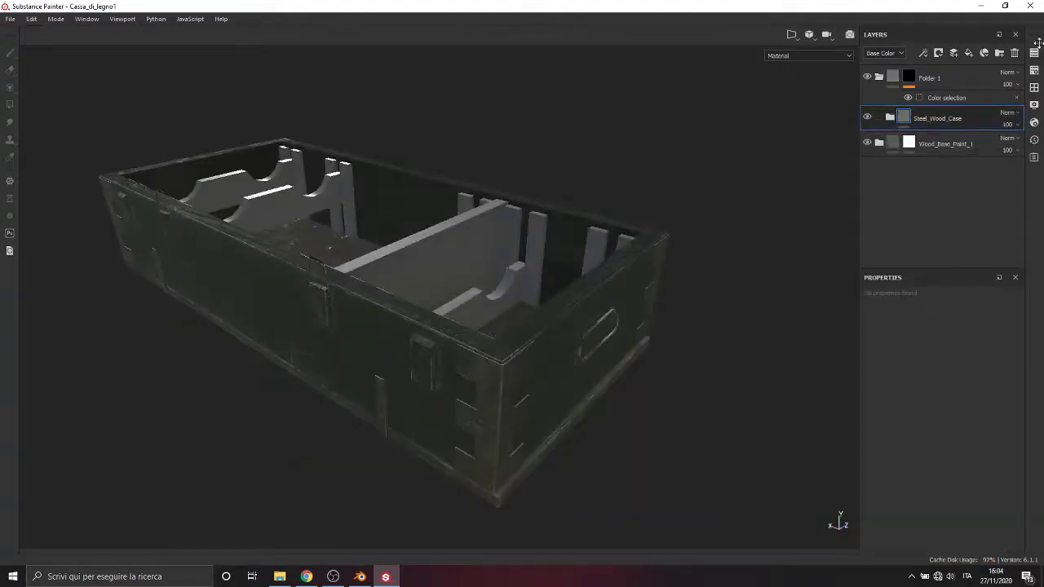
# In the Interno texture set, delete the default Layer 1 and apply the Wood_Inner_Paint_1 smart material to the crate's inner dividers.
pyautogui.click(1034, 52)
pyautogui.click(862, 118)
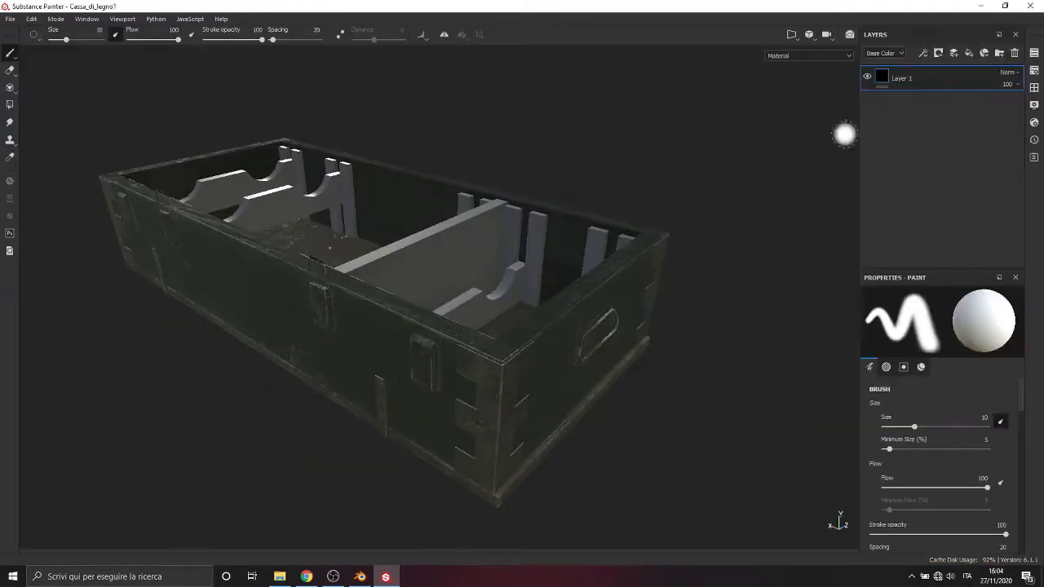
pyautogui.keyDown('alt'); pyautogui.moveTo(664, 214); pyautogui.dragTo(478, 228); pyautogui.keyUp('alt')
pyautogui.keyDown('alt'); pyautogui.moveTo(478, 229); pyautogui.dragTo(437, 301, button='middle'); pyautogui.keyUp('alt')
pyautogui.click(907, 78)
pyautogui.press('Delete')
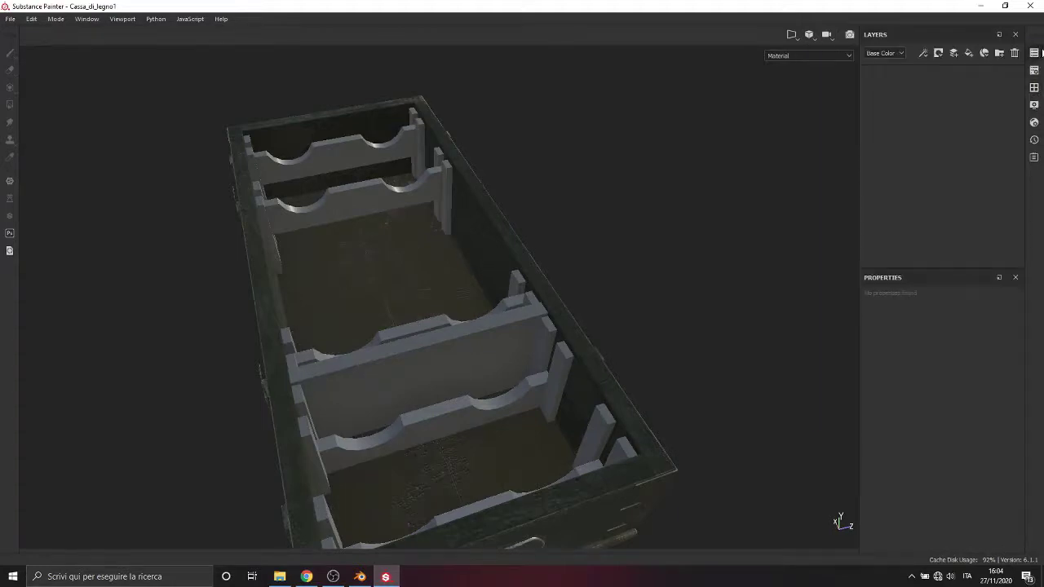
pyautogui.click(1034, 89)
pyautogui.moveTo(948, 420); pyautogui.dragTo(432, 343)
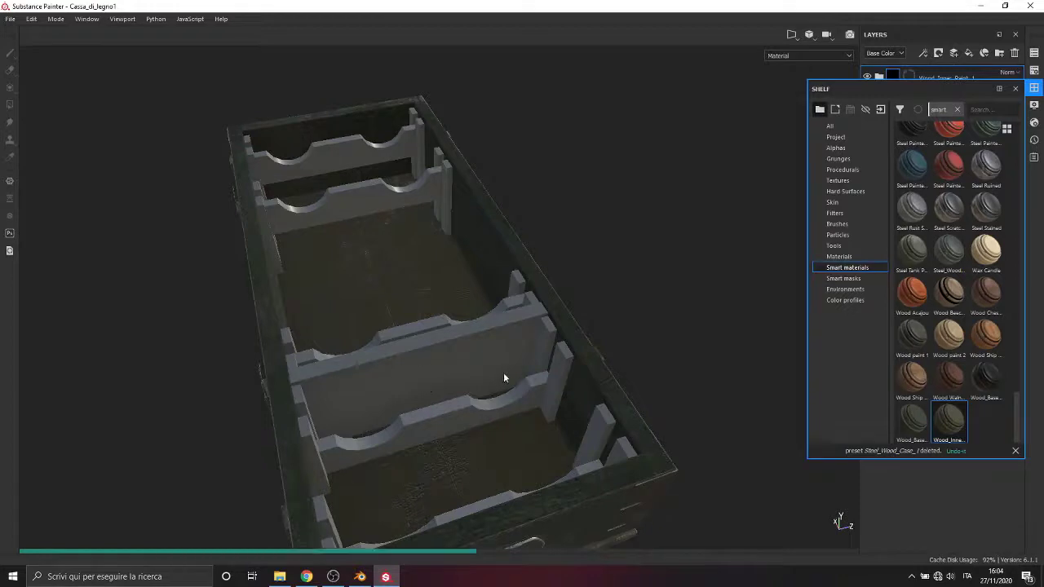
# Switch to the Corpo texture set and toggle Folder 1's visibility to examine which boards of the crate it covers.
pyautogui.click(1034, 53)
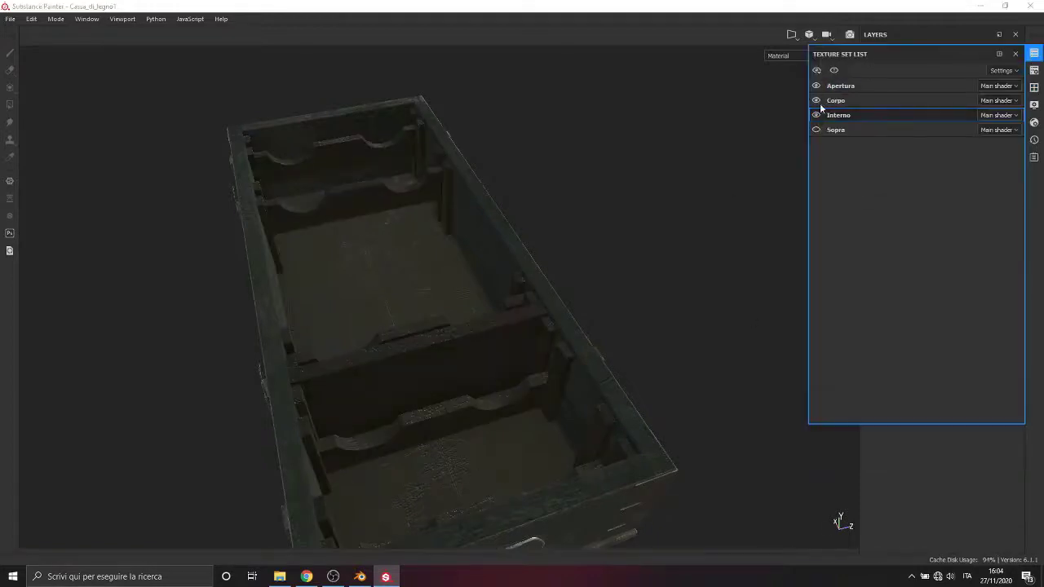
pyautogui.click(1015, 54)
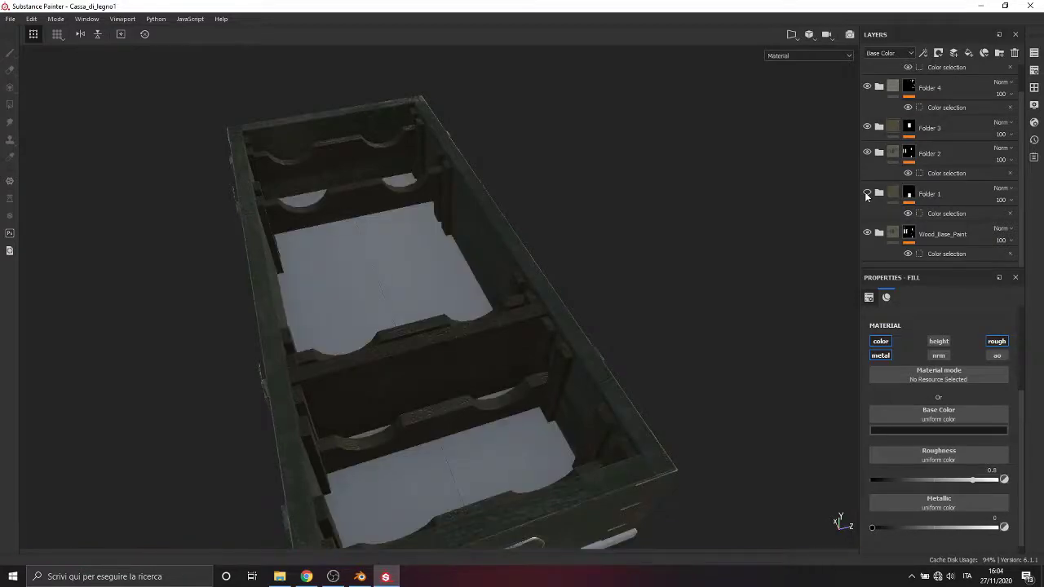
pyautogui.keyDown('alt'); pyautogui.moveTo(582, 352); pyautogui.dragTo(408, 303); pyautogui.keyUp('alt')
pyautogui.scroll(3, 414, 395)
pyautogui.scroll(-4, 413, 344)
pyautogui.scroll(2, 408, 303)
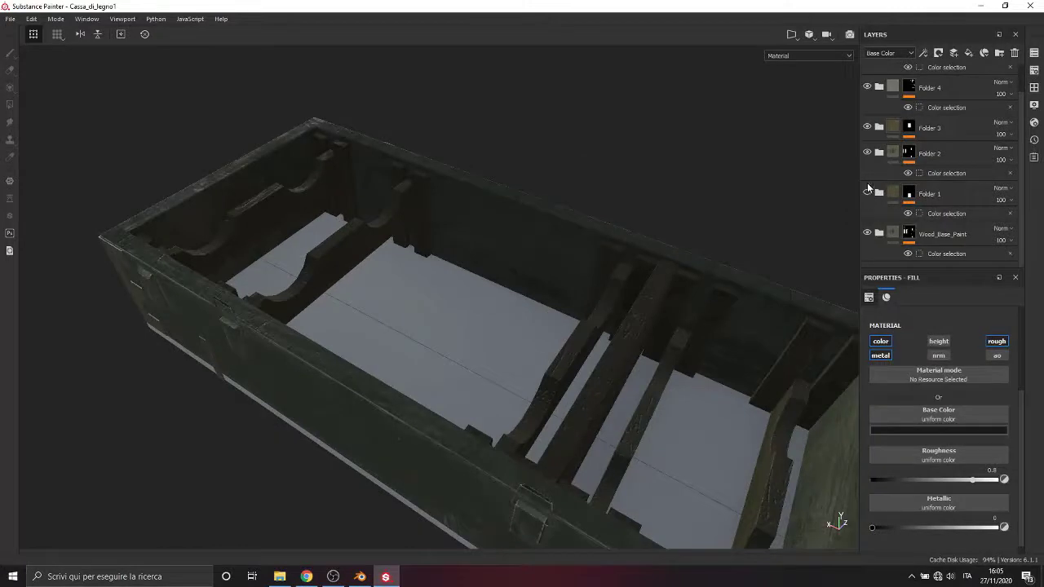
pyautogui.click(867, 192)
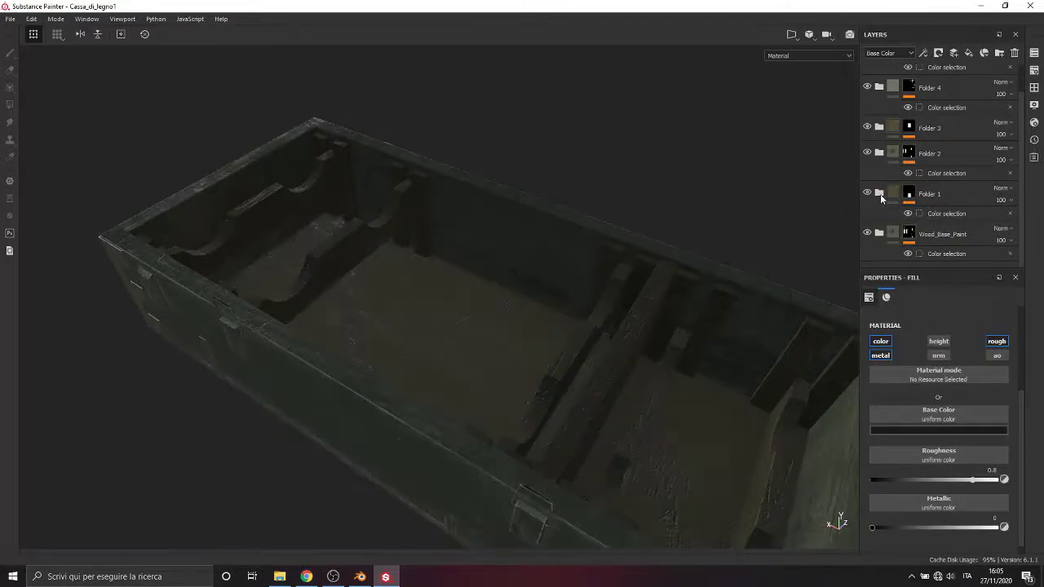
# Set the height of Fill layer 7 inside Folder 1's Wood_Base_Paint_1 group to -0.0213 and collapse the folder.
pyautogui.click(879, 193)
pyautogui.scroll(-2, 883, 199)
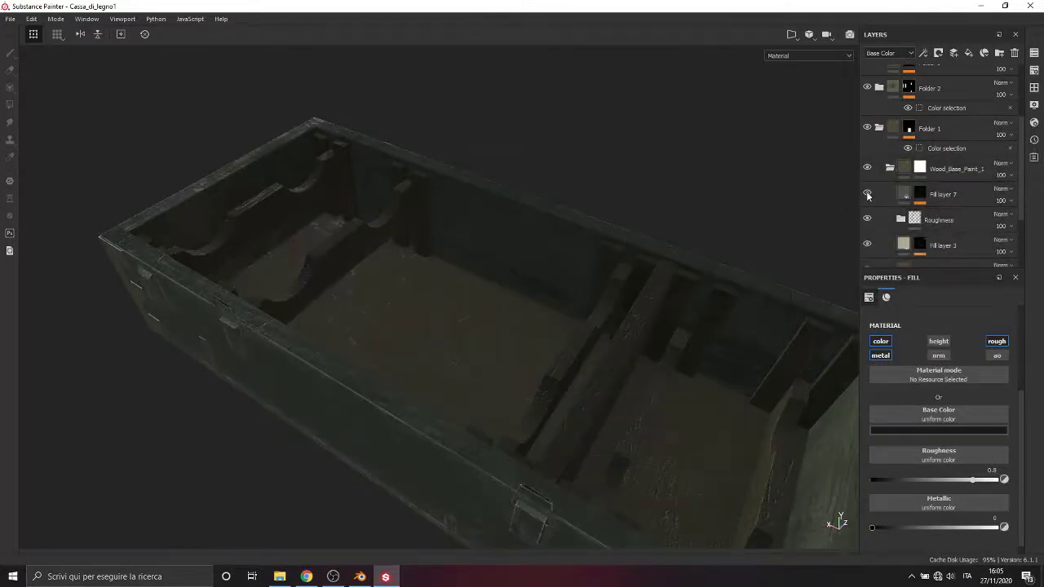
pyautogui.click(867, 194)
pyautogui.click(946, 196)
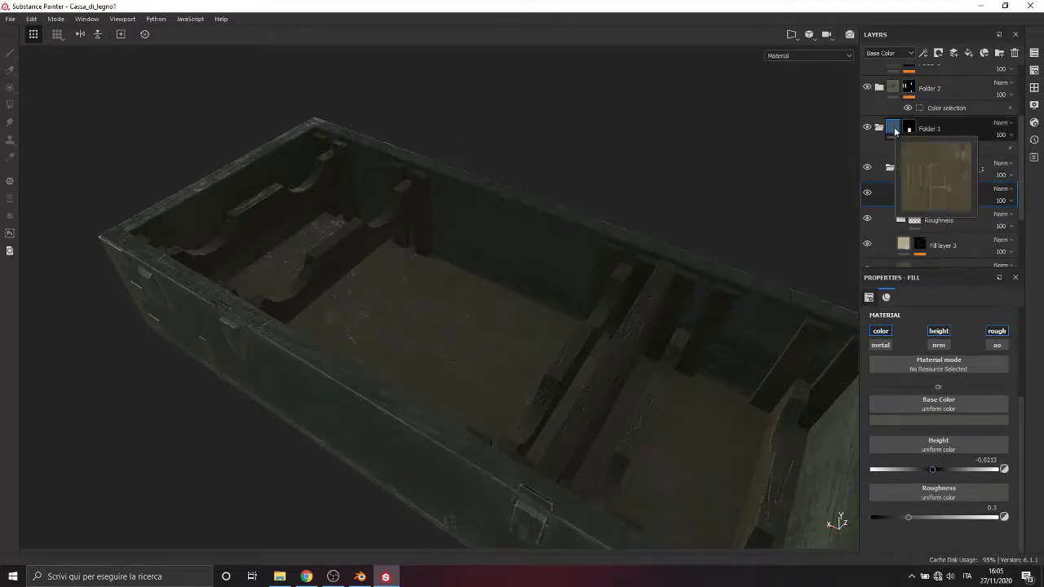
pyautogui.click(878, 128)
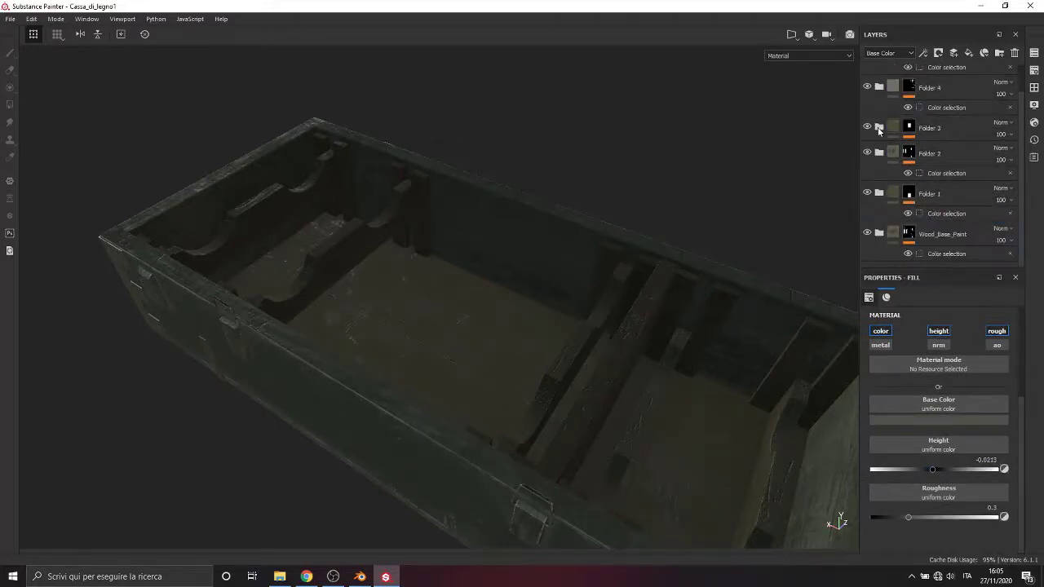
# Set the height of Fill layer 7 in Folder 3's Wood_Base_Paint_1 group to -0.0298, leave the folder visible and collapsed, and save the project.
pyautogui.click(868, 128)
pyautogui.moveTo(604, 359)
pyautogui.keyDown('alt'); pyautogui.mouseDown()
pyautogui.moveTo(345, 396)
pyautogui.moveTo(594, 363)
pyautogui.mouseUp(); pyautogui.keyUp('alt')
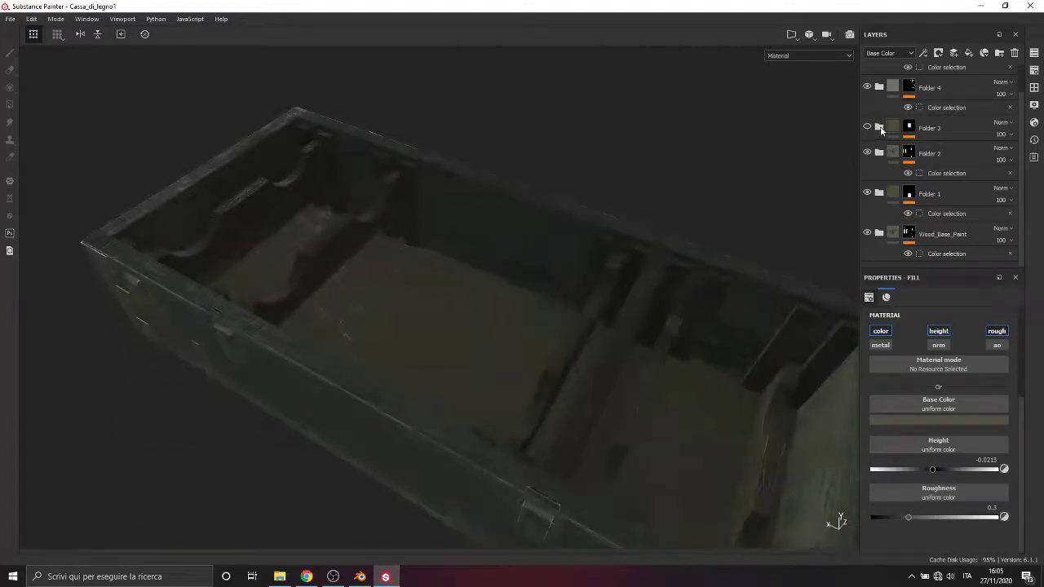
pyautogui.click(879, 128)
pyautogui.click(890, 152)
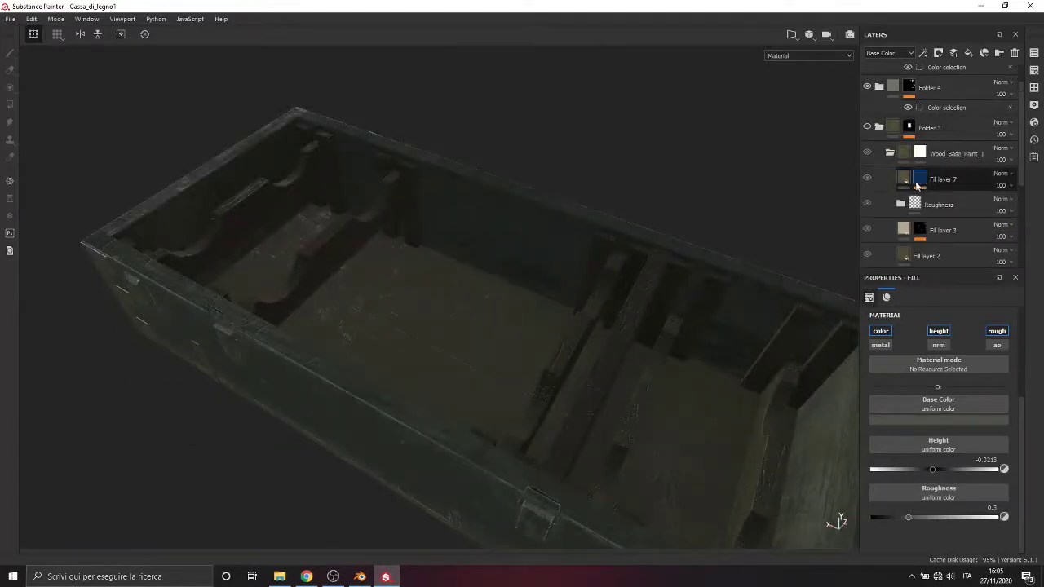
pyautogui.click(904, 180)
pyautogui.moveTo(929, 469); pyautogui.dragTo(932, 470)
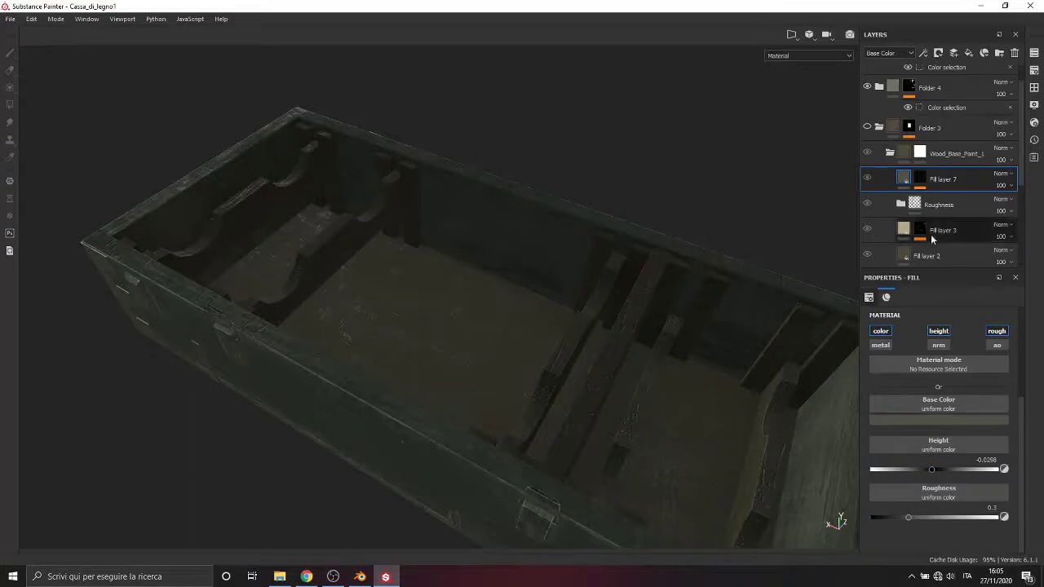
pyautogui.click(867, 128)
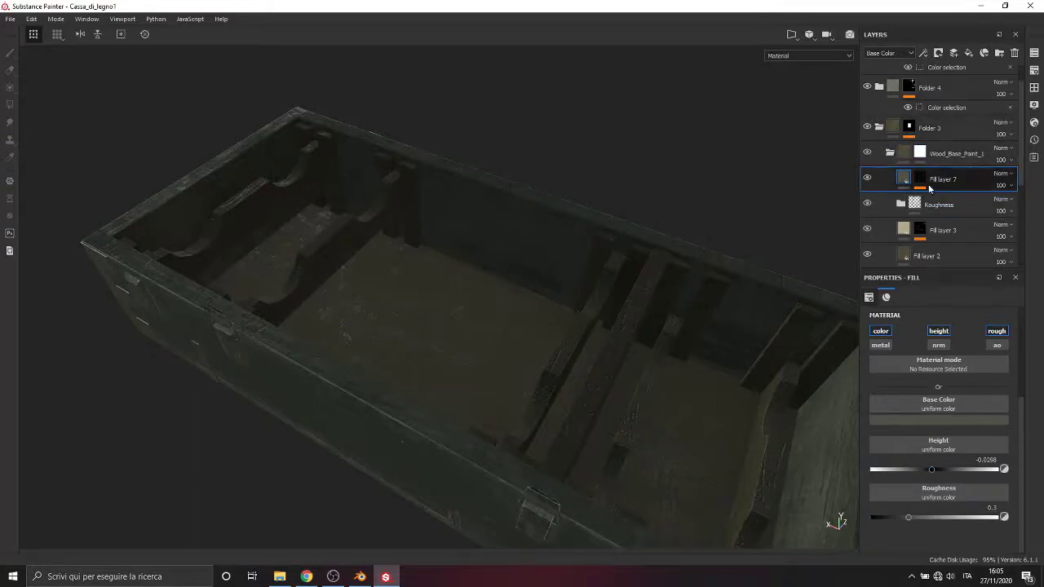
pyautogui.click(879, 128)
pyautogui.click(10, 18)
pyautogui.click(31, 116)
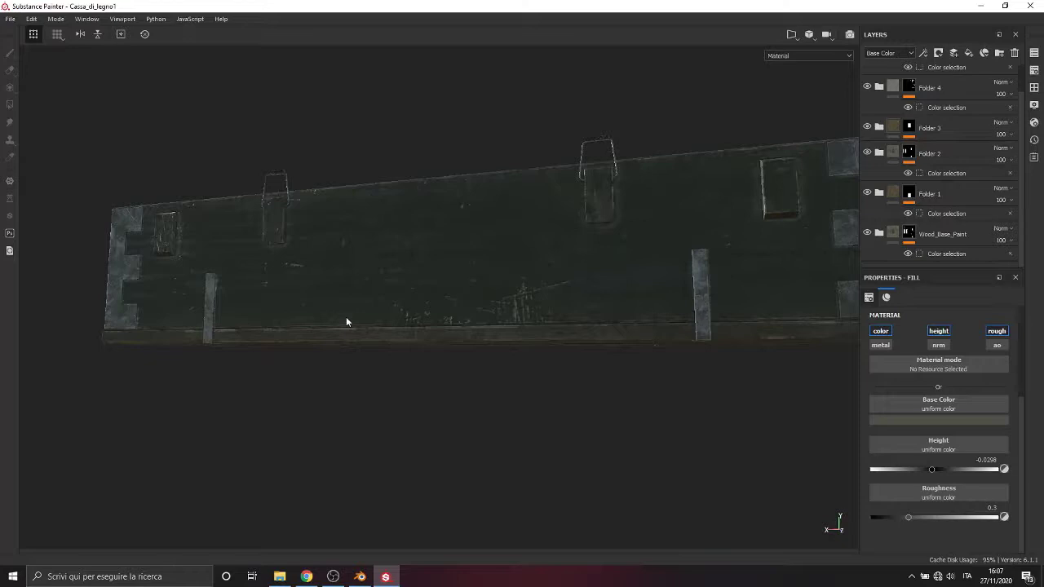
# Expand the body's Wood_Base_Paint group and set the height of its Fill layer 6 to -0.04.
pyautogui.scroll(3, 346, 318)
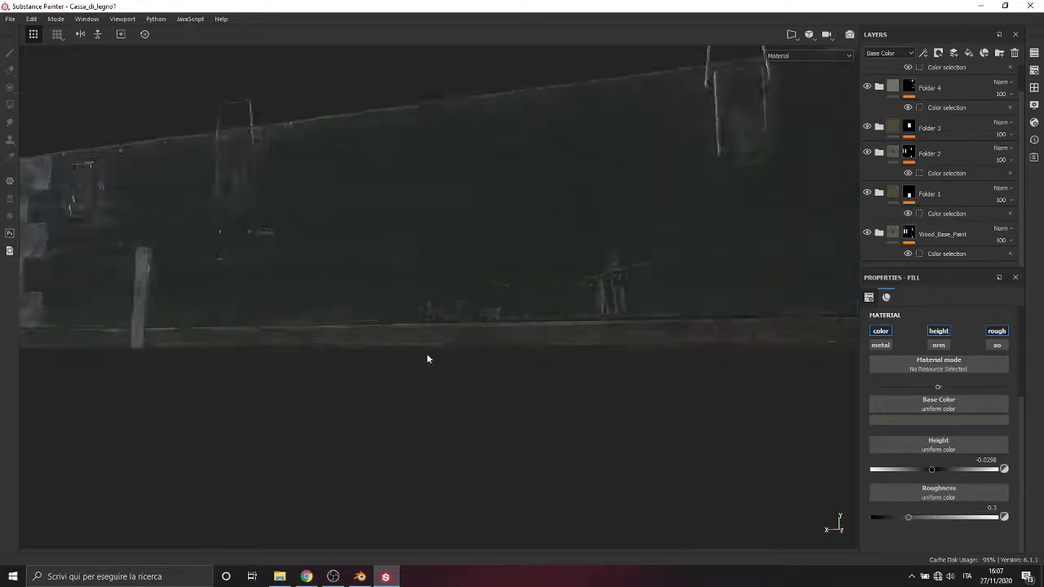
pyautogui.keyDown('alt'); pyautogui.moveTo(426, 354); pyautogui.dragTo(498, 330); pyautogui.keyUp('alt')
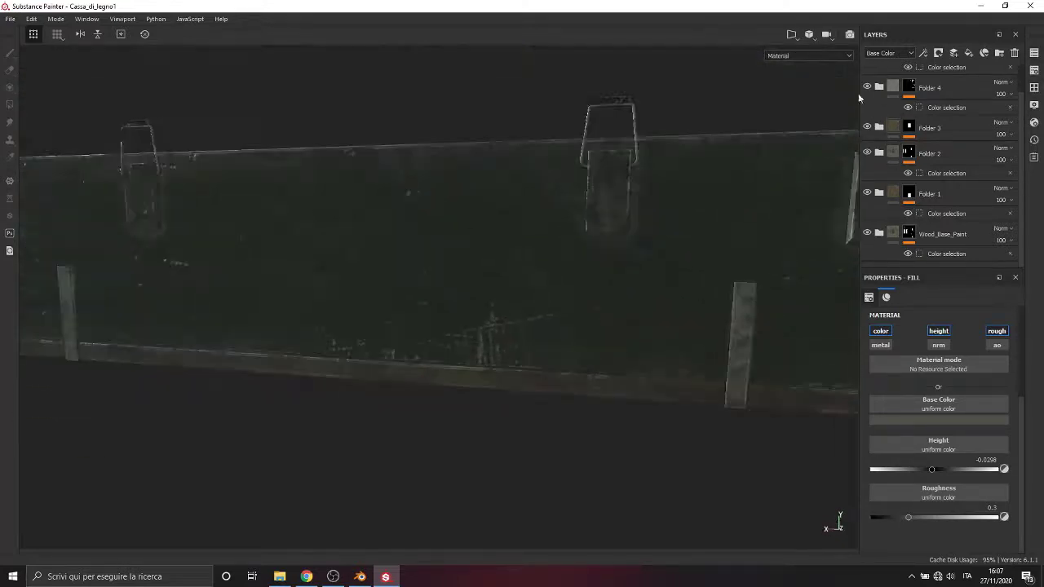
pyautogui.doubleClick(893, 237)
pyautogui.scroll(-3, 927, 234)
pyautogui.click(893, 122)
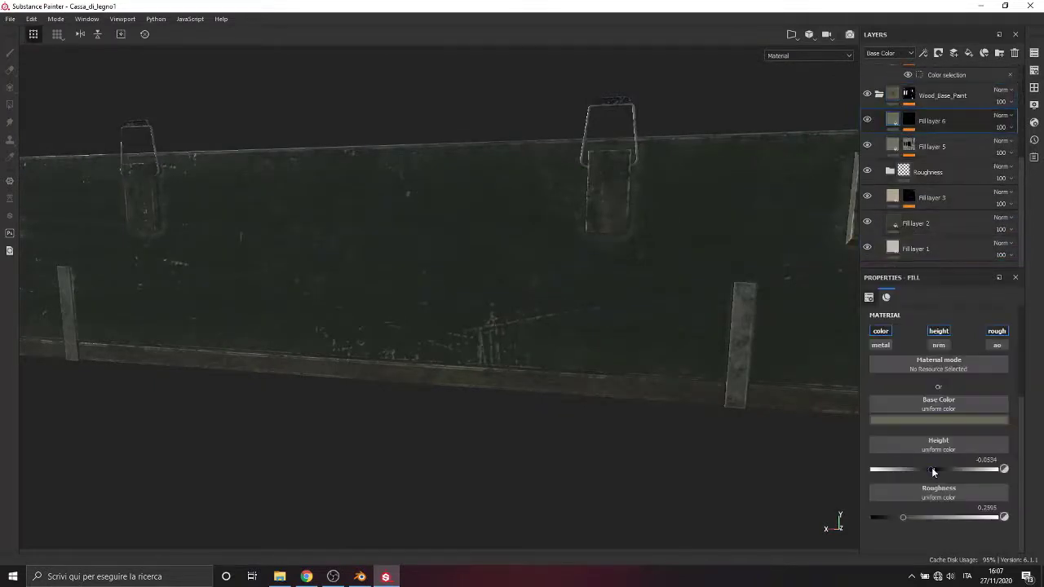
pyautogui.moveTo(932, 469); pyautogui.dragTo(933, 469)
pyautogui.keyDown('alt'); pyautogui.moveTo(458, 342); pyautogui.dragTo(551, 357); pyautogui.keyUp('alt')
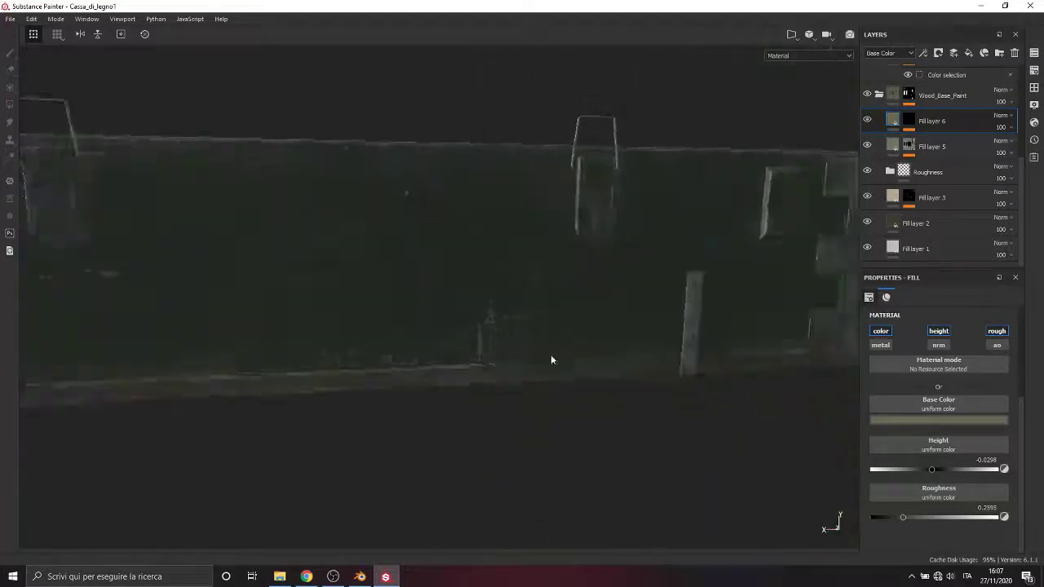
pyautogui.scroll(5, 551, 359)
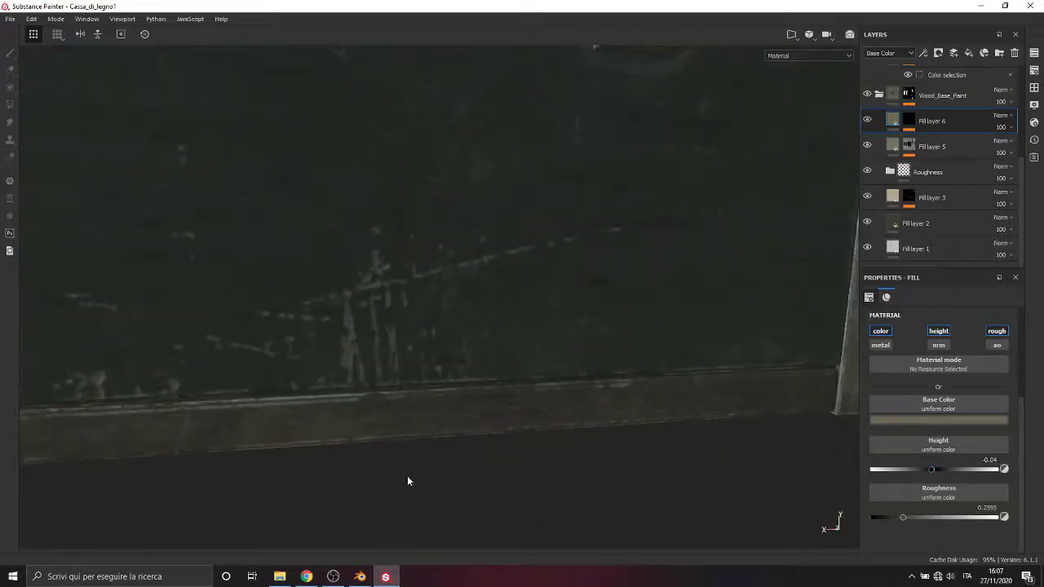
pyautogui.scroll(-5, 408, 480)
pyautogui.keyDown('alt'); pyautogui.moveTo(407, 480); pyautogui.dragTo(772, 329); pyautogui.keyUp('alt')
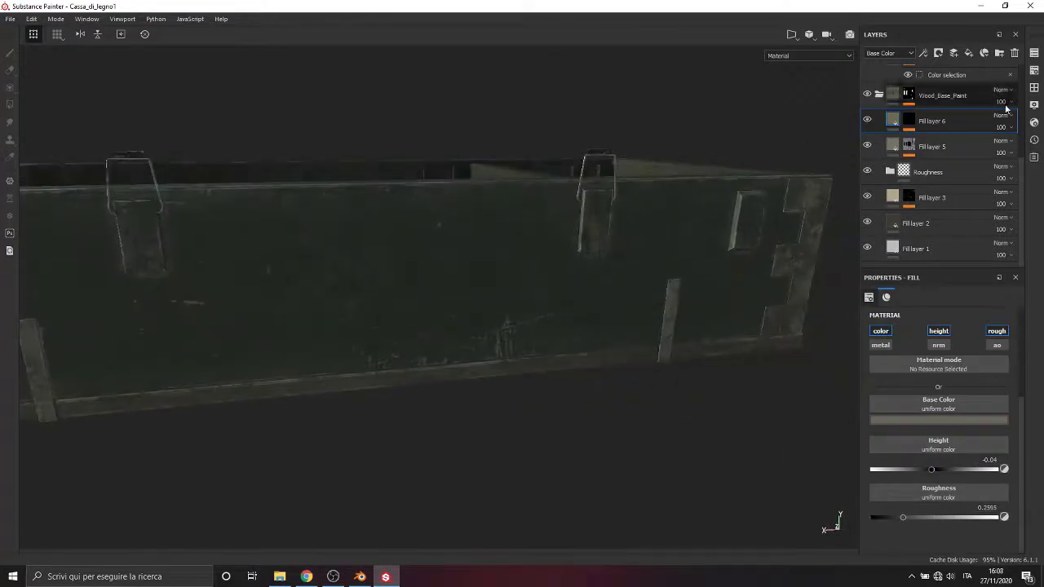
pyautogui.scroll(3, 1007, 109)
# Switch to the Interno texture set and set the height of Fill layer 7 in Wood_Inner_Paint_1 to about -0.0383.
pyautogui.click(1035, 53)
pyautogui.click(840, 115)
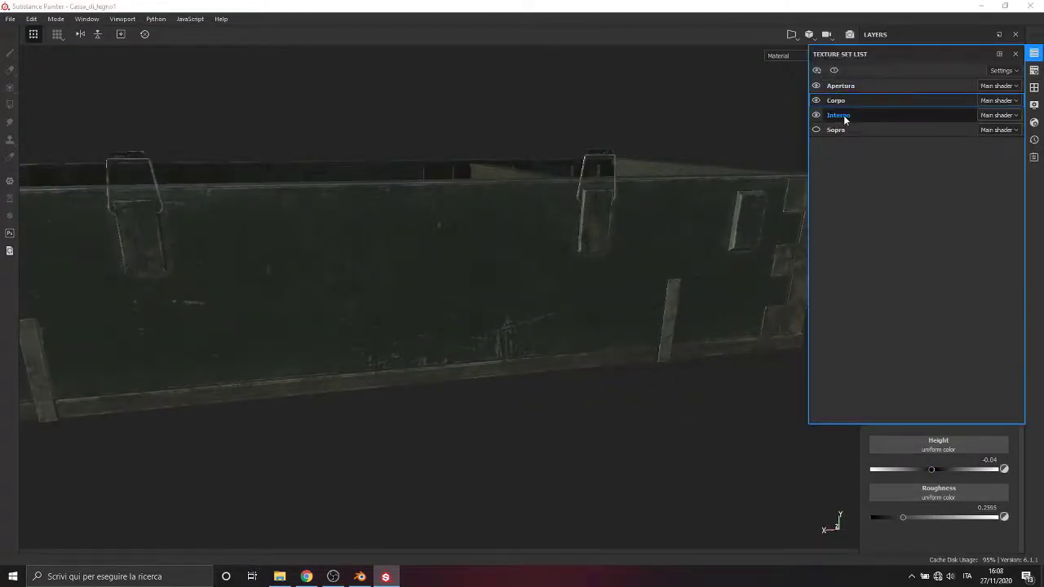
pyautogui.click(1015, 54)
pyautogui.keyDown('alt'); pyautogui.moveTo(489, 122); pyautogui.dragTo(490, 269); pyautogui.keyUp('alt')
pyautogui.scroll(3, 407, 227)
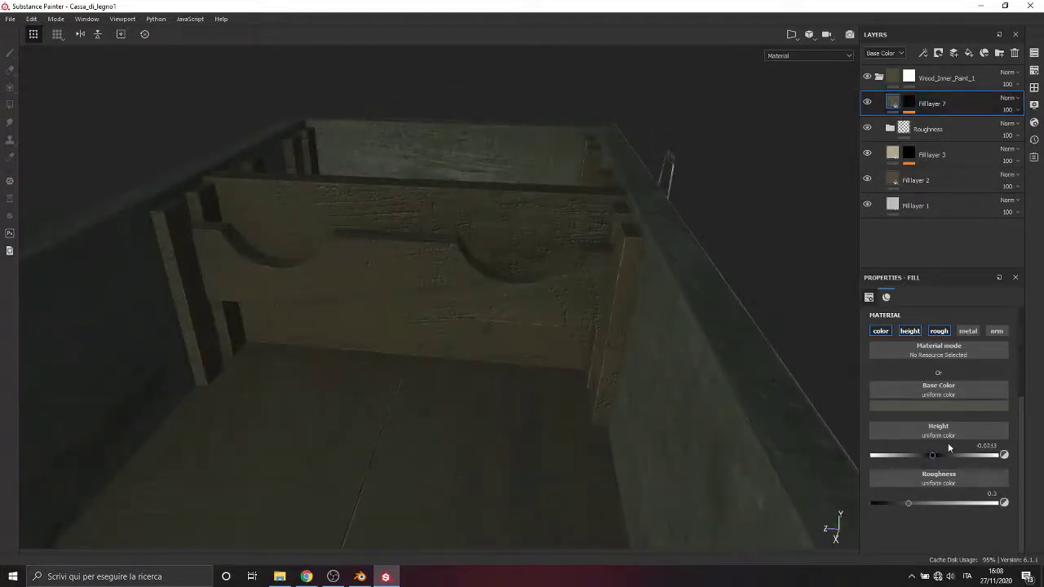
pyautogui.scroll(1, 489, 281)
pyautogui.scroll(-3, 491, 274)
pyautogui.click(867, 103)
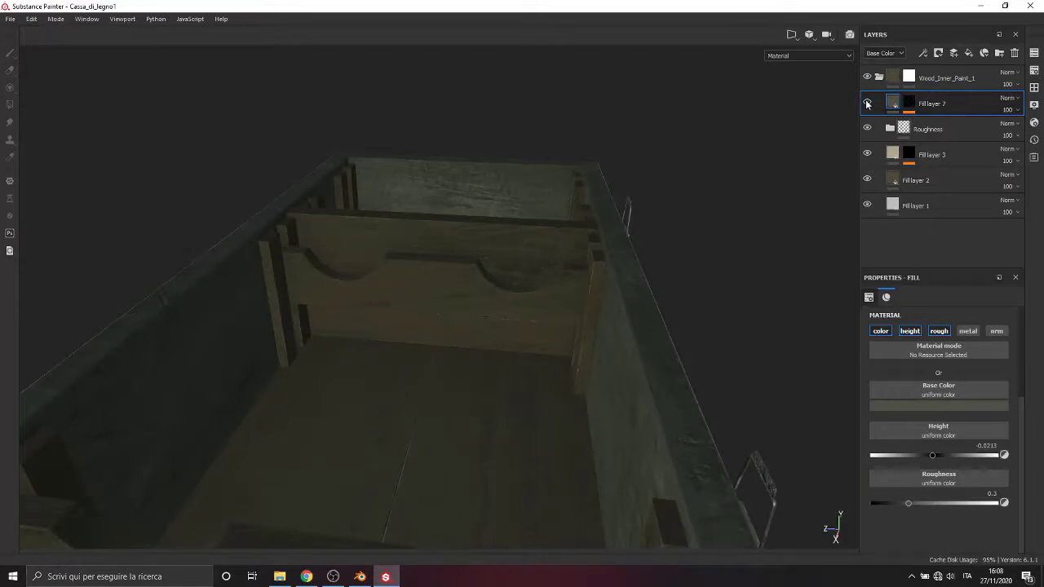
pyautogui.click(867, 103)
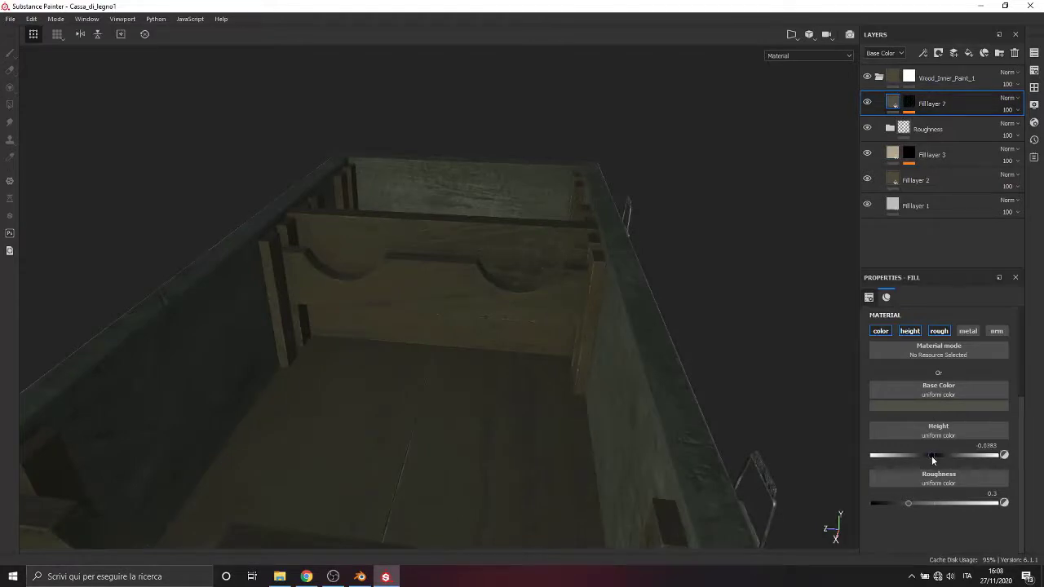
# Display the mask of Fill layer 7 and set its Grunge Paint Scratched fill to balance 0.1 and contrast 0.26.
pyautogui.click(909, 102)
pyautogui.click(944, 124)
pyautogui.click(824, 58)
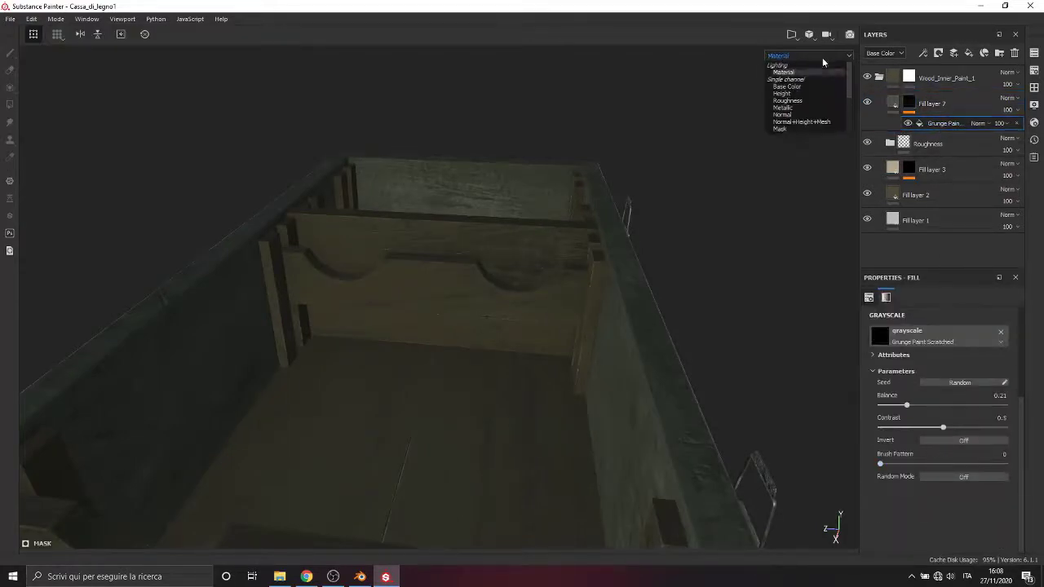
pyautogui.click(780, 129)
pyautogui.moveTo(906, 405); pyautogui.dragTo(892, 406)
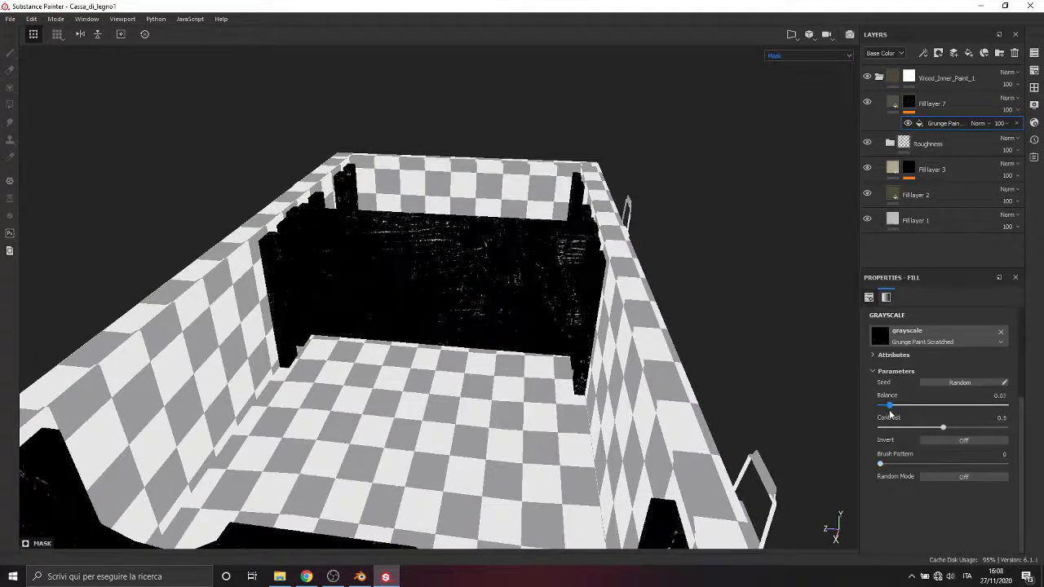
pyautogui.moveTo(942, 427)
pyautogui.mouseDown()
pyautogui.moveTo(878, 430)
pyautogui.moveTo(911, 428)
pyautogui.mouseUp()
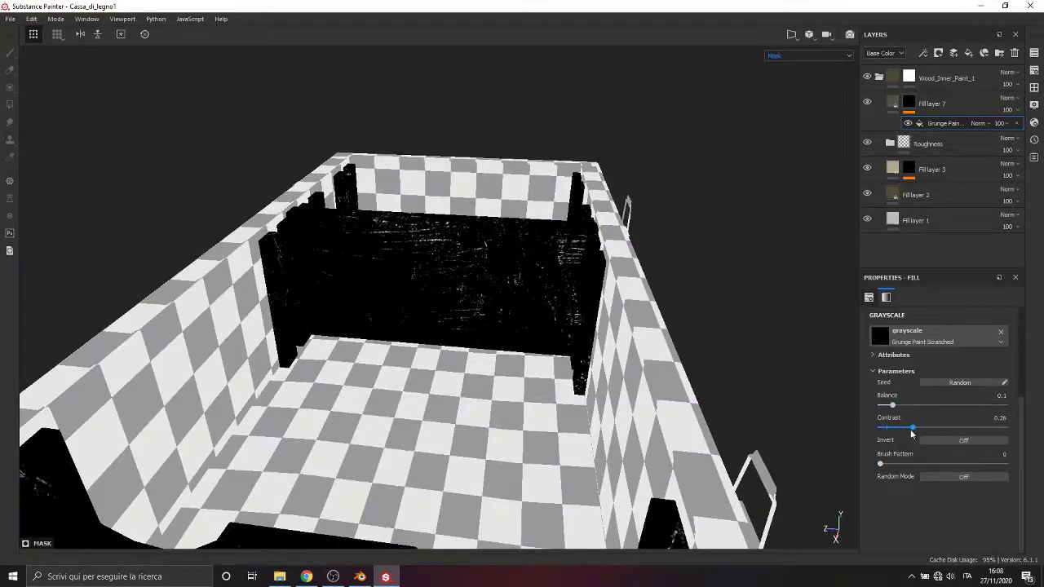
# Raise the Grunge Paint Scratched fill's brush pattern, and set its balance to 0.12 and UV scale to 8.94.
pyautogui.moveTo(880, 464); pyautogui.dragTo(916, 464)
pyautogui.moveTo(892, 405); pyautogui.dragTo(895, 406)
pyautogui.scroll(3, 945, 377)
pyautogui.moveTo(930, 354); pyautogui.dragTo(932, 357)
pyautogui.scroll(-5, 566, 380)
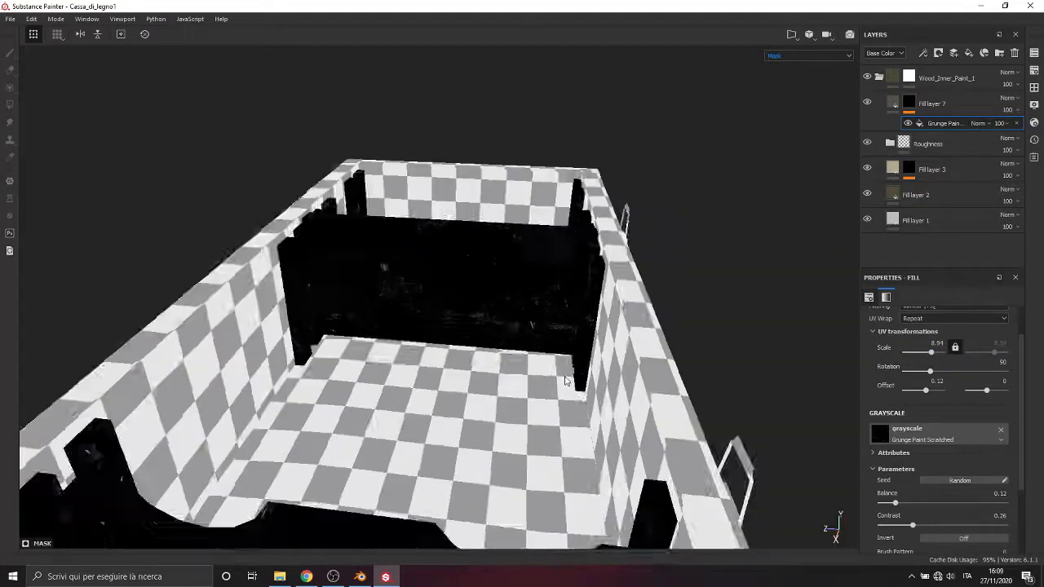
pyautogui.keyDown('alt'); pyautogui.moveTo(566, 380); pyautogui.dragTo(498, 376); pyautogui.keyUp('alt')
pyautogui.scroll(5, 553, 370)
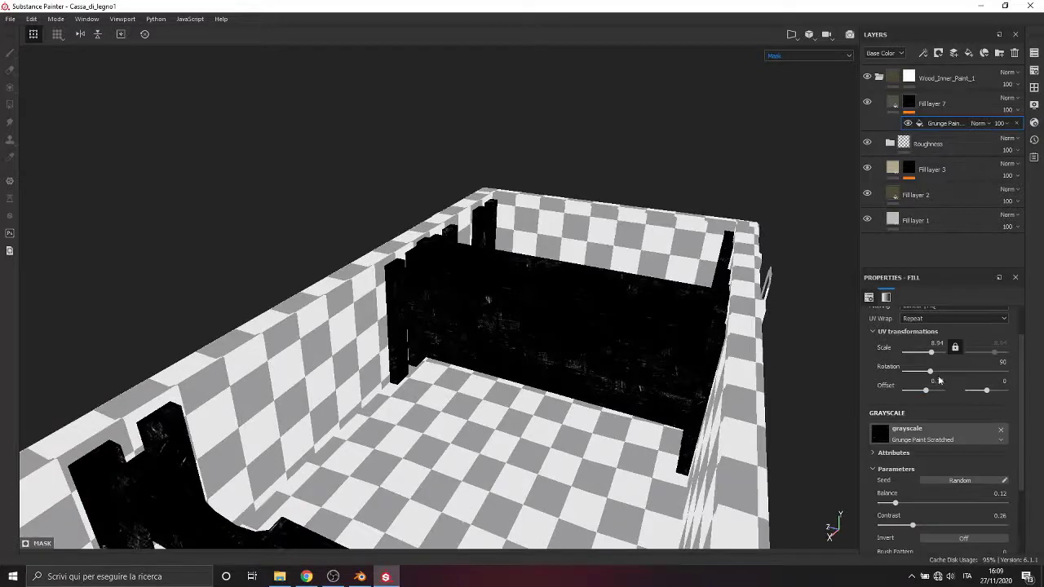
# Lower the Grunge Paint Scratched fill's UV scale, and set its balance to 0.1 and contrast to 0.7.
pyautogui.scroll(-2, 931, 400)
pyautogui.moveTo(895, 438); pyautogui.dragTo(897, 438)
pyautogui.scroll(2, 928, 358)
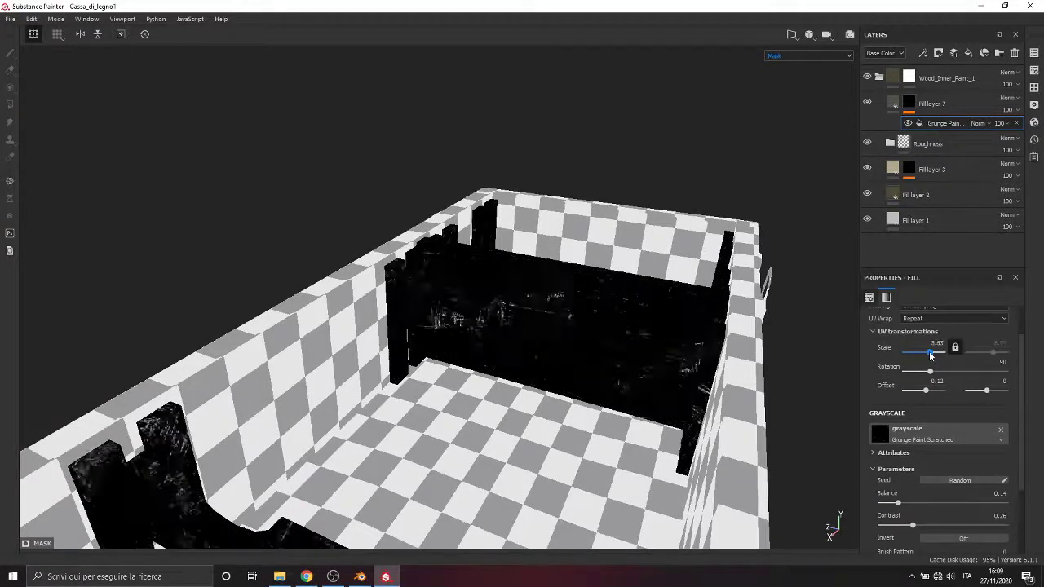
pyautogui.scroll(-2, 909, 400)
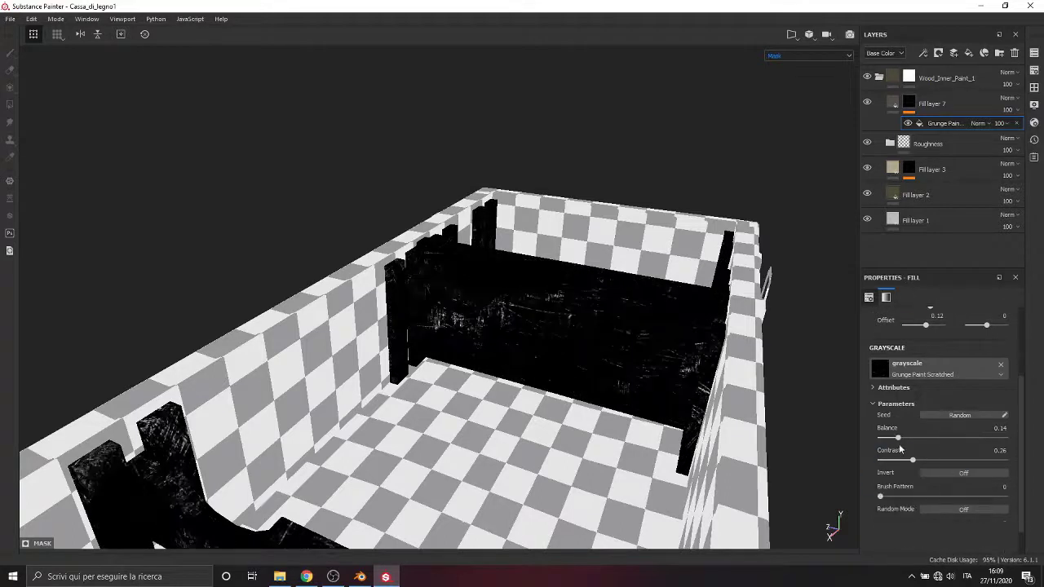
pyautogui.moveTo(897, 438); pyautogui.dragTo(968, 460)
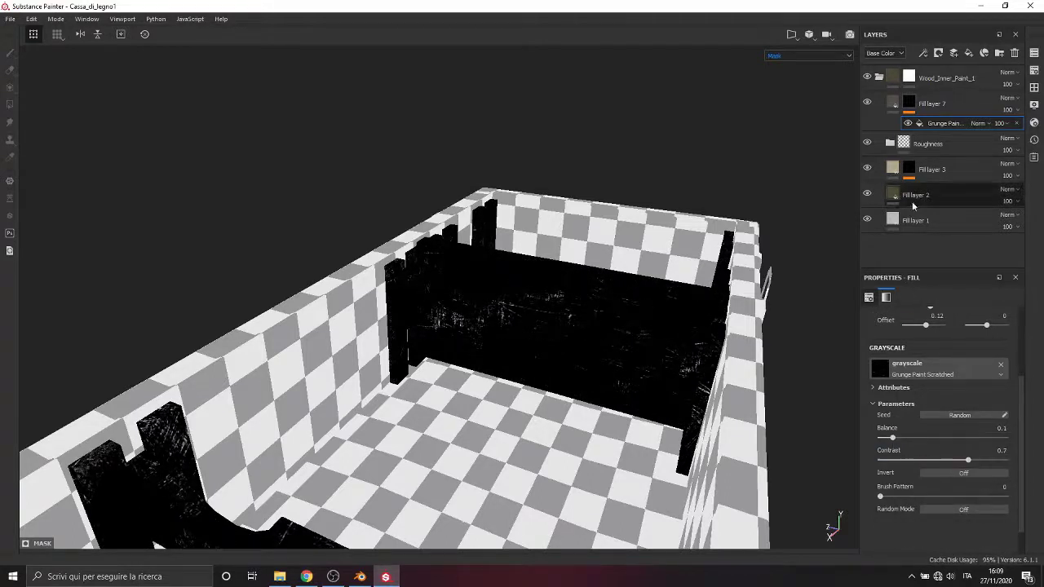
# Return the viewport to the material display and set the height of Fill layer 7 to about -0.0298.
pyautogui.click(816, 57)
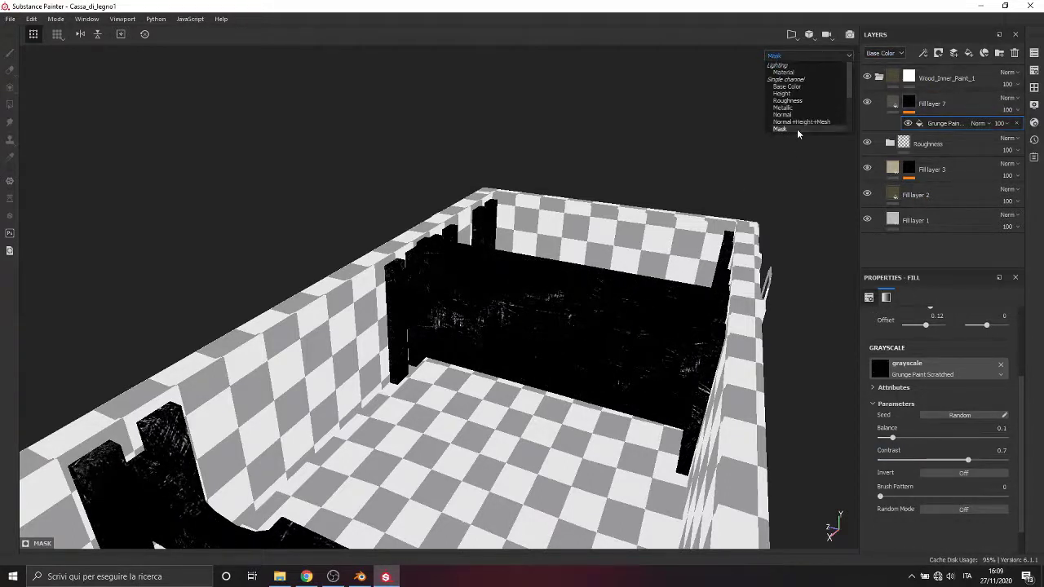
pyautogui.click(796, 133)
pyautogui.click(813, 56)
pyautogui.click(787, 72)
pyautogui.scroll(3, 699, 330)
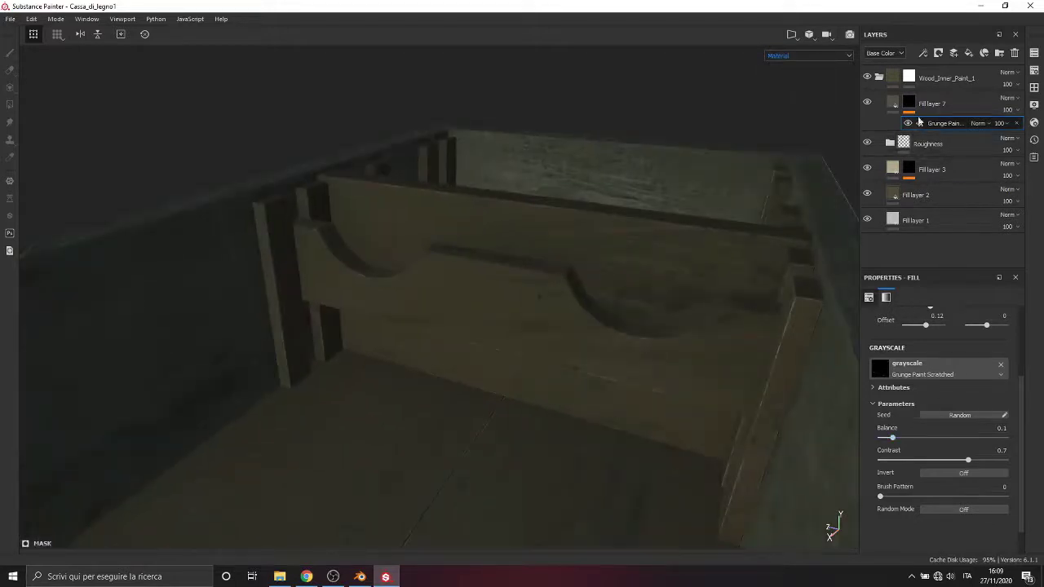
pyautogui.click(895, 104)
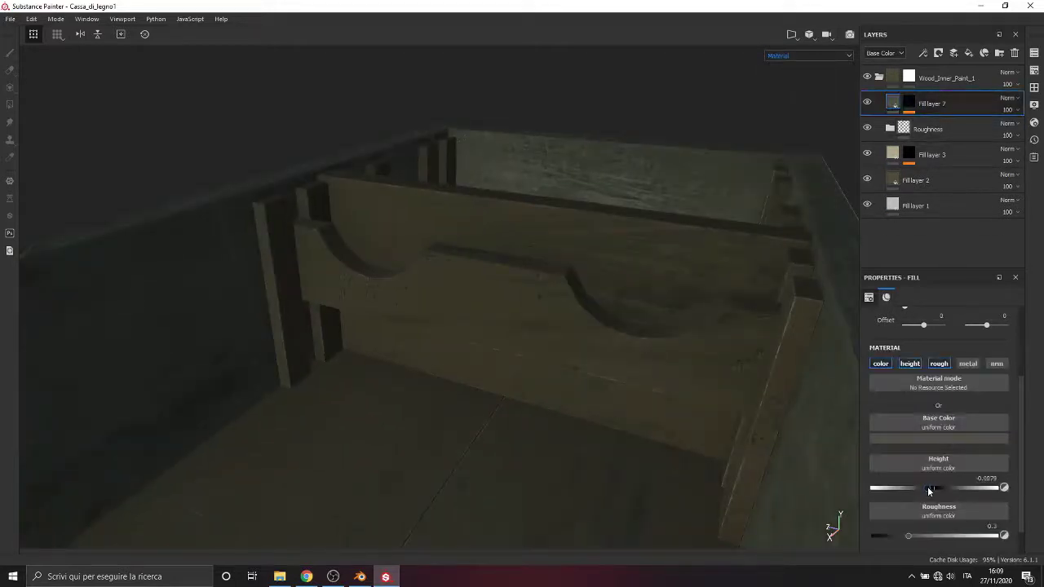
pyautogui.moveTo(929, 488); pyautogui.dragTo(931, 488)
pyautogui.click(922, 439)
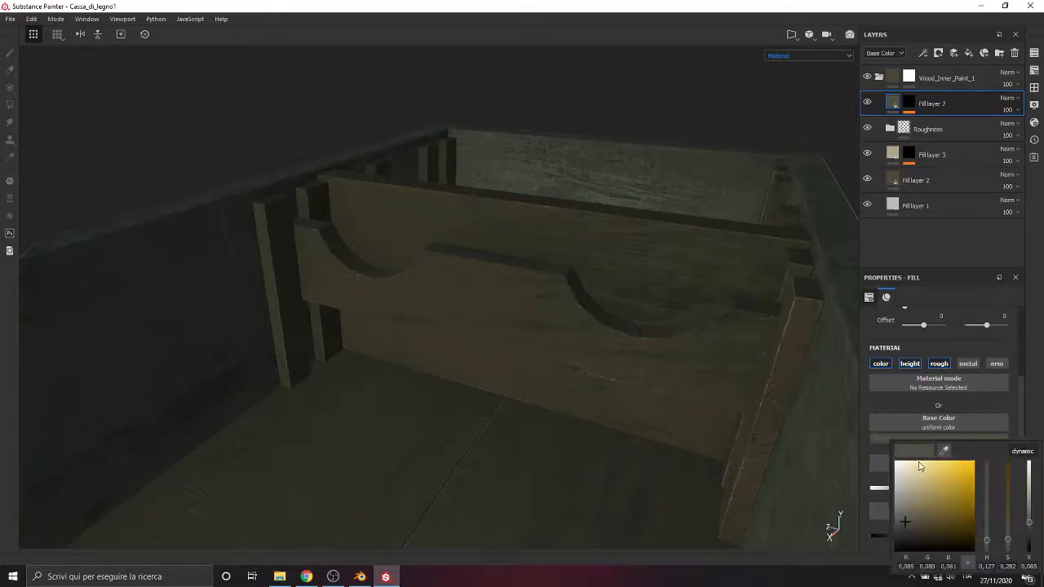
pyautogui.moveTo(911, 500)
pyautogui.mouseDown()
pyautogui.moveTo(921, 490)
pyautogui.moveTo(918, 516)
pyautogui.moveTo(922, 498)
pyautogui.mouseUp()
pyautogui.hotkey('ctrl', 'z')
# Change the base color of Fill layer 2 to a lighter, muted tan brown.
pyautogui.click(917, 181)
pyautogui.click(910, 439)
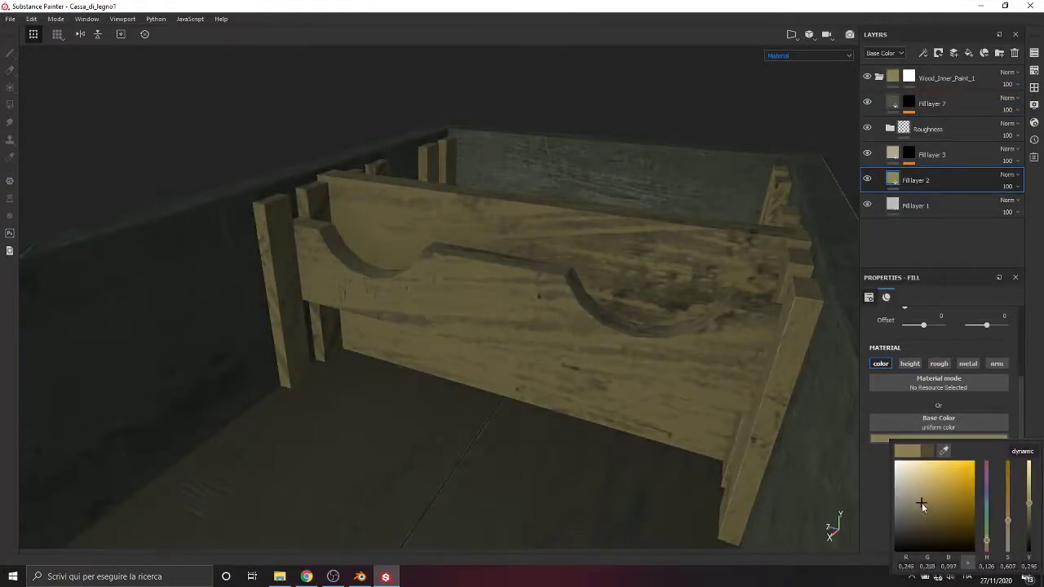
pyautogui.moveTo(921, 507); pyautogui.dragTo(919, 512)
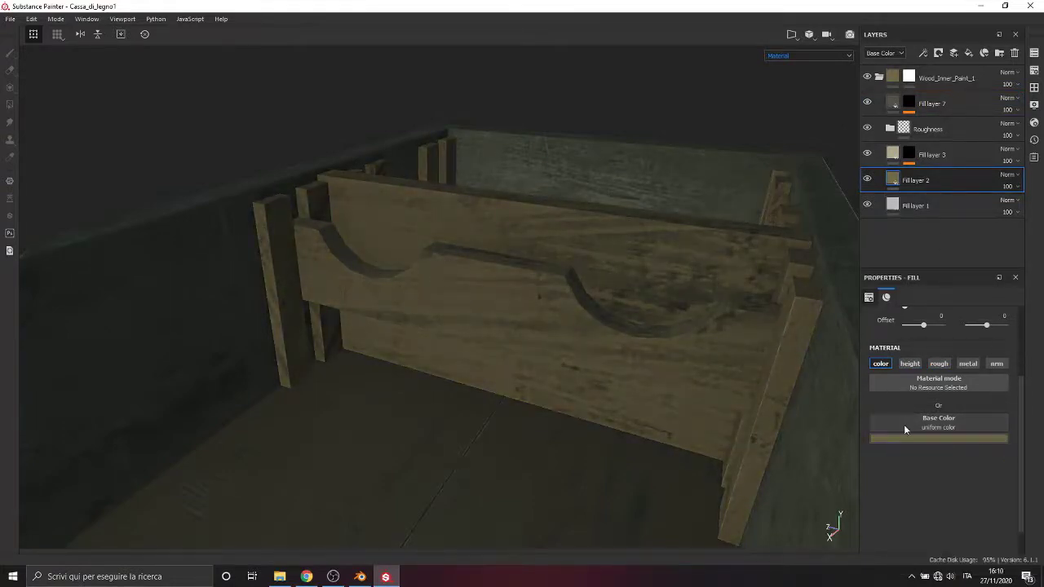
# Set the base color of Fill layer 3 to black.
pyautogui.click(930, 155)
pyautogui.click(944, 441)
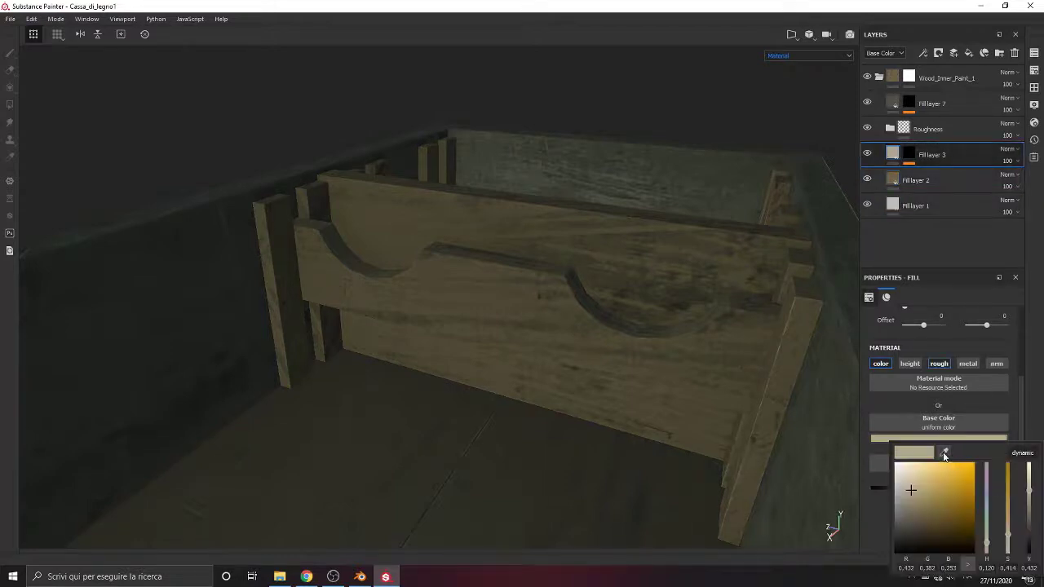
pyautogui.click(944, 453)
pyautogui.moveTo(912, 522); pyautogui.dragTo(875, 574)
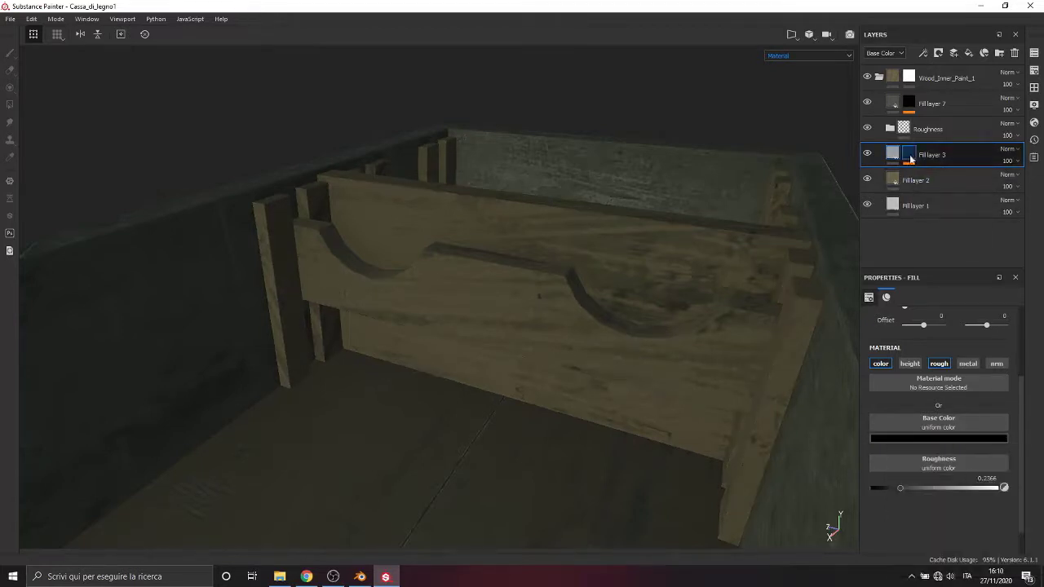
# Expand the Roughness folder and recolor Fill layer 4 with a tan sampled from Fill layer 2, slightly adjusted.
pyautogui.click(890, 128)
pyautogui.click(904, 155)
pyautogui.click(950, 439)
pyautogui.click(944, 451)
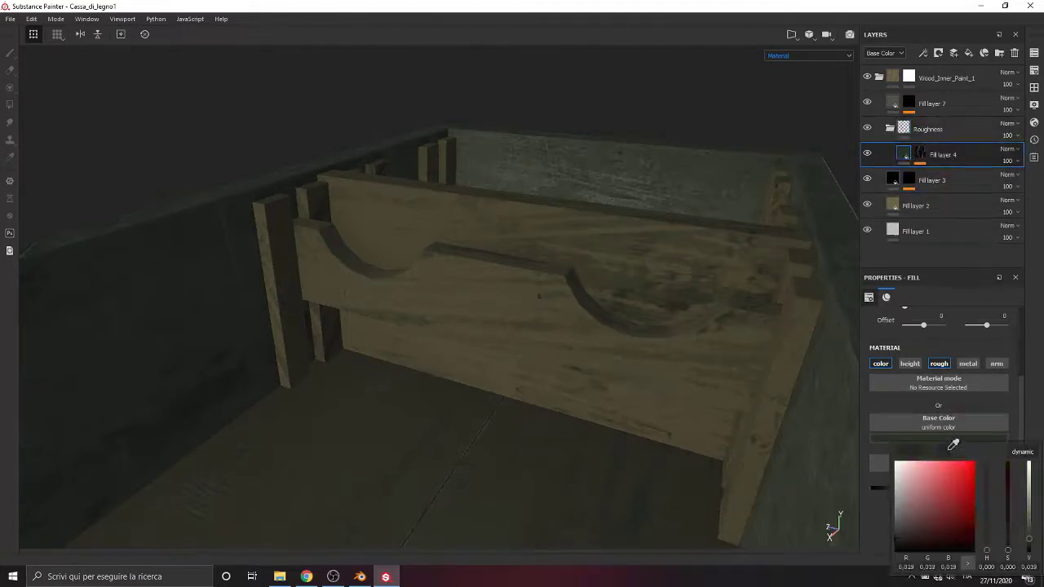
pyautogui.click(893, 204)
pyautogui.moveTo(917, 513)
pyautogui.mouseDown()
pyautogui.moveTo(887, 538)
pyautogui.moveTo(874, 522)
pyautogui.moveTo(934, 502)
pyautogui.moveTo(914, 509)
pyautogui.mouseUp()
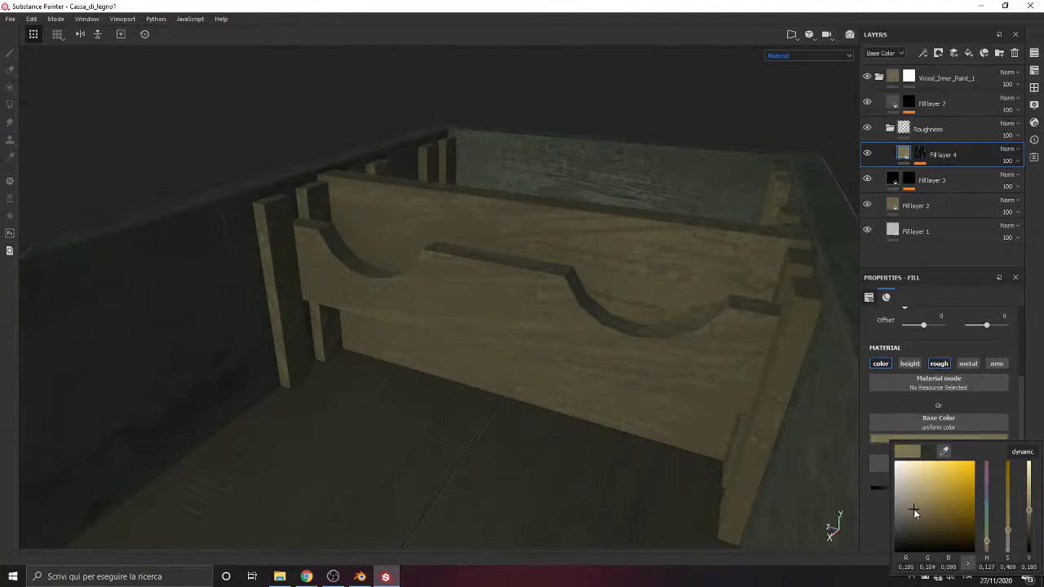
pyautogui.click(1034, 384)
# Add a Grunge Concrete Old fill above the existing grunge in Fill layer 4's mask, blended with Multiply.
pyautogui.click(919, 158)
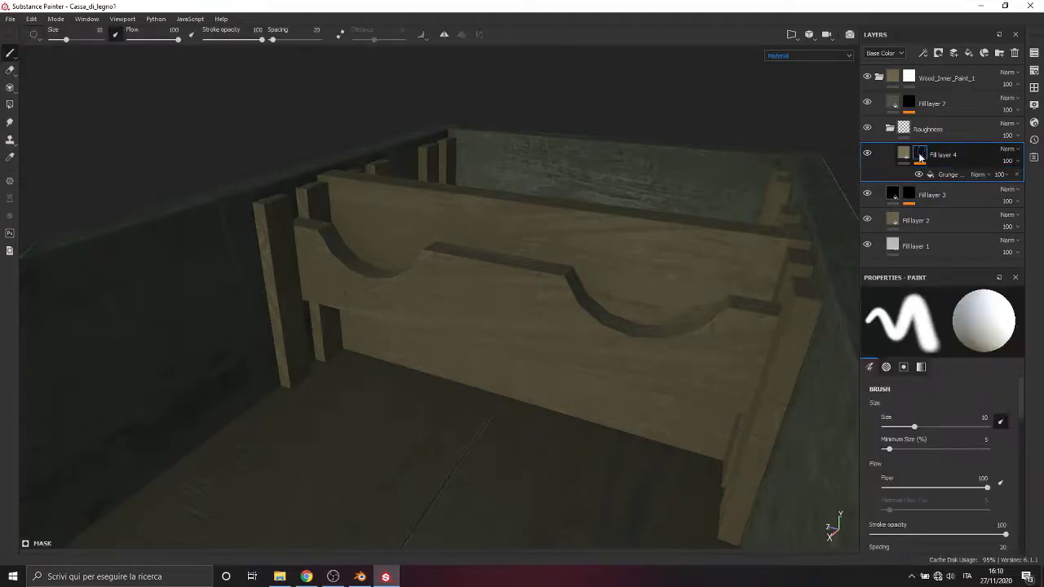
pyautogui.click(944, 176)
pyautogui.click(923, 52)
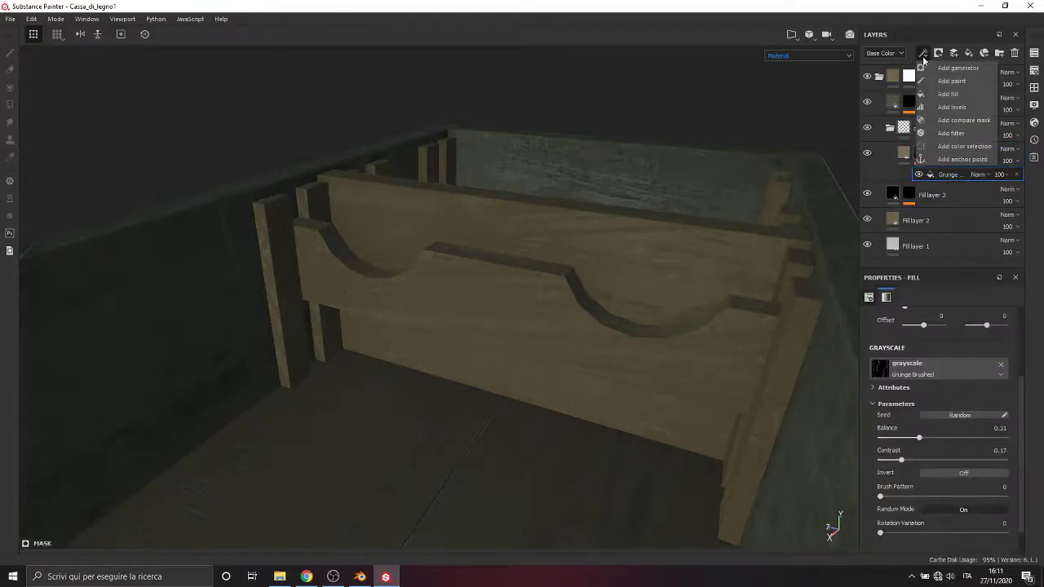
pyautogui.click(946, 97)
pyautogui.click(946, 370)
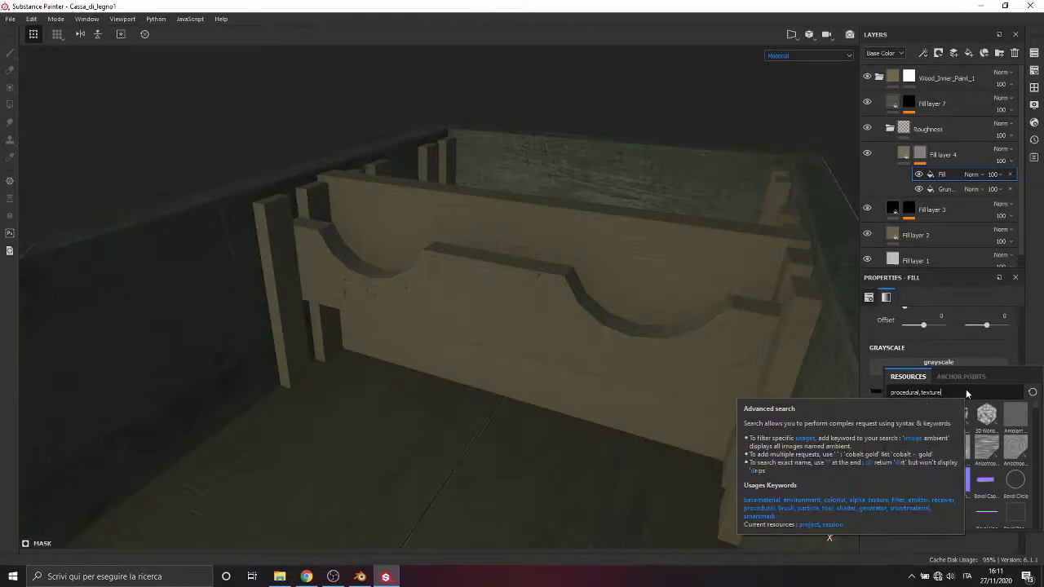
pyautogui.write('grunge w')
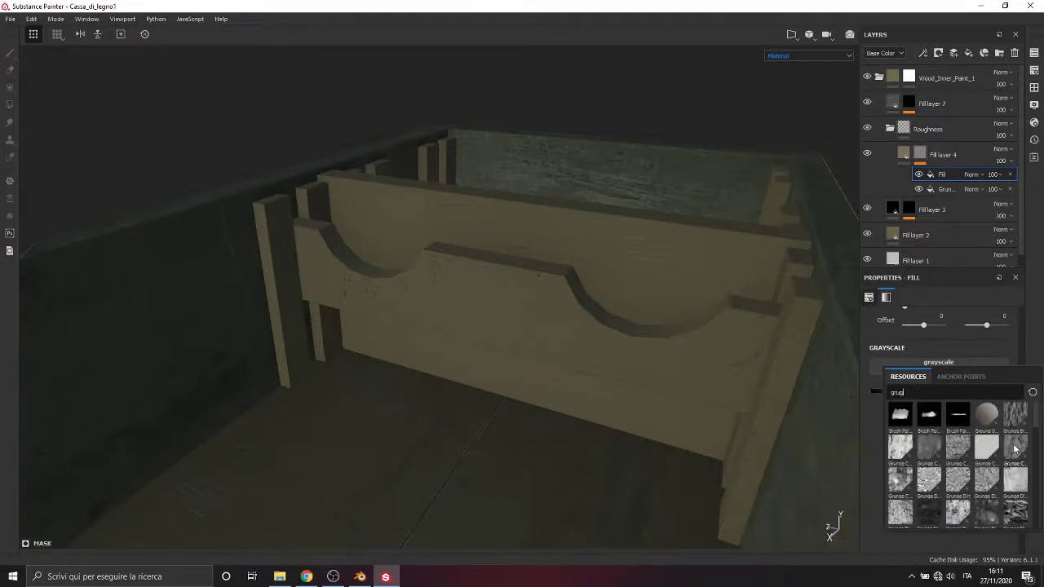
pyautogui.click(1015, 423)
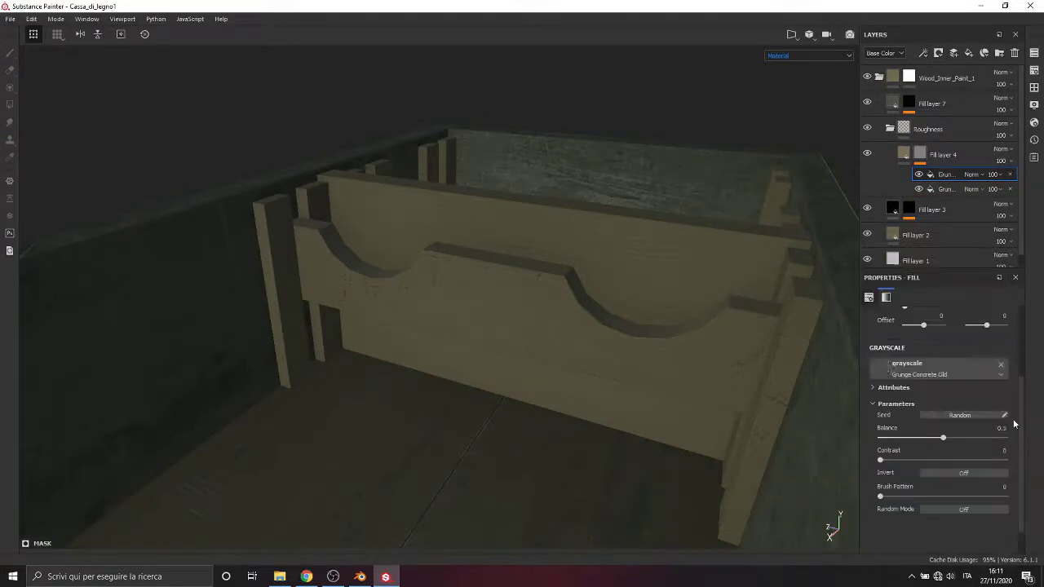
pyautogui.click(974, 175)
pyautogui.click(993, 224)
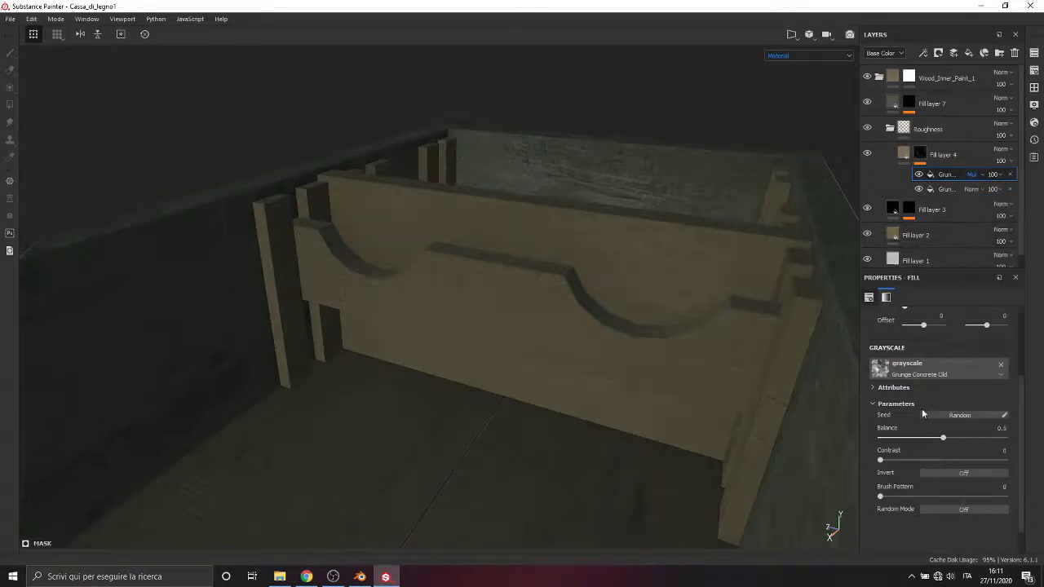
# Display the mask of Fill layer 4 and set its Grunge Brushed fill's UV scale to about 3.3.
pyautogui.click(806, 56)
pyautogui.click(780, 98)
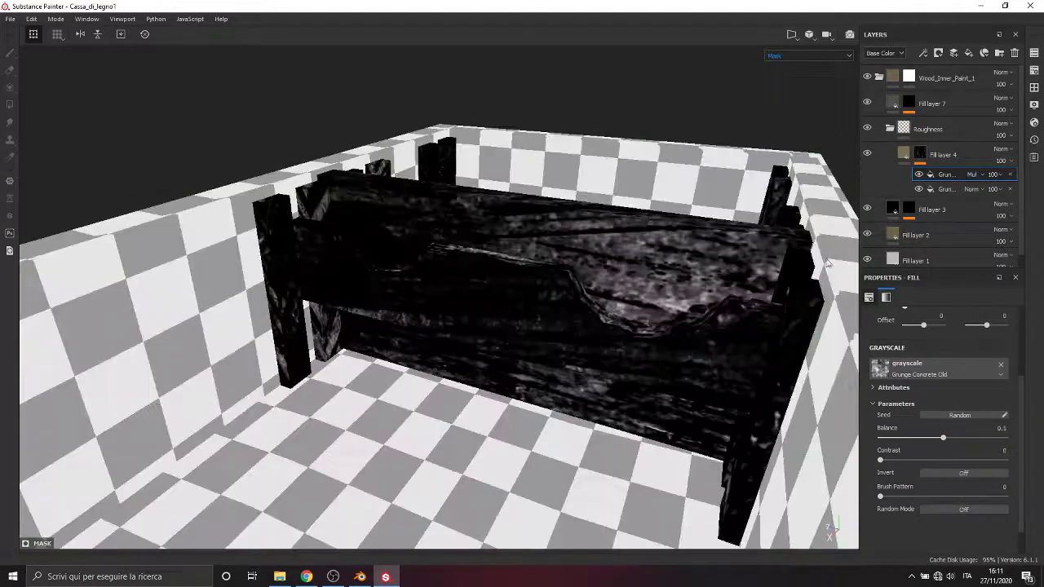
pyautogui.scroll(1, 938, 391)
pyautogui.click(946, 188)
pyautogui.moveTo(926, 395); pyautogui.dragTo(929, 397)
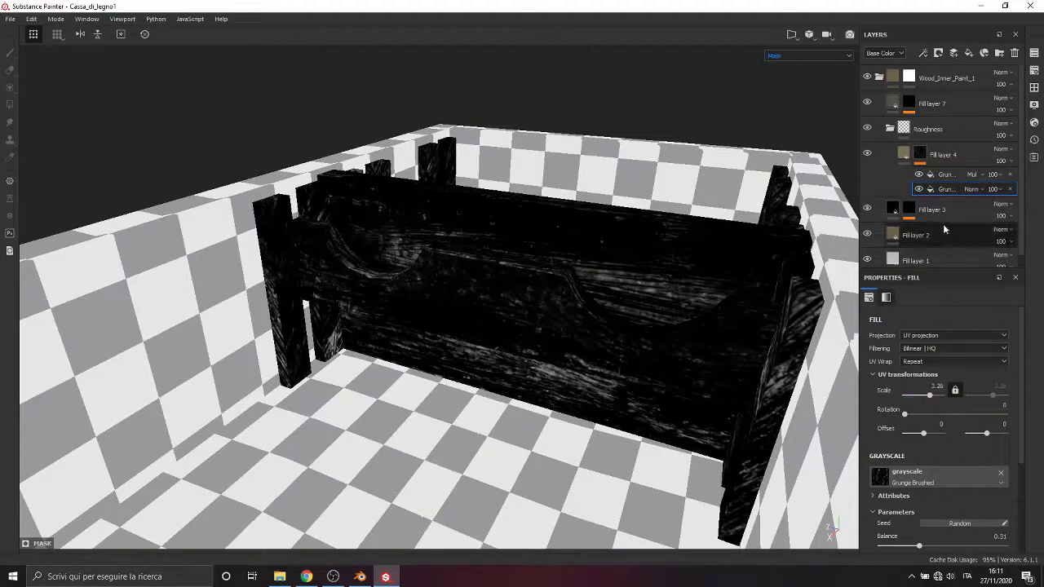
# Set the Grunge Concrete Old fill's UV scale to about 57, and the Grunge Brushed fill's balance to 0.25 and contrast to 0.
pyautogui.click(946, 173)
pyautogui.moveTo(930, 396); pyautogui.dragTo(936, 393)
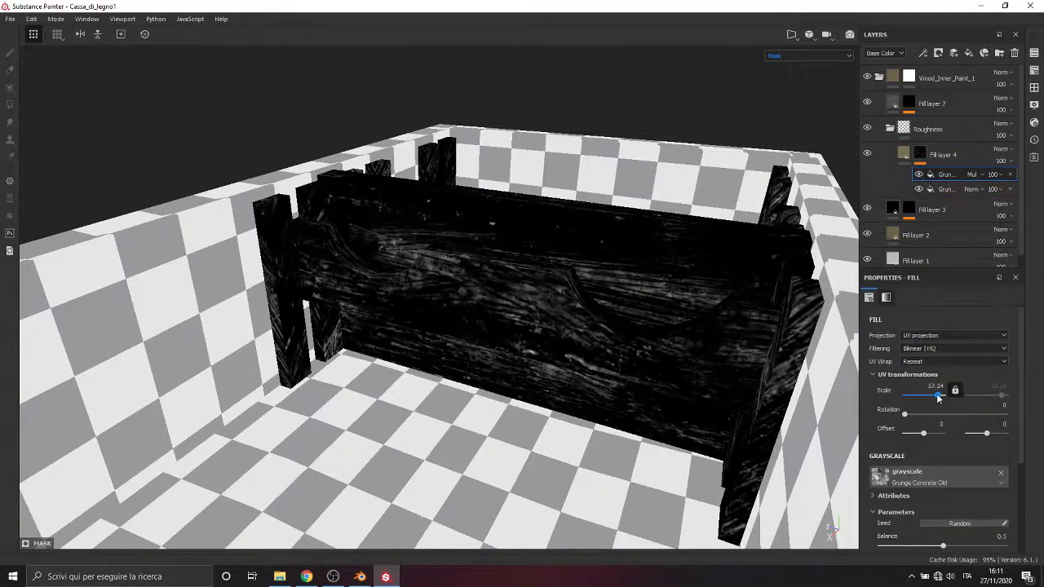
pyautogui.click(943, 190)
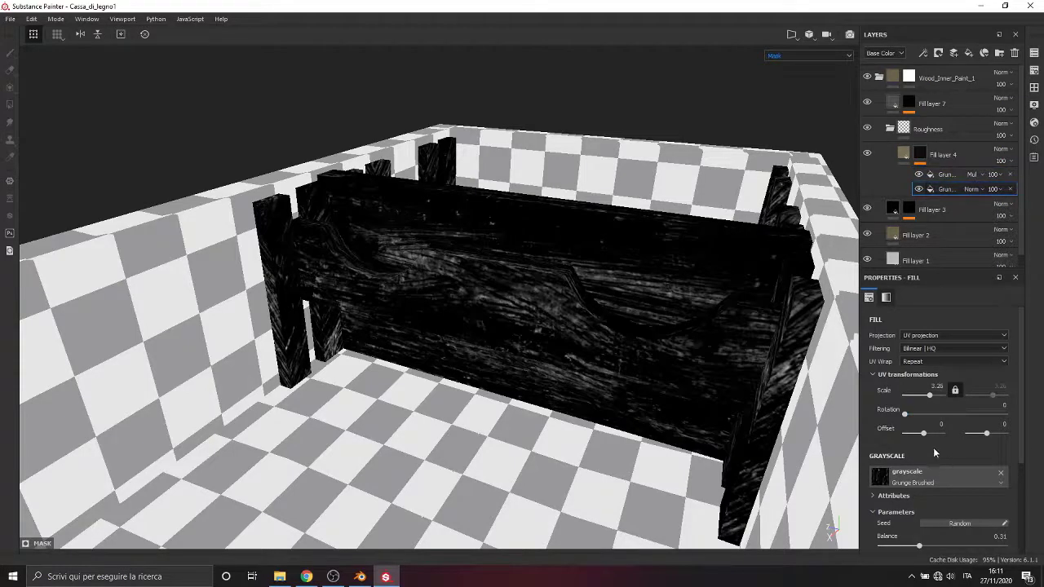
pyautogui.scroll(-3, 935, 452)
pyautogui.moveTo(919, 448); pyautogui.dragTo(865, 480)
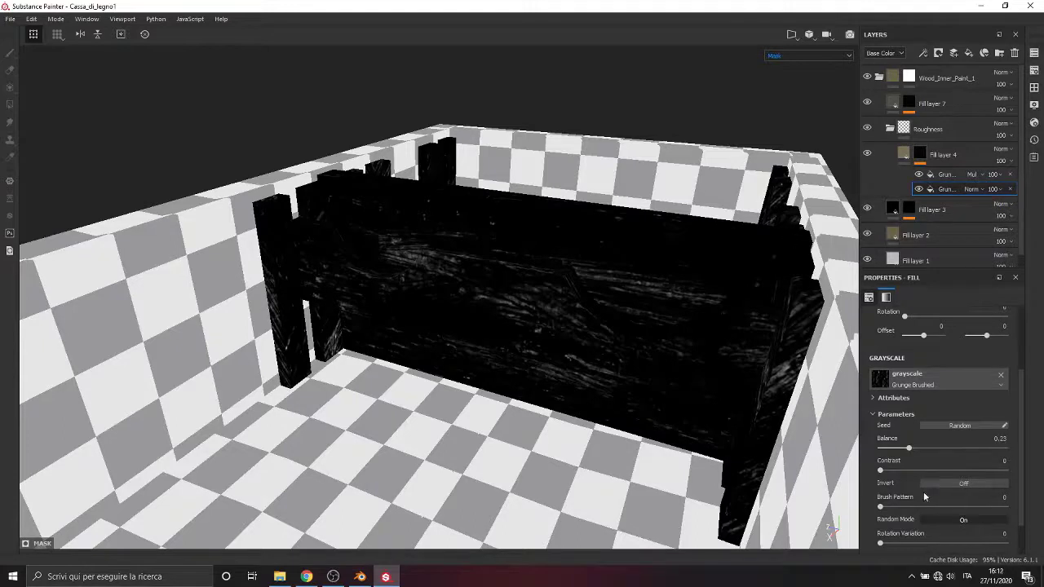
# Return to the material display and set the base color of Fill layer 4 to black.
pyautogui.press('m')
pyautogui.click(905, 154)
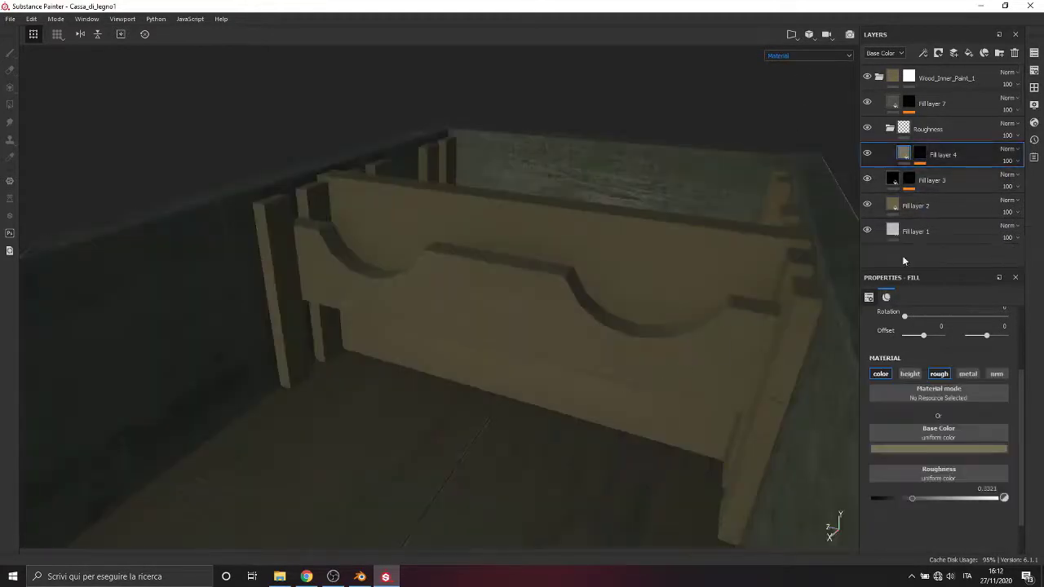
pyautogui.click(927, 449)
pyautogui.moveTo(926, 496); pyautogui.dragTo(879, 564)
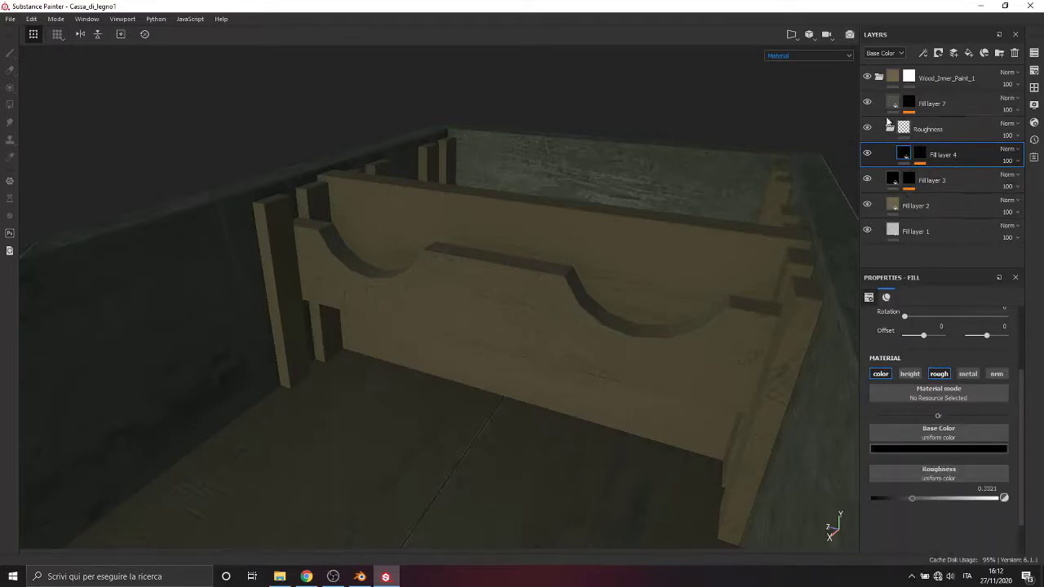
# Change the base color of Fill layer 7 to a dark neutral grey.
pyautogui.click(894, 104)
pyautogui.click(905, 450)
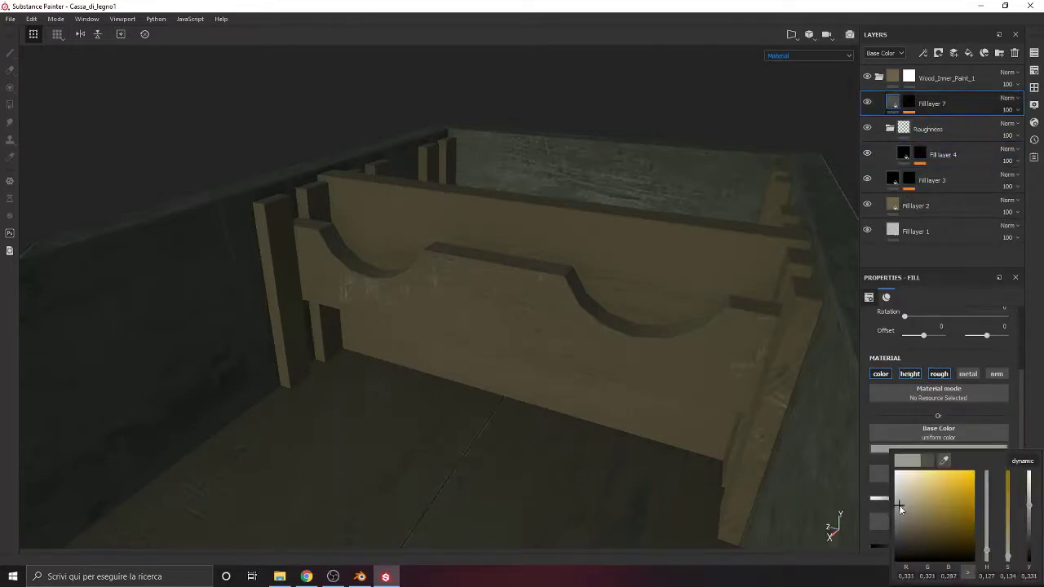
pyautogui.moveTo(898, 505); pyautogui.dragTo(899, 527)
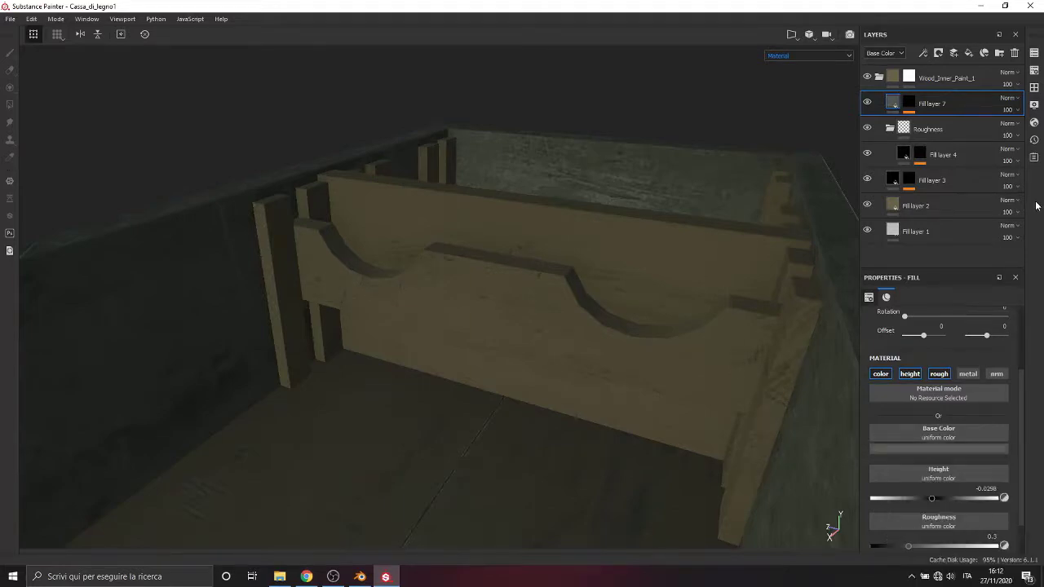
# Collapse the Roughness folder and add a fill layer with a black mask above Fill layer 7.
pyautogui.keyDown('alt'); pyautogui.moveTo(653, 326); pyautogui.dragTo(530, 292); pyautogui.keyUp('alt')
pyautogui.keyDown('alt'); pyautogui.moveTo(531, 291); pyautogui.dragTo(324, 314, button='right'); pyautogui.keyUp('alt')
pyautogui.keyDown('alt'); pyautogui.moveTo(325, 315); pyautogui.dragTo(363, 382); pyautogui.keyUp('alt')
pyautogui.scroll(5, 524, 296)
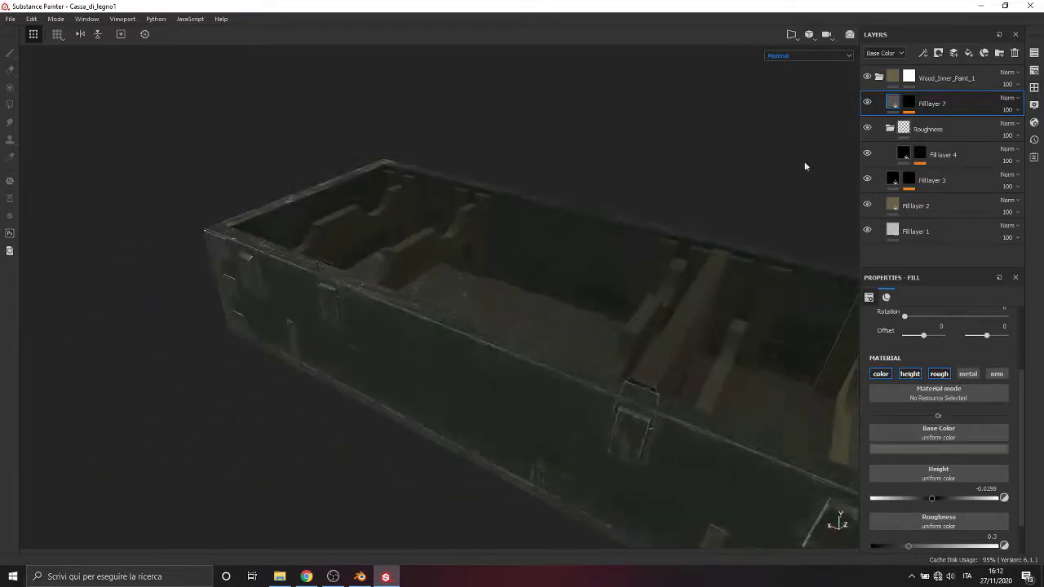
pyautogui.click(889, 126)
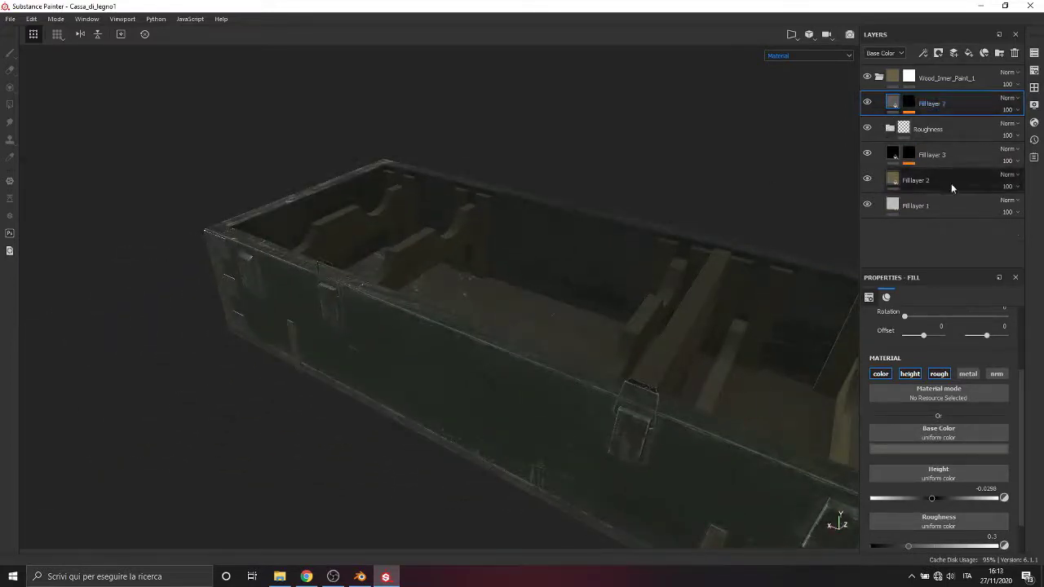
pyautogui.click(967, 53)
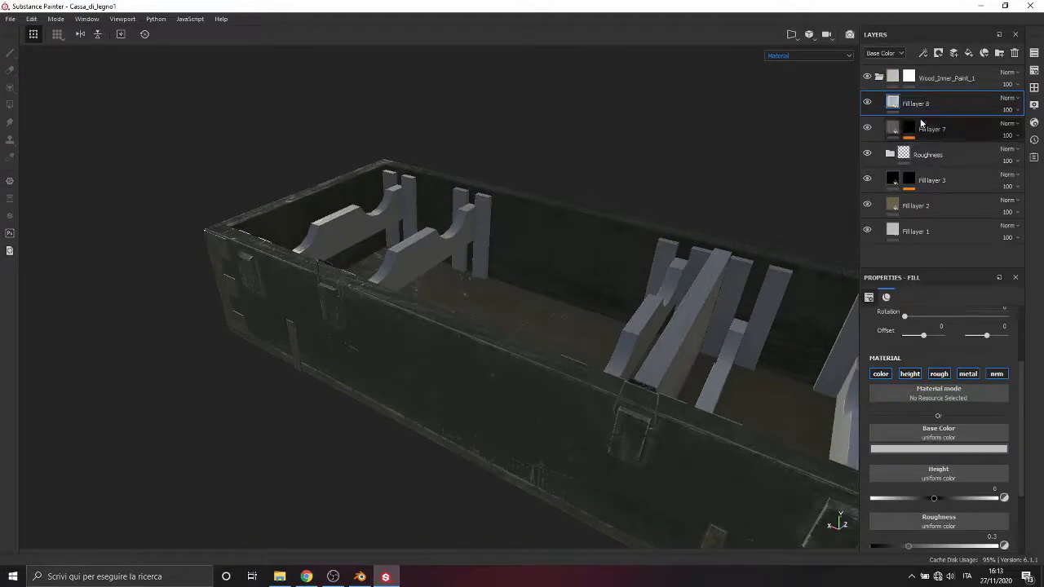
pyautogui.click(922, 53)
pyautogui.rightClick(895, 104)
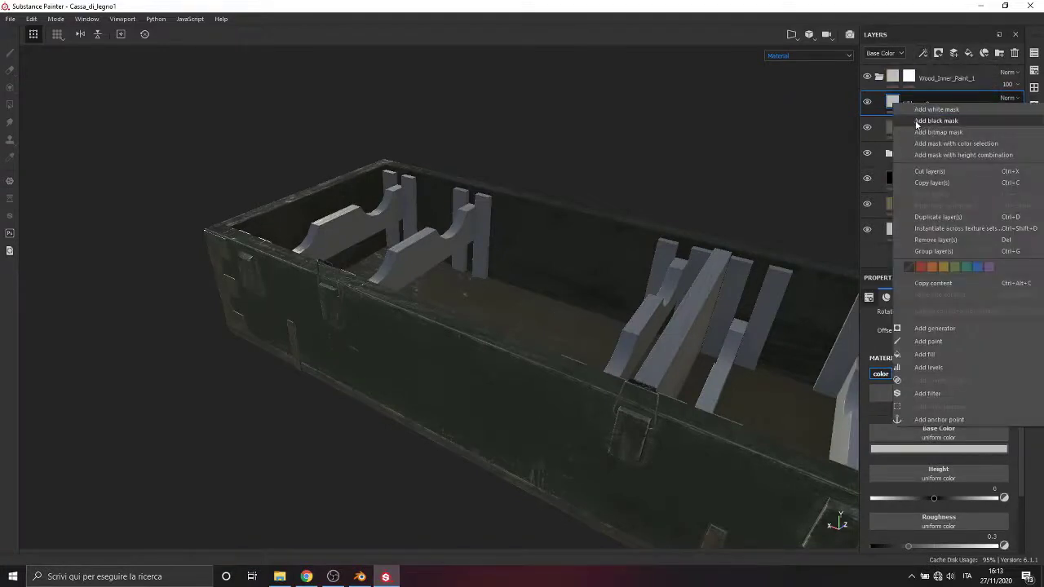
pyautogui.click(916, 121)
pyautogui.rightClick(910, 103)
# Add a Metal Edge Wear generator to the mask of Fill layer 8 and display that mask on the inner dividers.
pyautogui.click(921, 55)
pyautogui.click(954, 67)
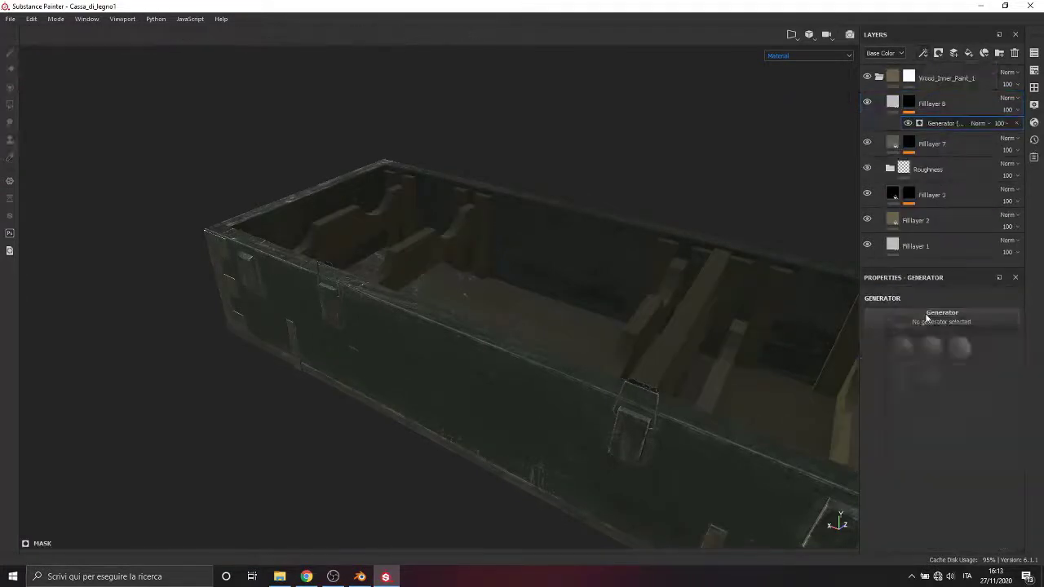
pyautogui.click(942, 313)
pyautogui.click(956, 414)
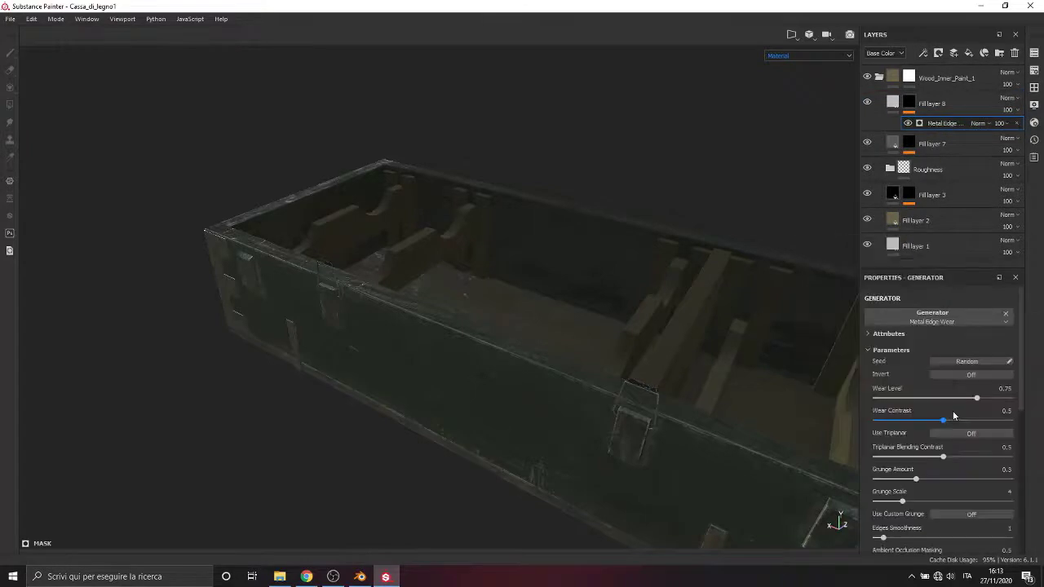
pyautogui.click(806, 56)
pyautogui.click(806, 128)
pyautogui.keyDown('alt'); pyautogui.moveTo(587, 237); pyautogui.dragTo(711, 311); pyautogui.keyUp('alt')
pyautogui.keyDown('alt'); pyautogui.moveTo(710, 312); pyautogui.dragTo(702, 424, button='middle'); pyautogui.keyUp('alt')
pyautogui.scroll(4, 571, 351)
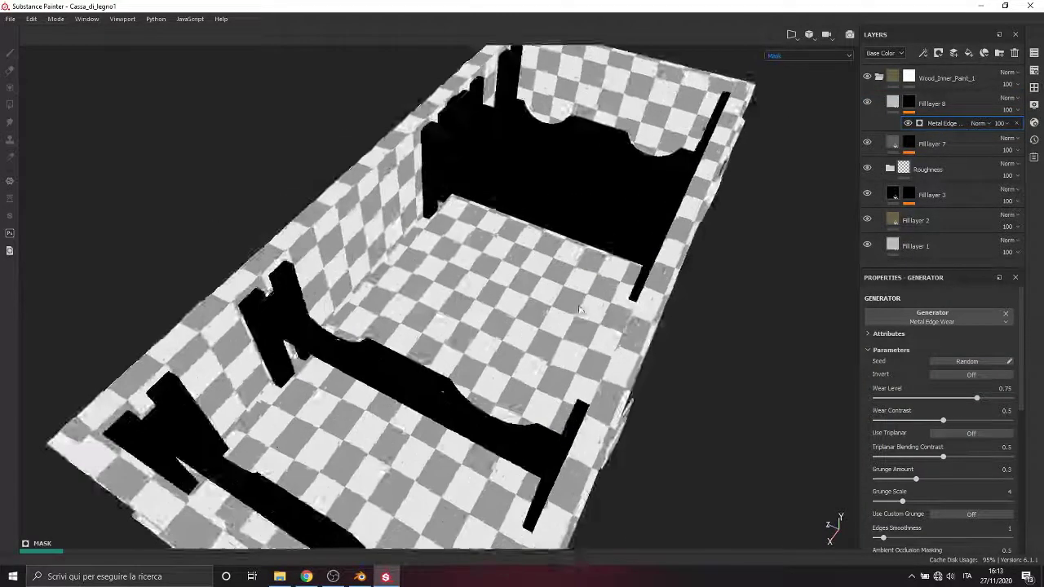
# Set Fill layer 8's Metal Edge Wear to wear level 0.94, wear contrast 0.73, grunge amount 0.17 and edges smoothness 2.01.
pyautogui.keyDown('alt'); pyautogui.moveTo(489, 322); pyautogui.dragTo(439, 332); pyautogui.keyUp('alt')
pyautogui.scroll(4, 312, 310)
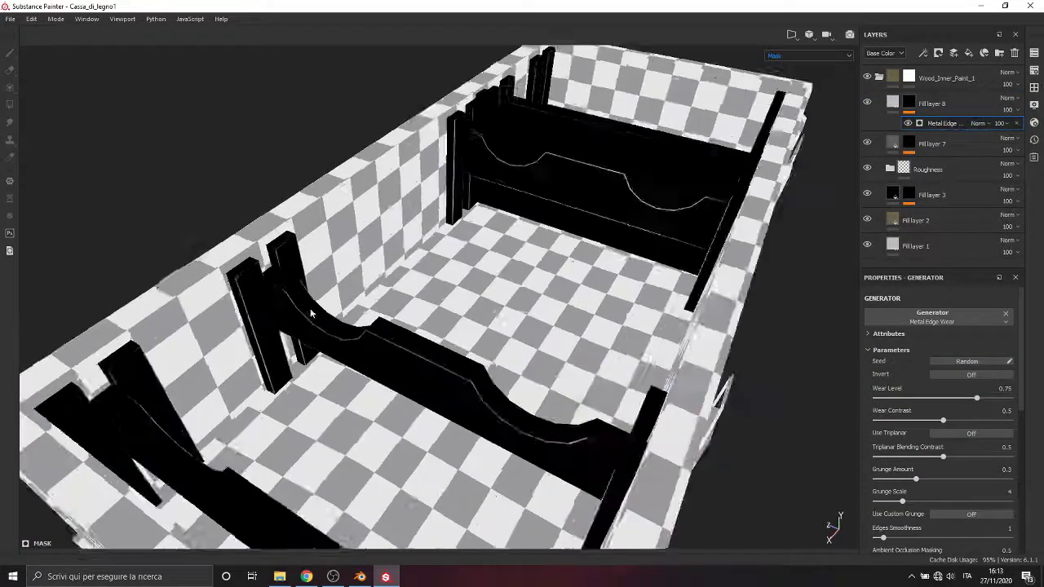
pyautogui.moveTo(978, 400); pyautogui.dragTo(1002, 399)
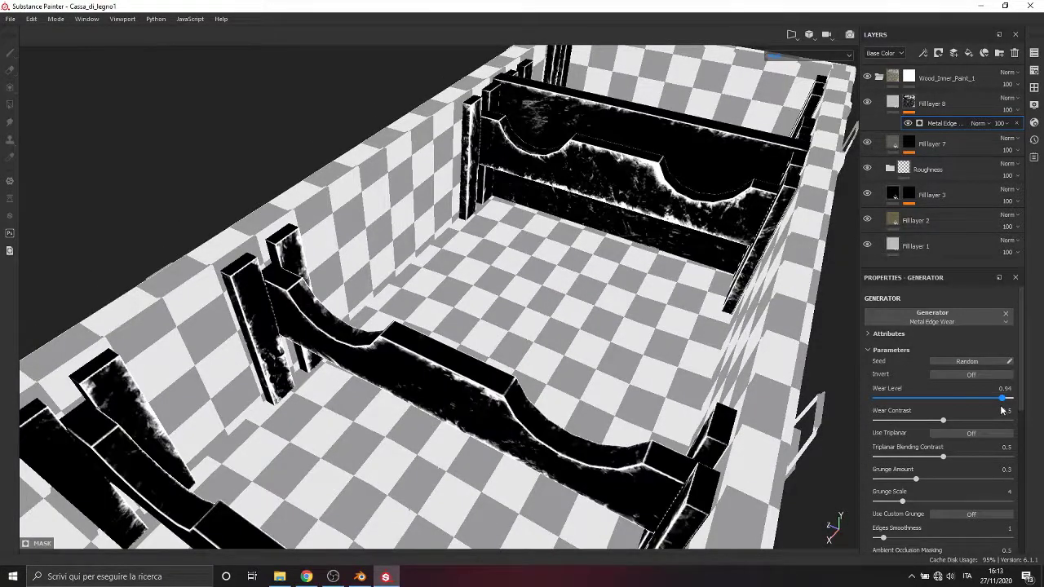
pyautogui.moveTo(1002, 409); pyautogui.dragTo(1005, 410)
pyautogui.moveTo(930, 421); pyautogui.dragTo(973, 422)
pyautogui.moveTo(916, 481); pyautogui.dragTo(892, 507)
pyautogui.scroll(-1, 902, 505)
pyautogui.moveTo(1005, 366); pyautogui.dragTo(1000, 365)
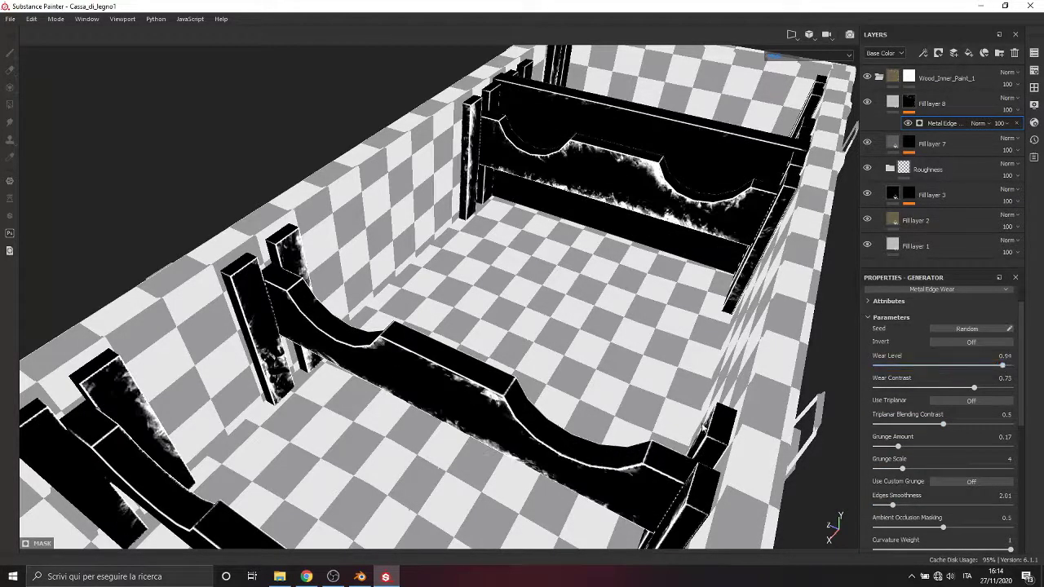
# Add a fill effect above Metal Edge Wear in Fill layer 8's mask and set its blending to Multiply.
pyautogui.click(923, 54)
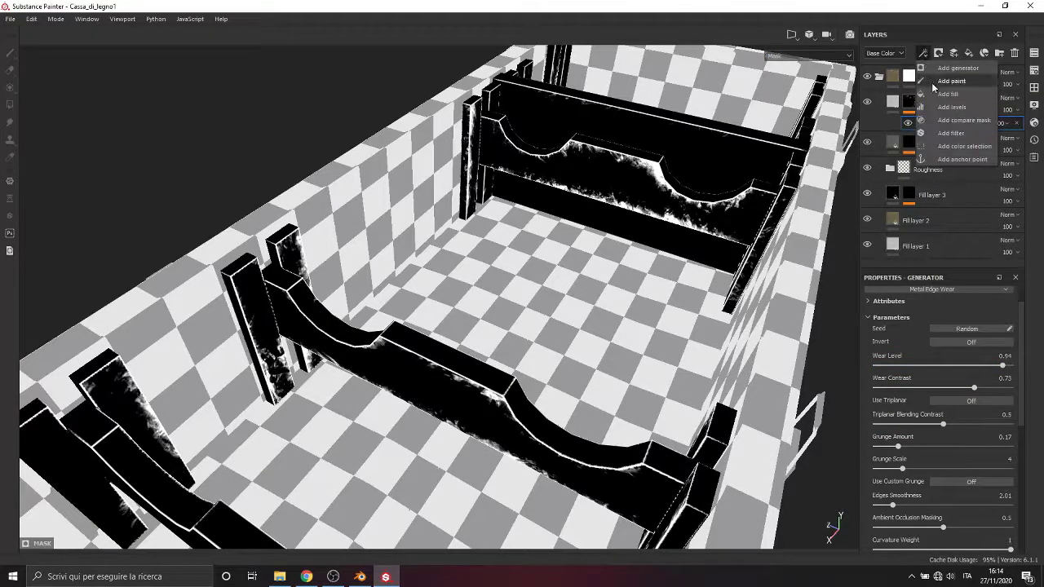
pyautogui.click(941, 94)
pyautogui.click(971, 123)
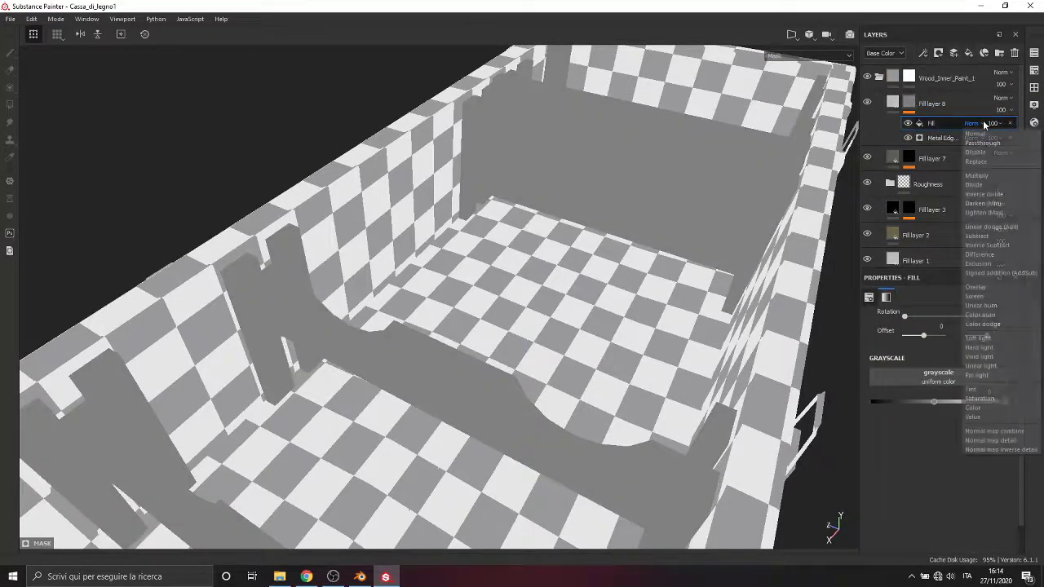
pyautogui.click(986, 177)
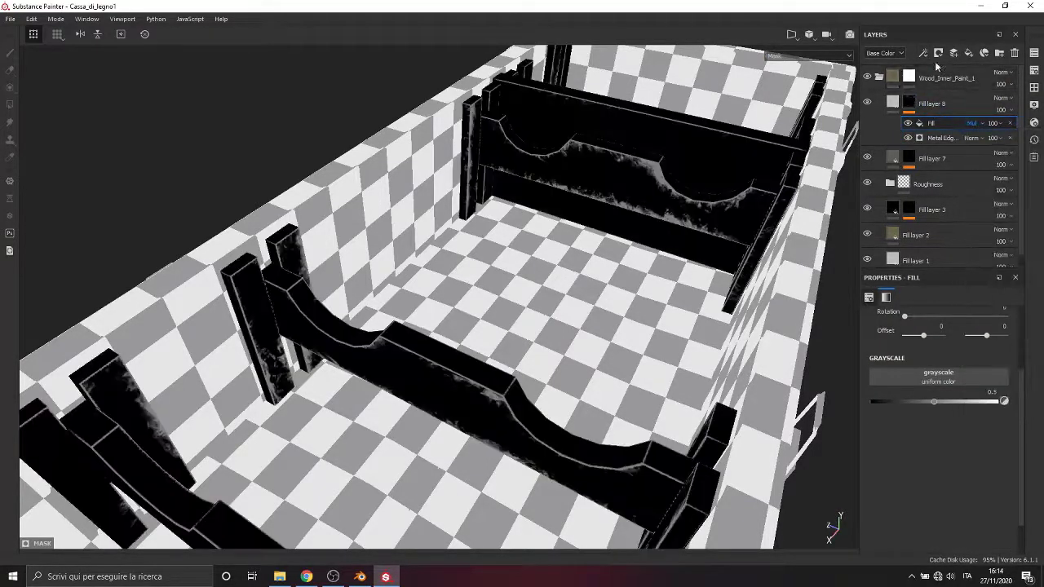
# Load Grunge Concrete Burnt into the mask's fill effect and set its balance to 0.47 and contrast to 0.32.
pyautogui.click(938, 376)
pyautogui.moveTo(1021, 428)
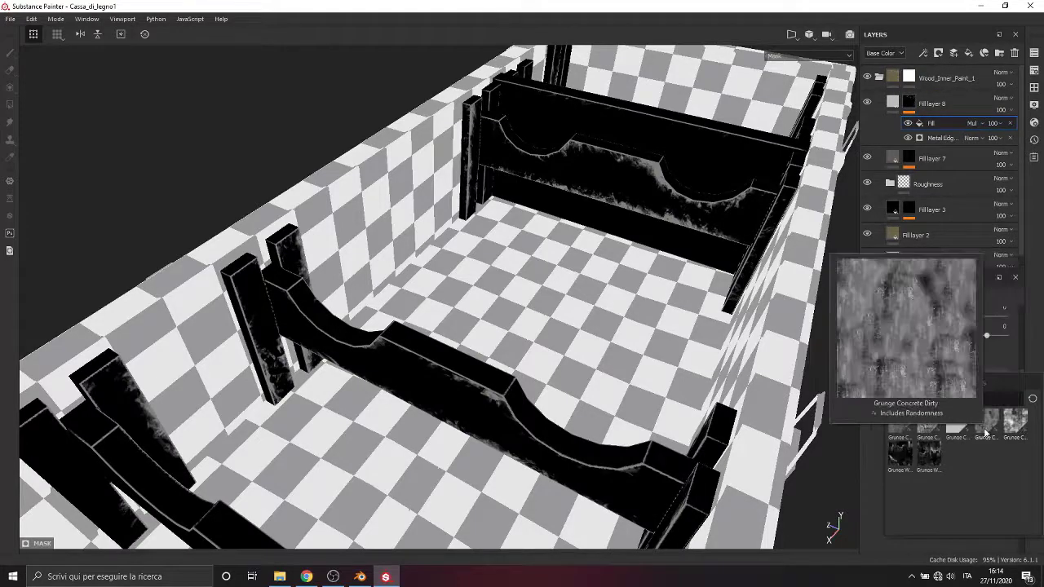
pyautogui.click(933, 428)
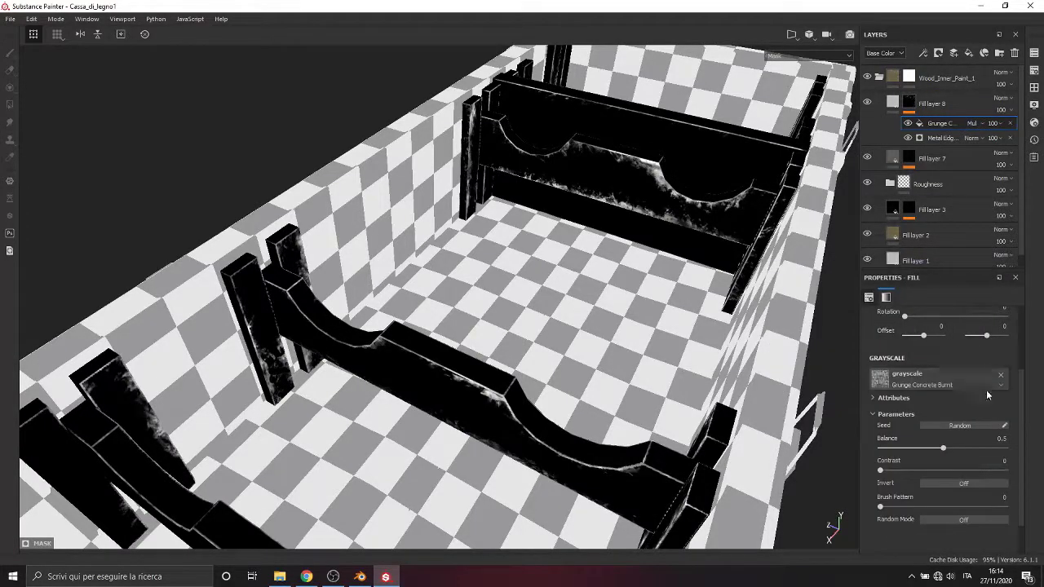
pyautogui.moveTo(948, 451)
pyautogui.mouseDown()
pyautogui.moveTo(930, 451)
pyautogui.moveTo(958, 451)
pyautogui.moveTo(940, 451)
pyautogui.mouseUp()
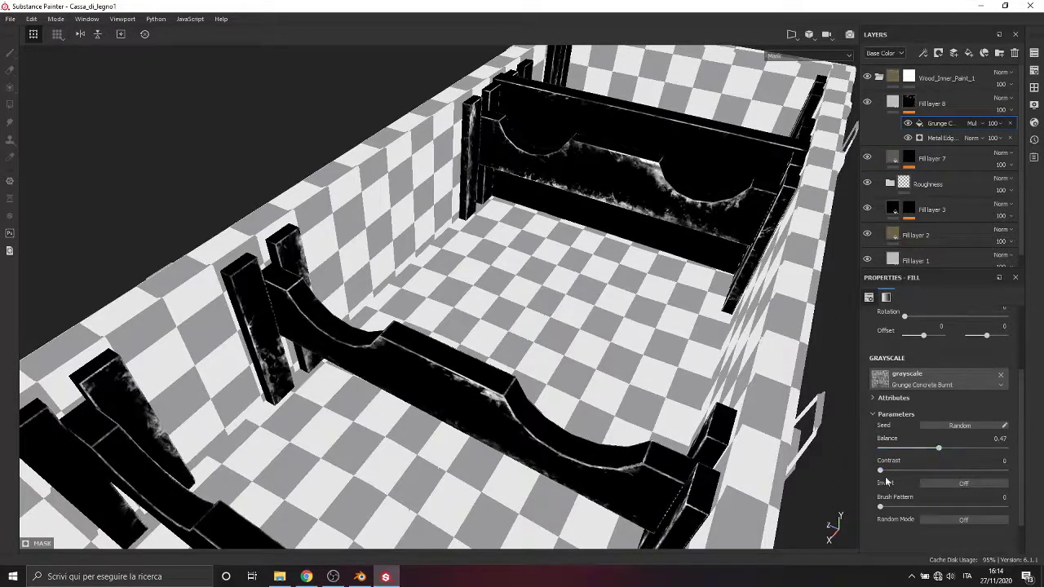
pyautogui.moveTo(882, 471); pyautogui.dragTo(922, 471)
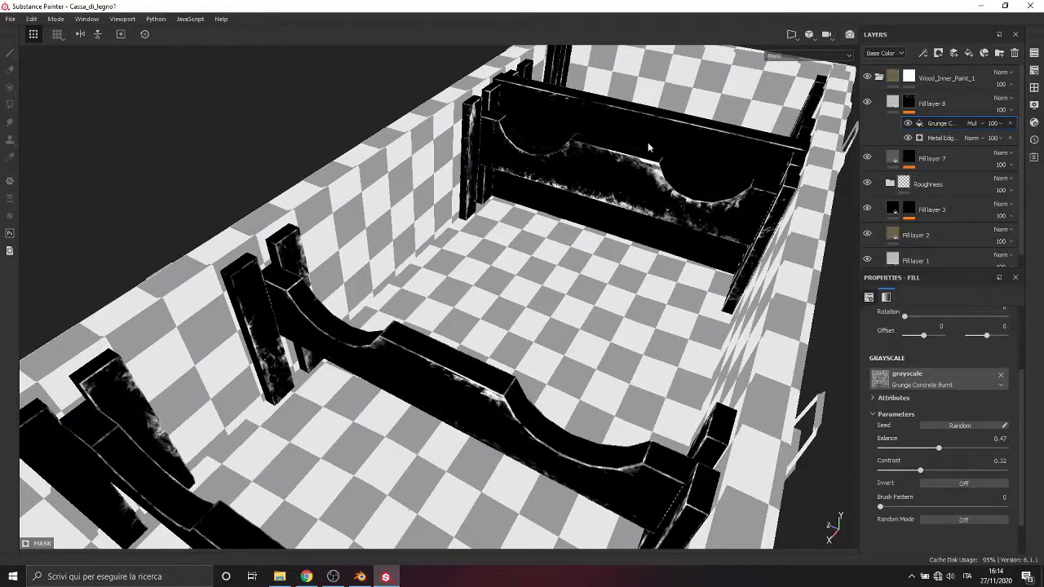
# Return to the material display, limit Fill layer 8 to the color channel and set its base color to a dark brownish grey.
pyautogui.click(812, 55)
pyautogui.click(788, 104)
pyautogui.click(932, 104)
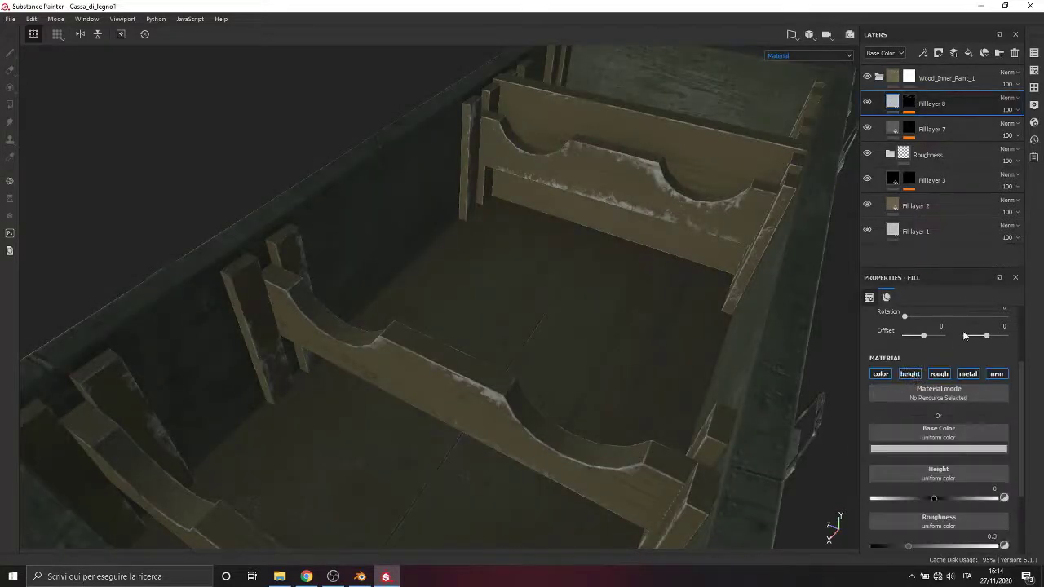
pyautogui.click(955, 450)
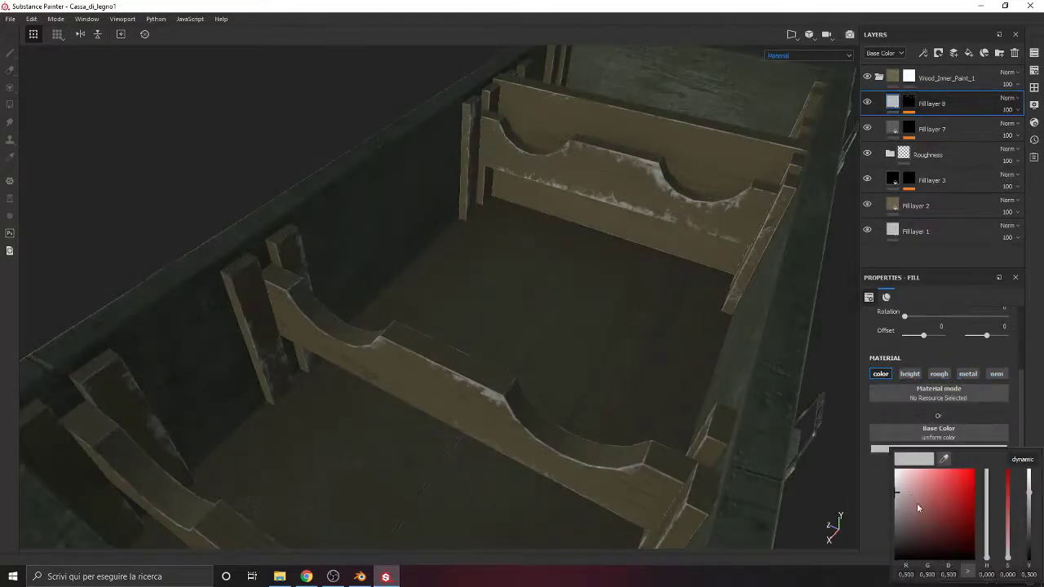
pyautogui.click(944, 459)
pyautogui.moveTo(916, 522); pyautogui.dragTo(905, 532)
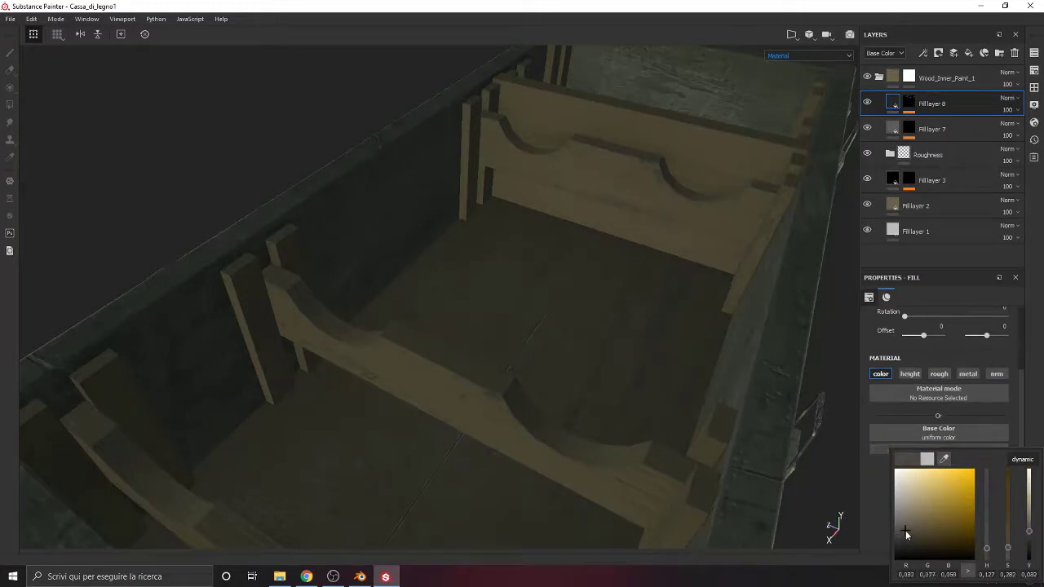
# Check the crate from outside and make the Sopra texture set visible again.
pyautogui.keyDown('alt'); pyautogui.moveTo(595, 312); pyautogui.dragTo(379, 325); pyautogui.keyUp('alt')
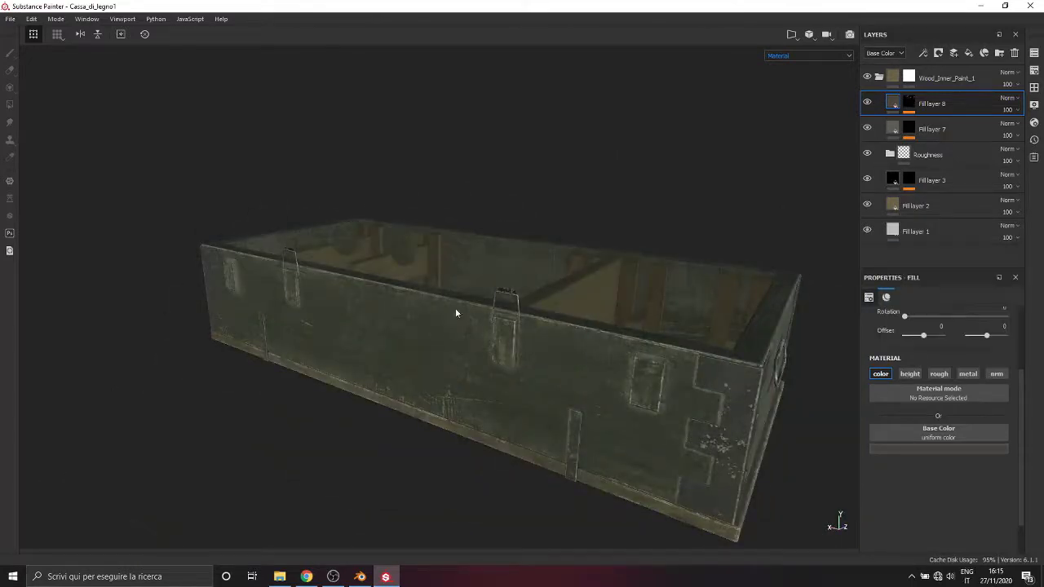
pyautogui.keyDown('alt'); pyautogui.moveTo(457, 312); pyautogui.dragTo(581, 370); pyautogui.keyUp('alt')
pyautogui.scroll(-2, 581, 369)
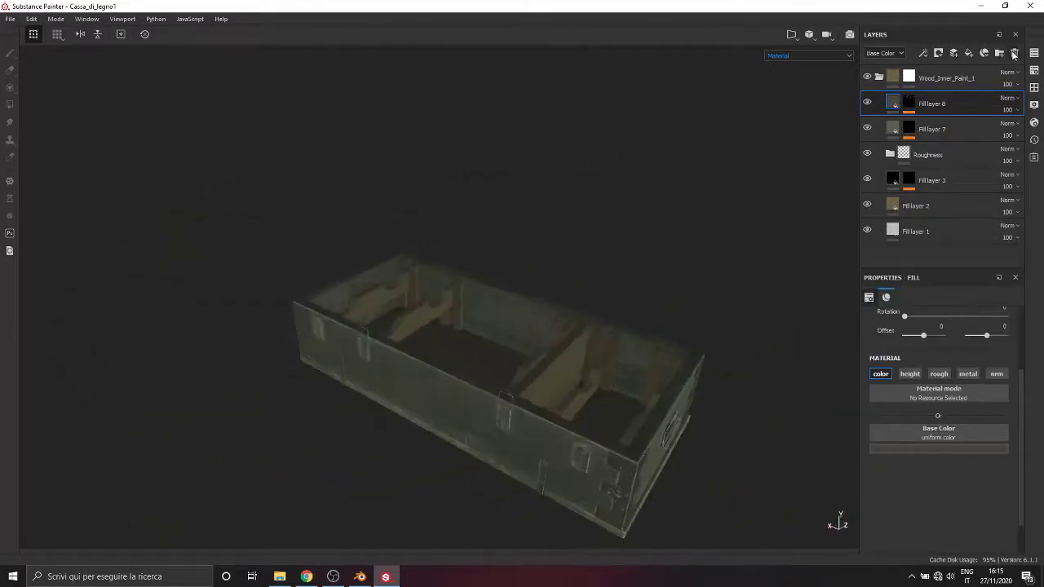
pyautogui.click(1033, 53)
pyautogui.click(817, 130)
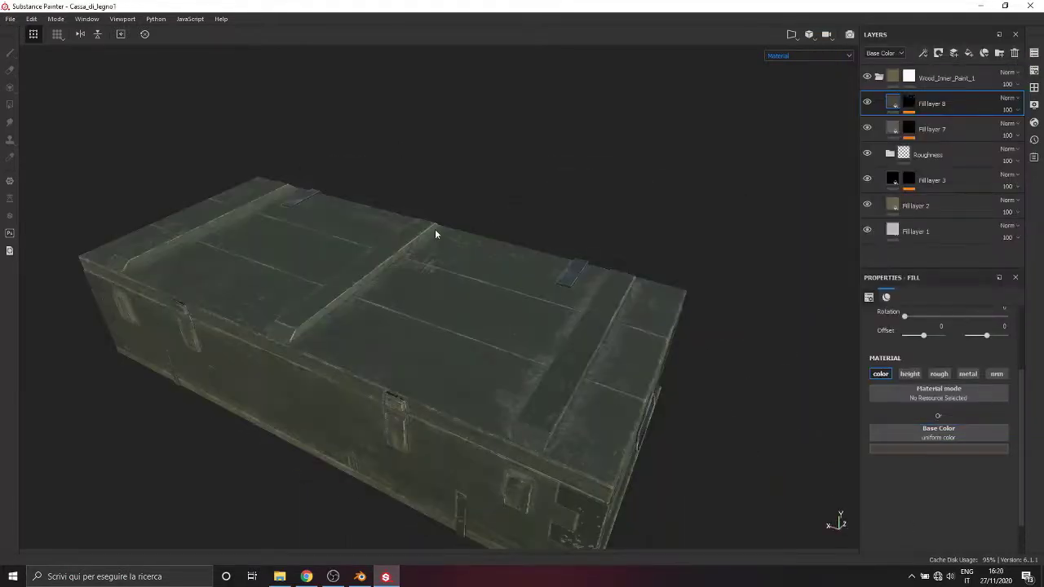
# Inspect the metal plate on the lid closely and make Sopra the active texture set.
pyautogui.keyDown('alt'); pyautogui.moveTo(434, 234); pyautogui.dragTo(548, 408); pyautogui.keyUp('alt')
pyautogui.scroll(2, 514, 328)
pyautogui.keyDown('alt'); pyautogui.moveTo(548, 408); pyautogui.dragTo(495, 375, button='middle'); pyautogui.keyUp('alt')
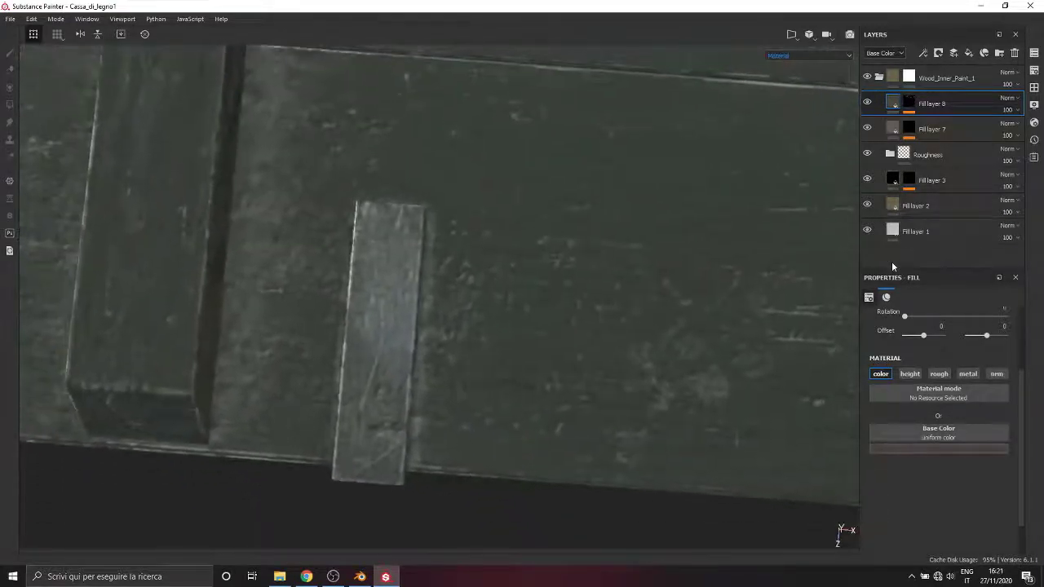
pyautogui.click(1034, 52)
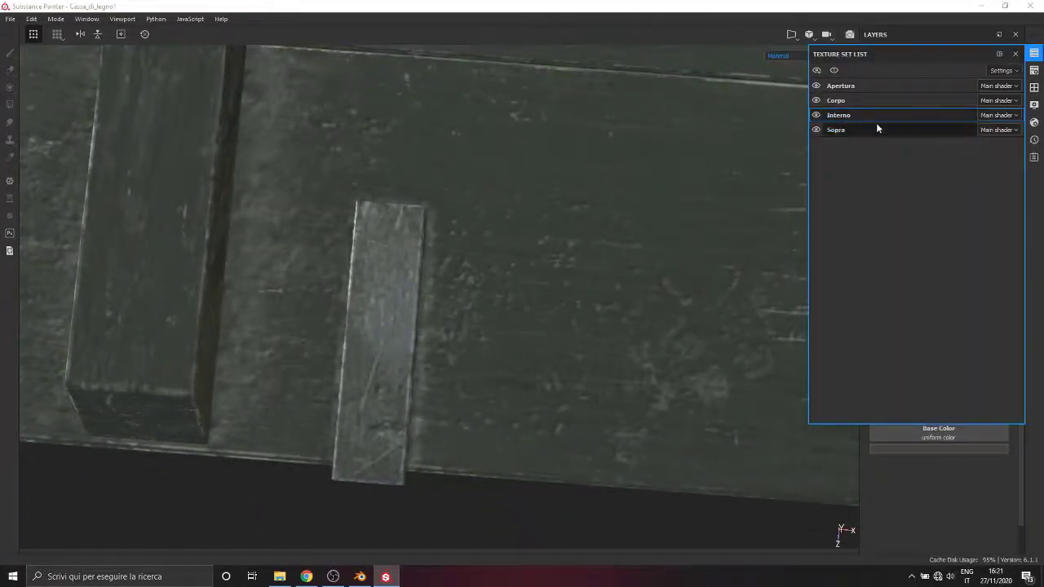
pyautogui.click(877, 129)
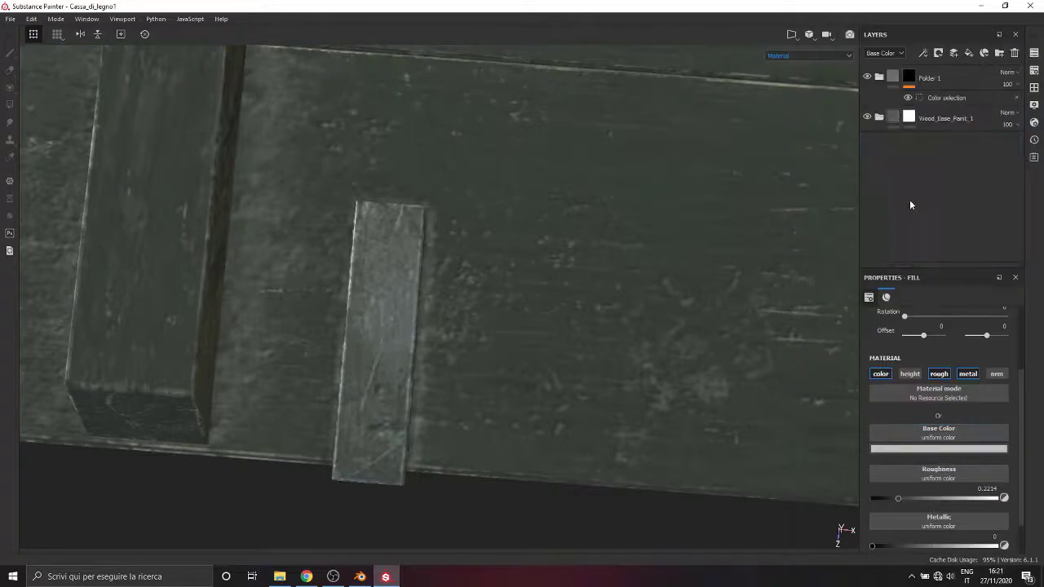
# Add a new empty folder at the top of the Sopra layer stack, above Folder 1.
pyautogui.rightClick(911, 205)
pyautogui.click(876, 223)
pyautogui.click(999, 54)
pyautogui.moveTo(947, 146); pyautogui.dragTo(931, 72)
pyautogui.click(879, 104)
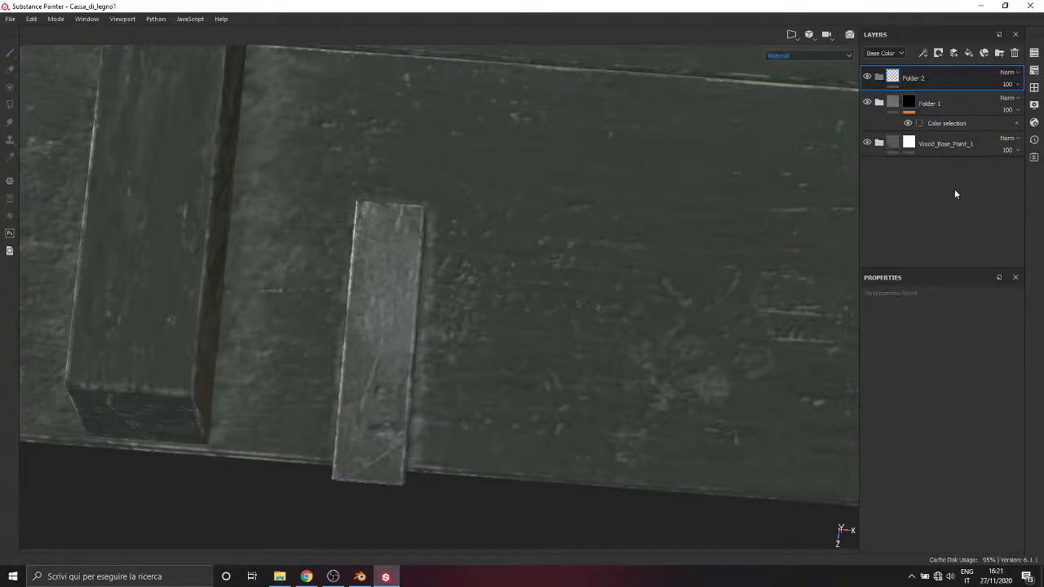
# Add a paint layer inside Folder 2 and bring up the brush's material channels.
pyautogui.moveTo(895, 81)
pyautogui.click(953, 54)
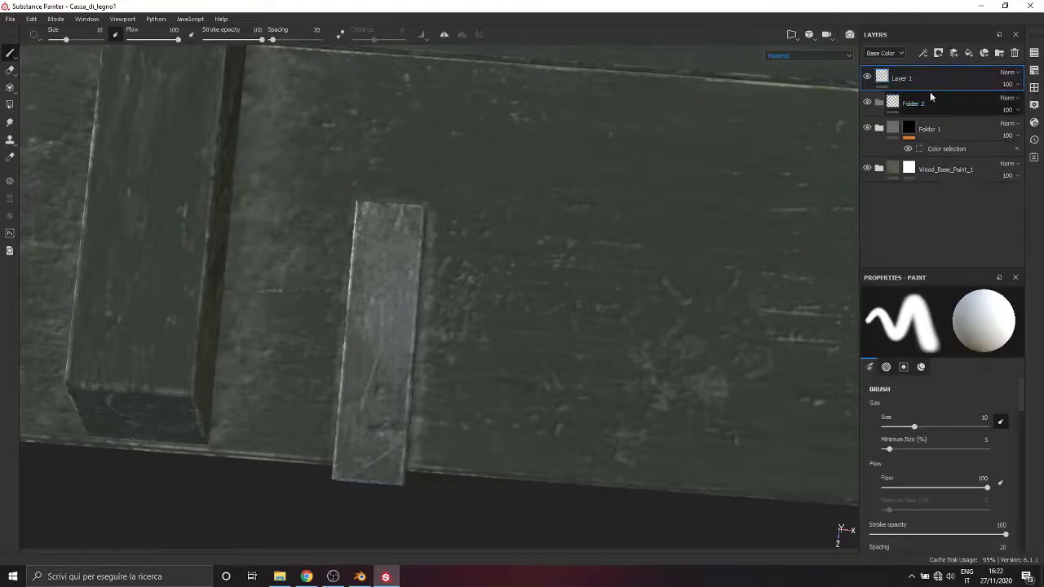
pyautogui.scroll(2, 938, 416)
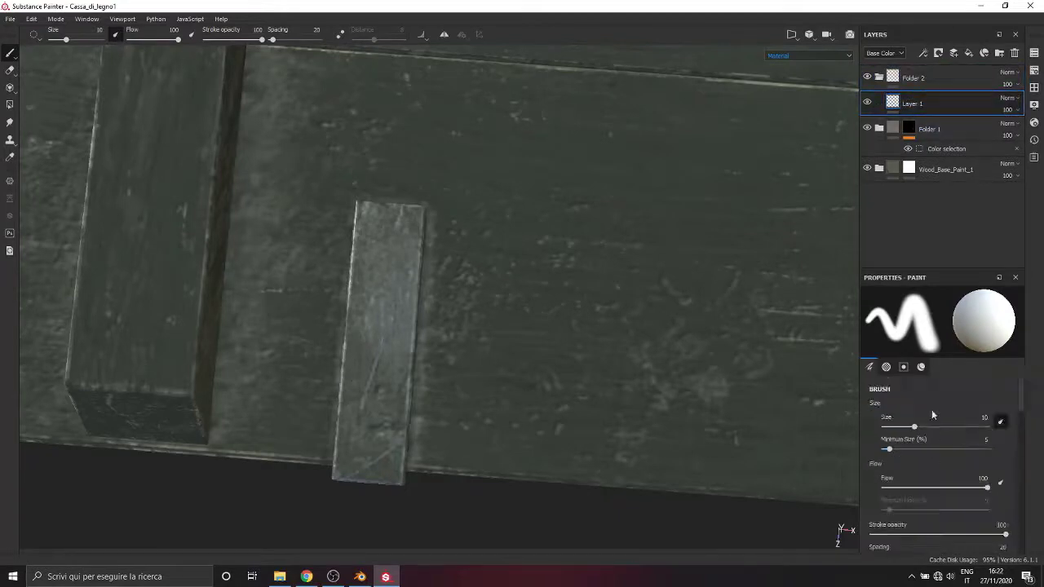
pyautogui.moveTo(940, 271); pyautogui.dragTo(940, 195)
pyautogui.scroll(-6, 934, 489)
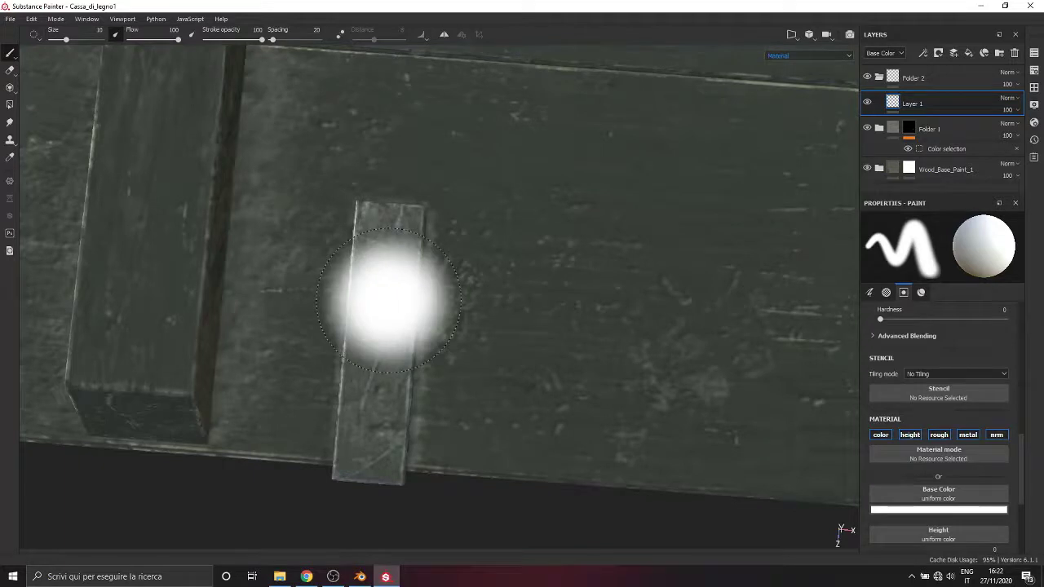
# Limit the brush material to the color, roughness and normal channels and set the brush size to 2.57.
pyautogui.click(909, 435)
pyautogui.click(937, 435)
pyautogui.click(968, 437)
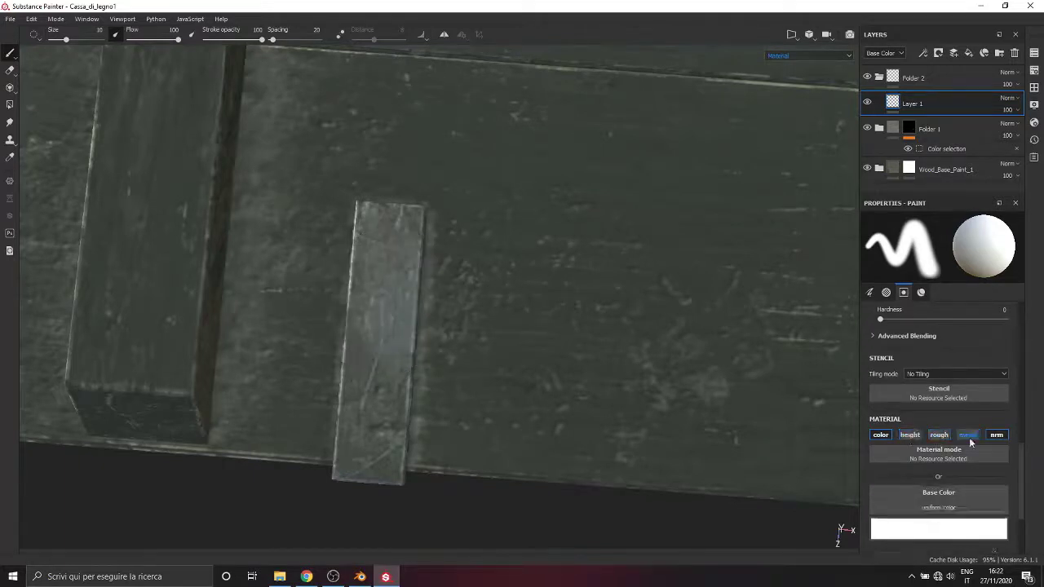
pyautogui.click(996, 436)
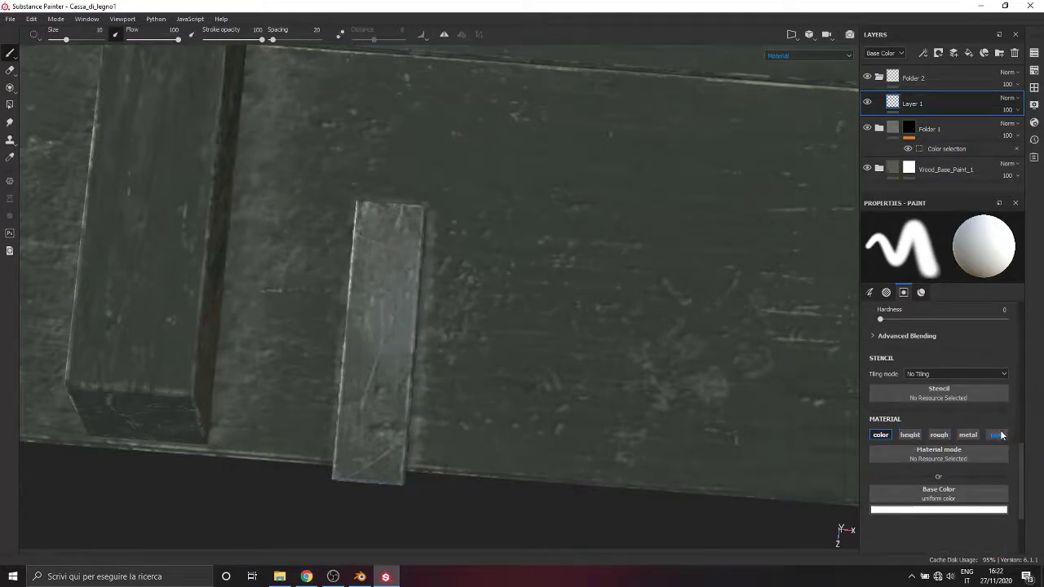
pyautogui.click(1000, 435)
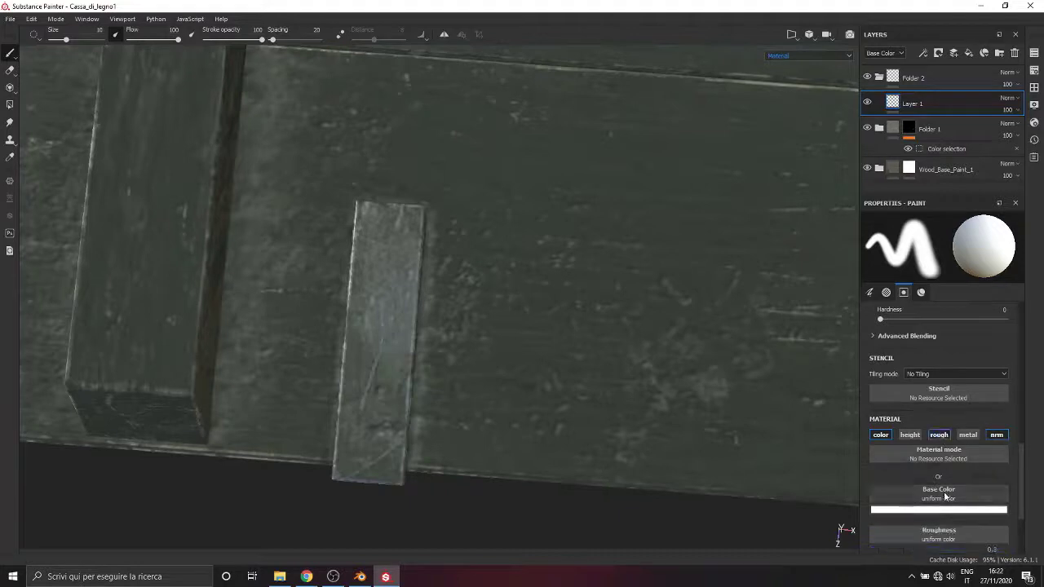
pyautogui.click(939, 435)
pyautogui.scroll(-3, 935, 498)
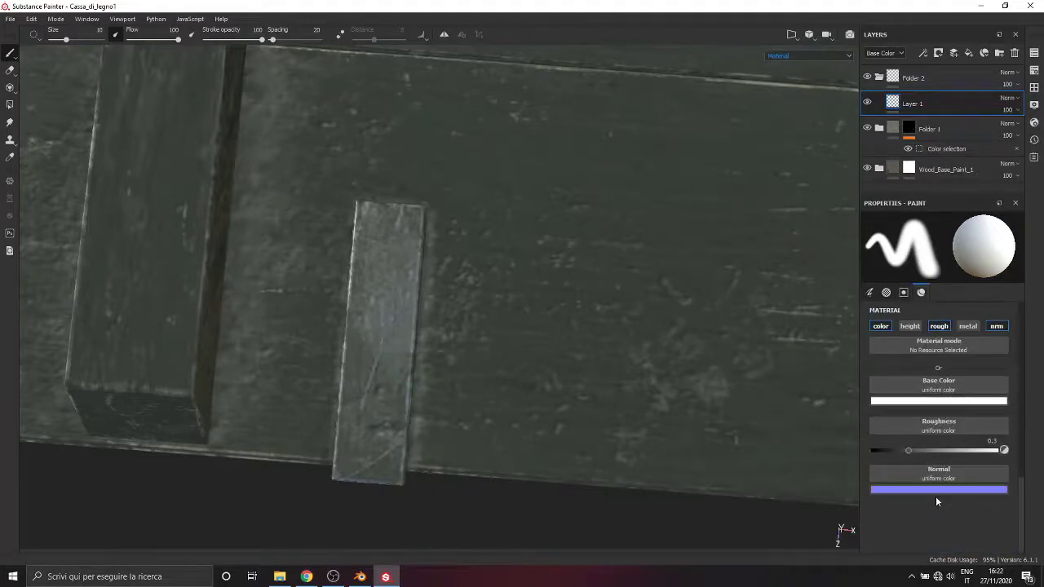
pyautogui.click(869, 292)
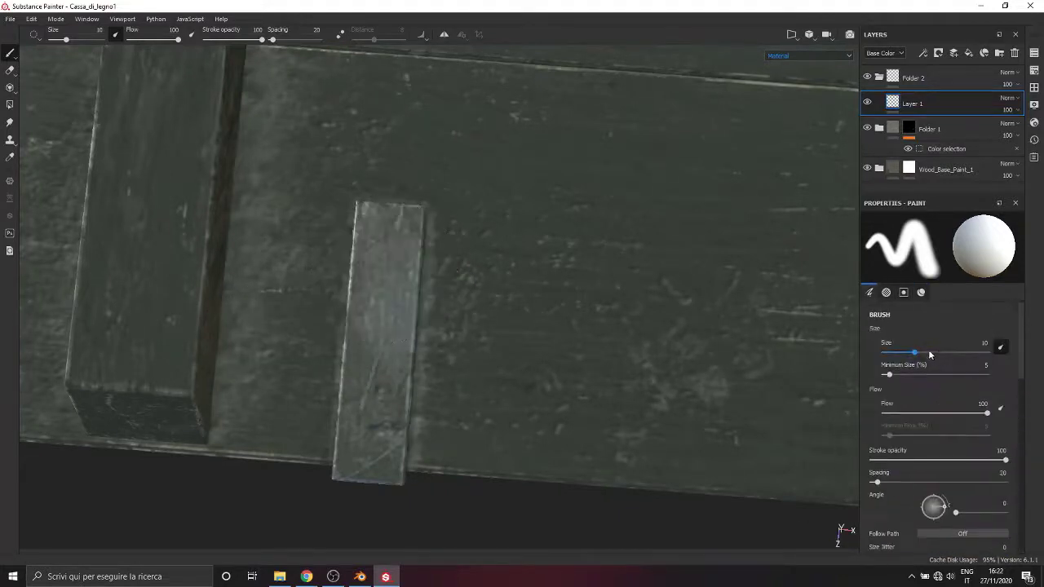
pyautogui.moveTo(914, 352); pyautogui.dragTo(897, 352)
pyautogui.scroll(4, 375, 260)
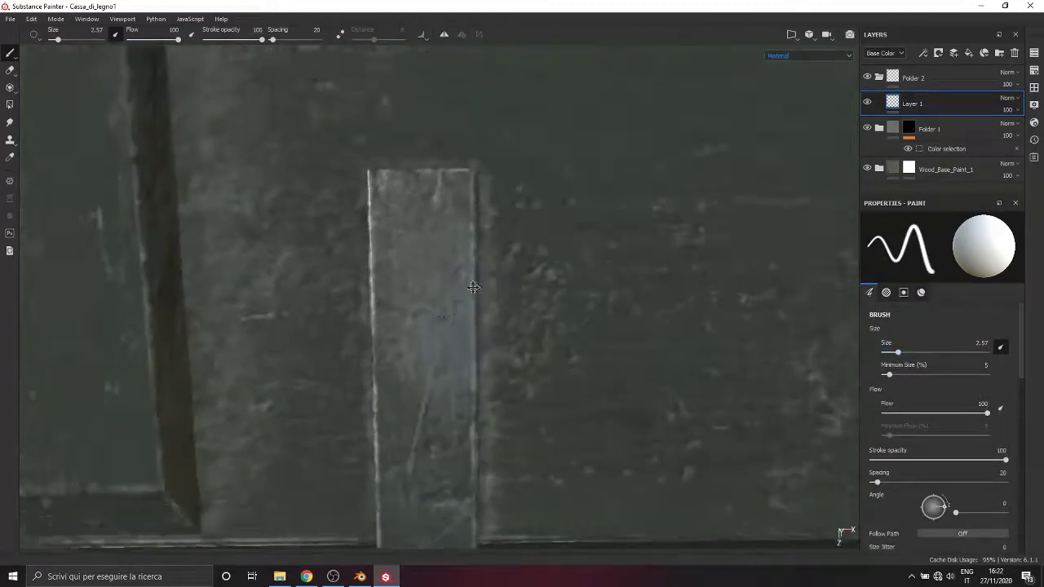
pyautogui.keyDown('alt'); pyautogui.moveTo(474, 287); pyautogui.dragTo(629, 260, button='middle'); pyautogui.keyUp('alt')
pyautogui.click(515, 243)
pyautogui.moveTo(524, 287)
pyautogui.keyDown('alt'); pyautogui.mouseDown()
pyautogui.moveTo(576, 317)
pyautogui.moveTo(671, 218)
pyautogui.mouseUp(); pyautogui.keyUp('alt')
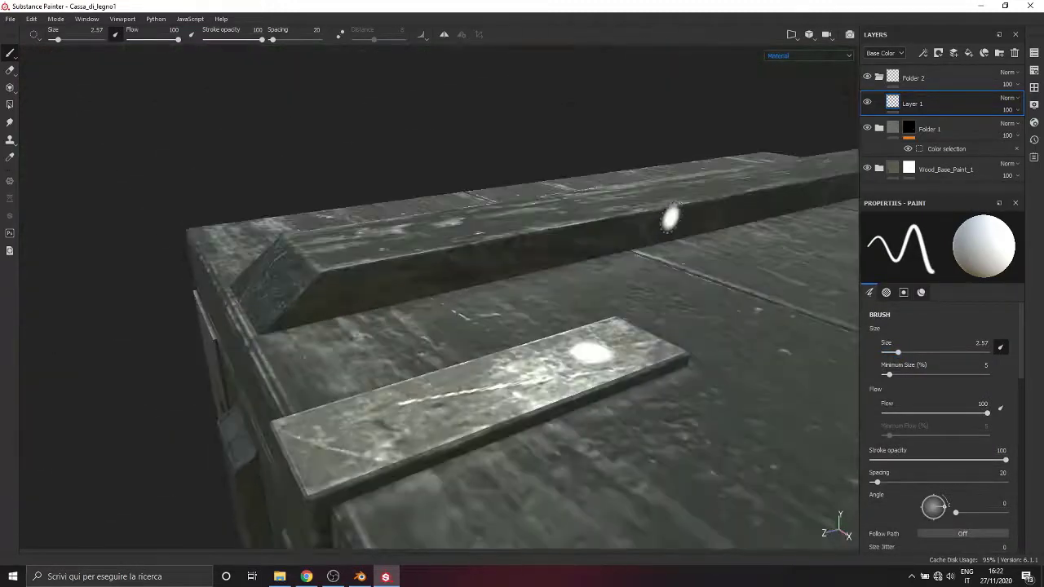
pyautogui.hotkey('ctrl', 'z')
pyautogui.moveTo(456, 311)
pyautogui.keyDown('alt'); pyautogui.mouseDown()
pyautogui.moveTo(571, 375)
pyautogui.moveTo(571, 321)
pyautogui.mouseUp(); pyautogui.keyUp('alt')
pyautogui.keyDown('alt'); pyautogui.moveTo(572, 322); pyautogui.dragTo(512, 346, button='middle'); pyautogui.keyUp('alt')
pyautogui.scroll(-3, 930, 444)
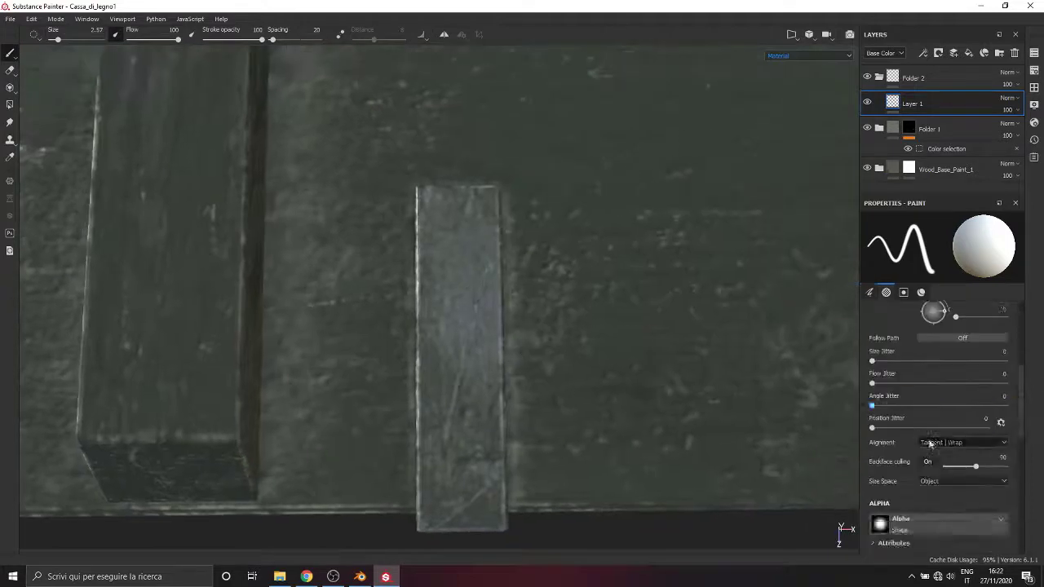
# Browse the shelf's alphas, grunges, procedurals and textures for a round detail to paint on the metal plates.
pyautogui.scroll(-8, 930, 444)
pyautogui.click(899, 469)
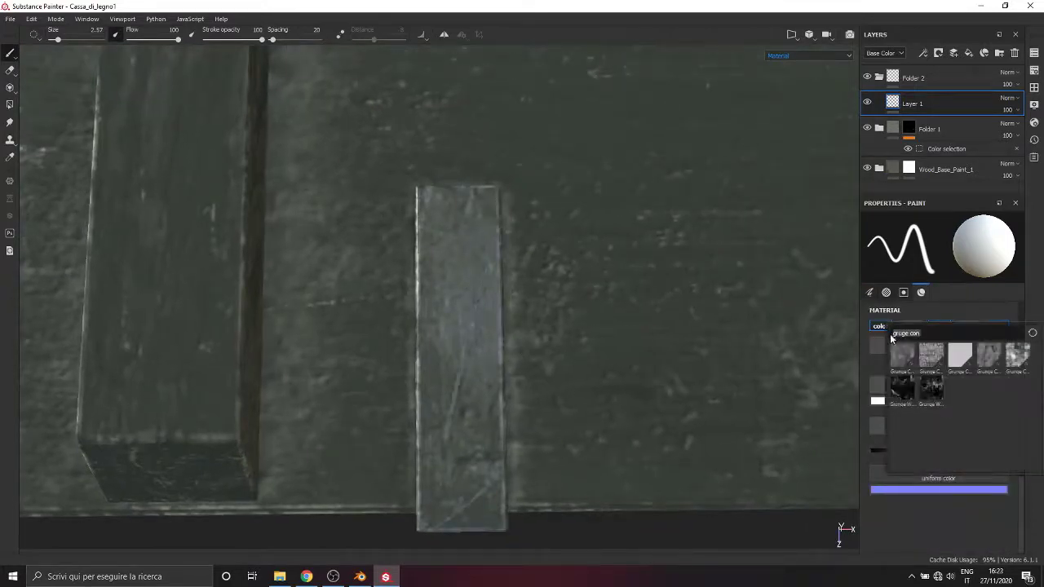
pyautogui.click(1034, 88)
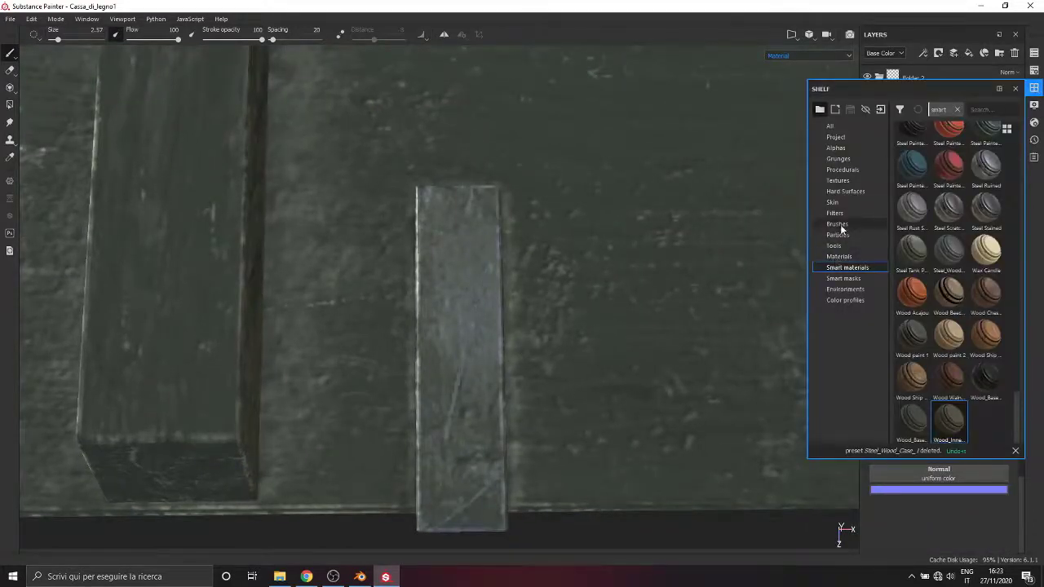
pyautogui.click(836, 148)
pyautogui.scroll(-3, 924, 352)
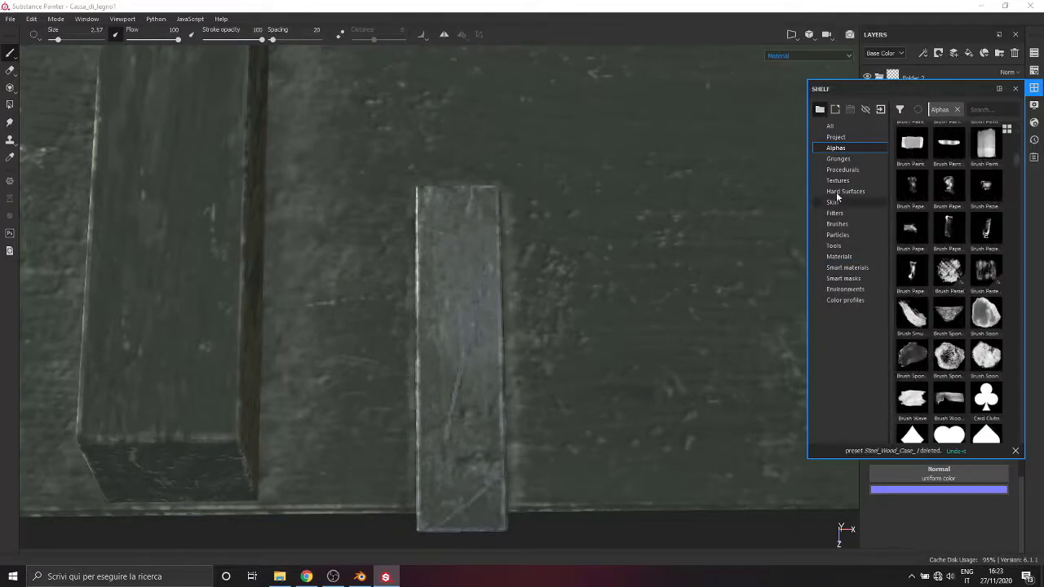
pyautogui.click(838, 158)
pyautogui.click(841, 169)
pyautogui.click(838, 180)
pyautogui.scroll(-5, 982, 391)
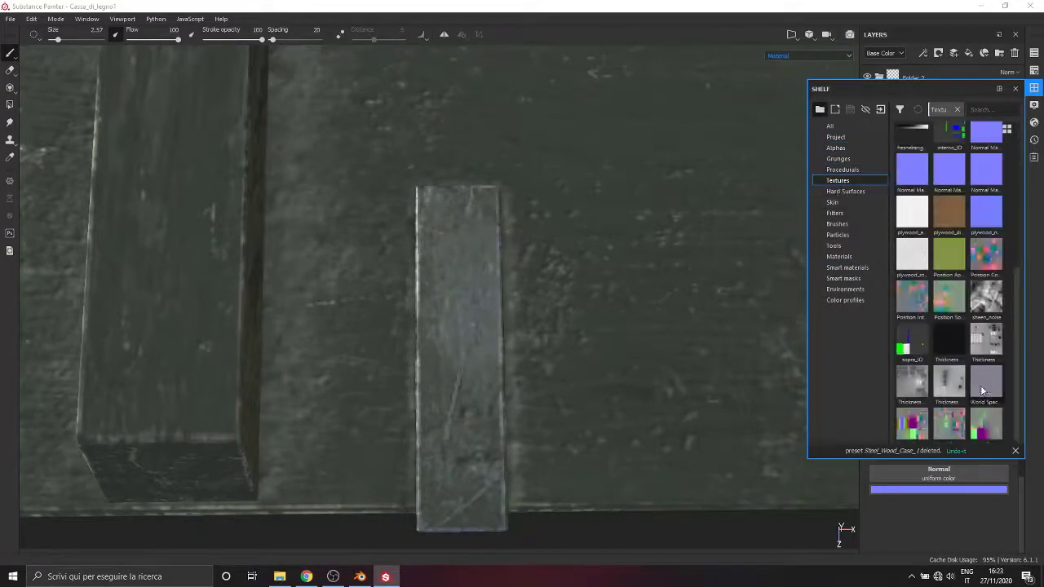
# Find Circle Bump Large among the hard surface resources and assign it to the brush's normal channel.
pyautogui.click(846, 191)
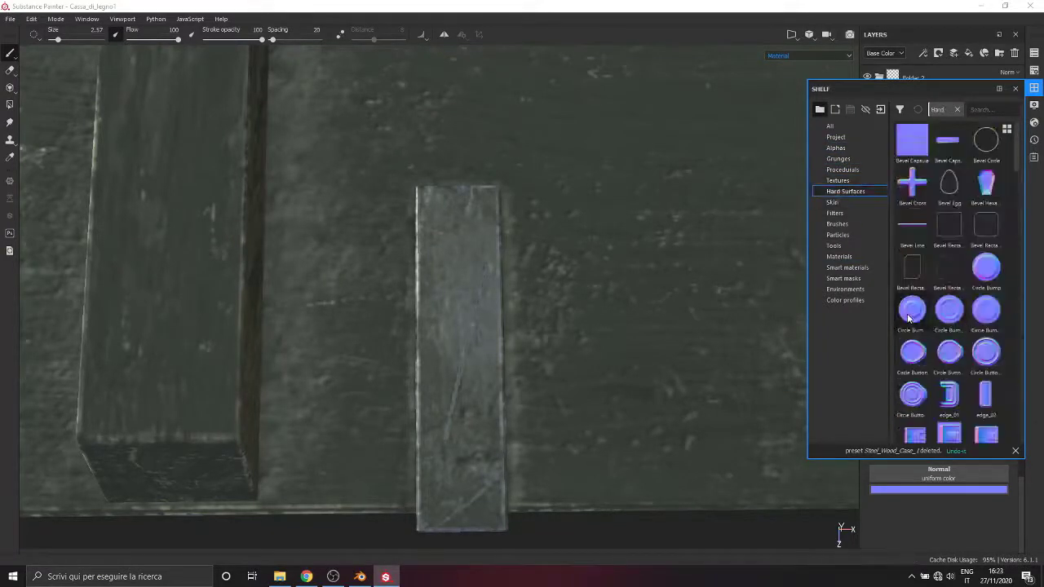
pyautogui.scroll(-8, 938, 376)
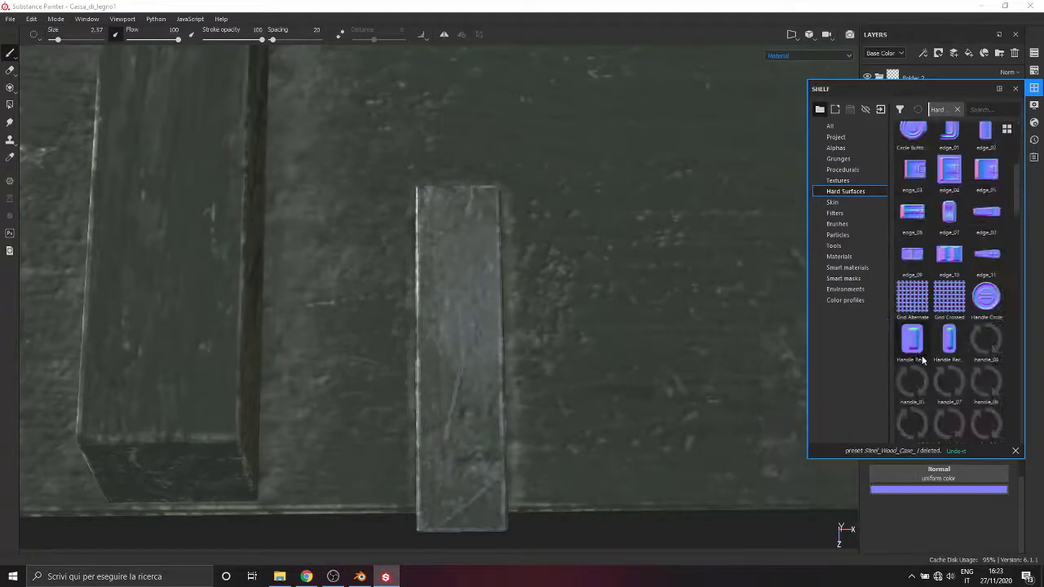
pyautogui.moveTo(955, 242)
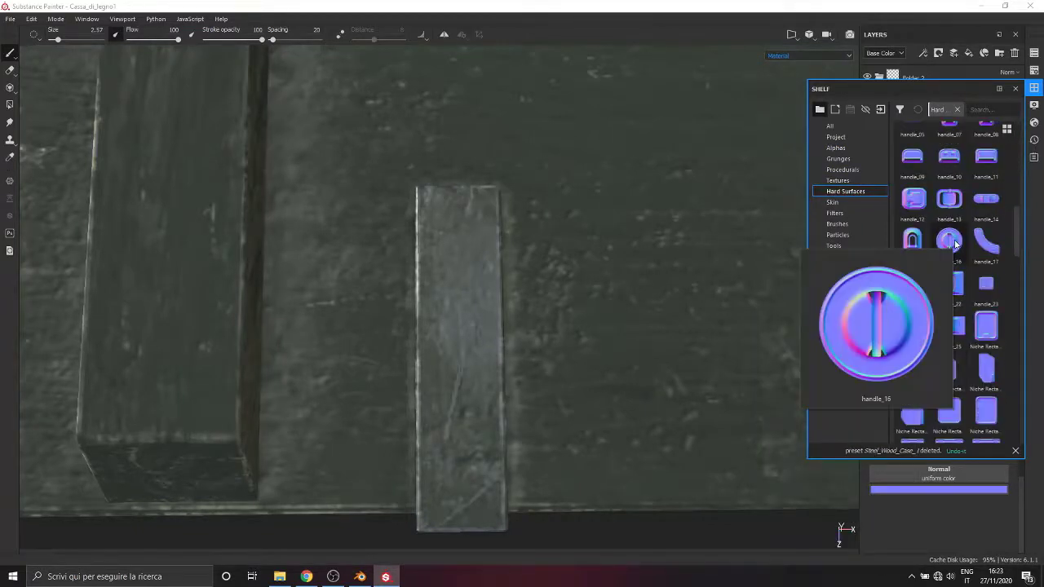
pyautogui.scroll(-10, 989, 341)
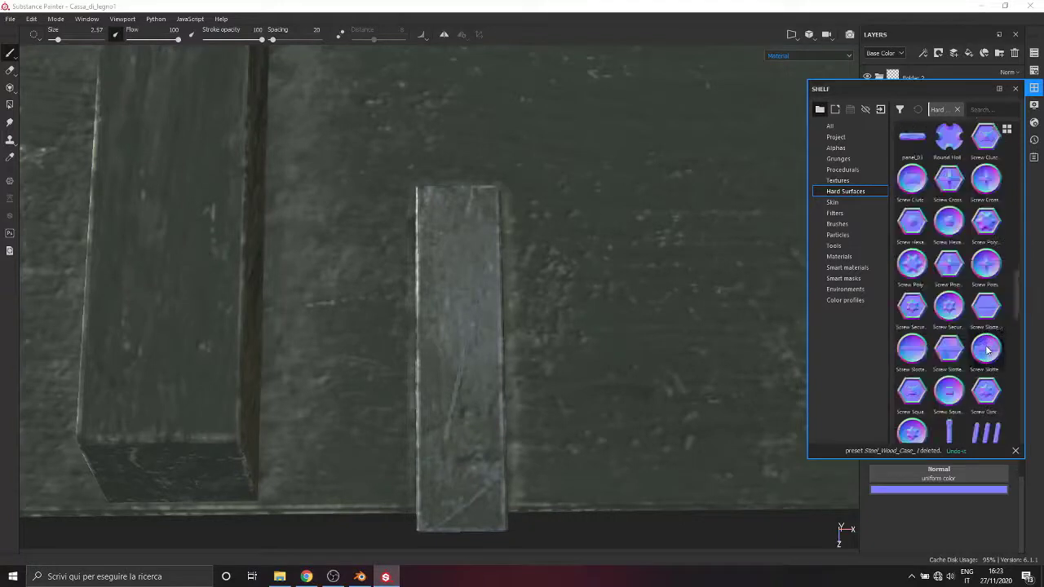
pyautogui.scroll(-3, 985, 399)
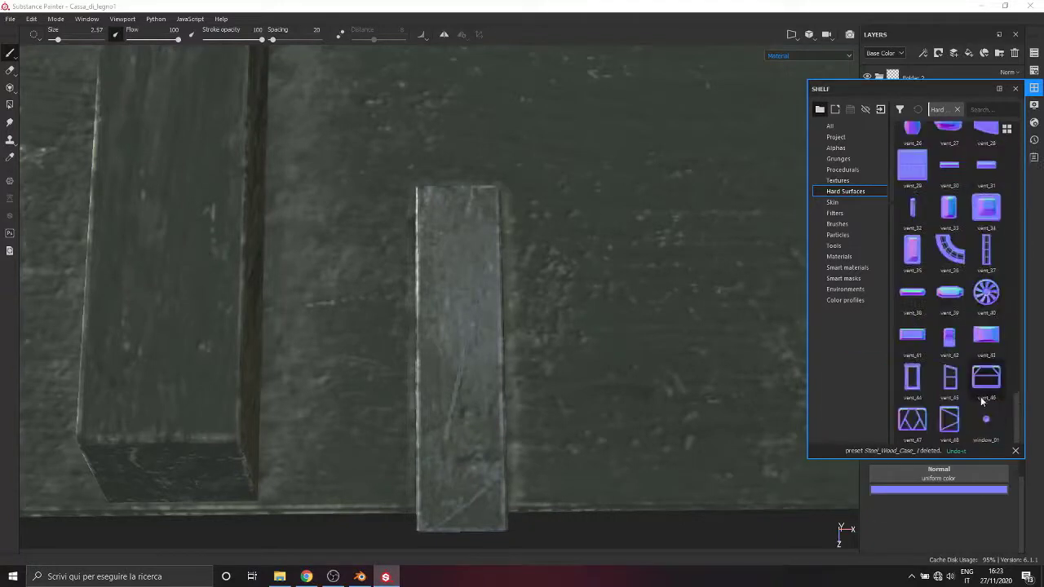
pyautogui.scroll(3, 981, 434)
pyautogui.scroll(6, 981, 433)
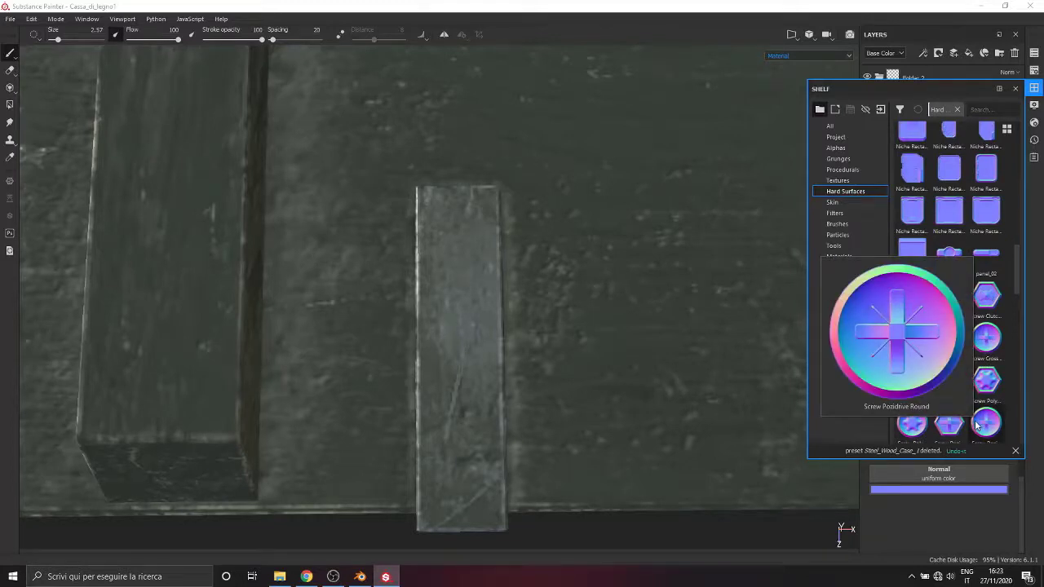
pyautogui.scroll(5, 978, 426)
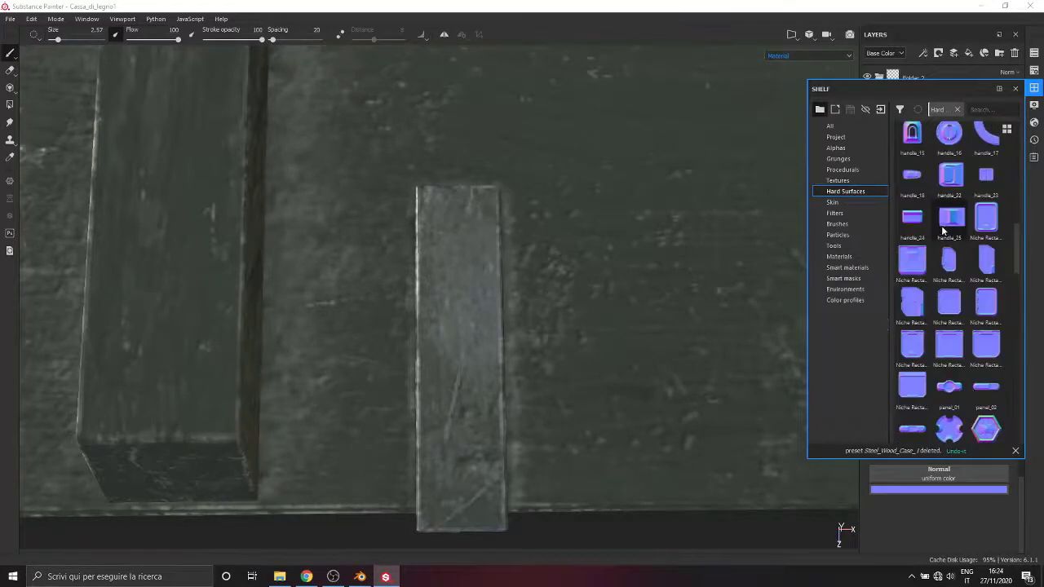
pyautogui.scroll(-2, 985, 269)
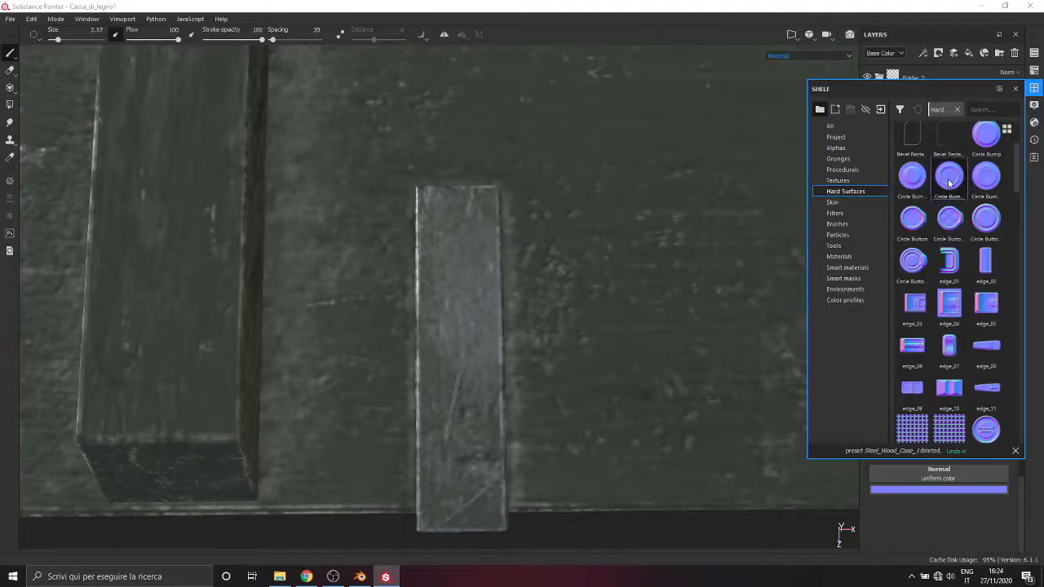
pyautogui.moveTo(949, 183); pyautogui.dragTo(922, 472)
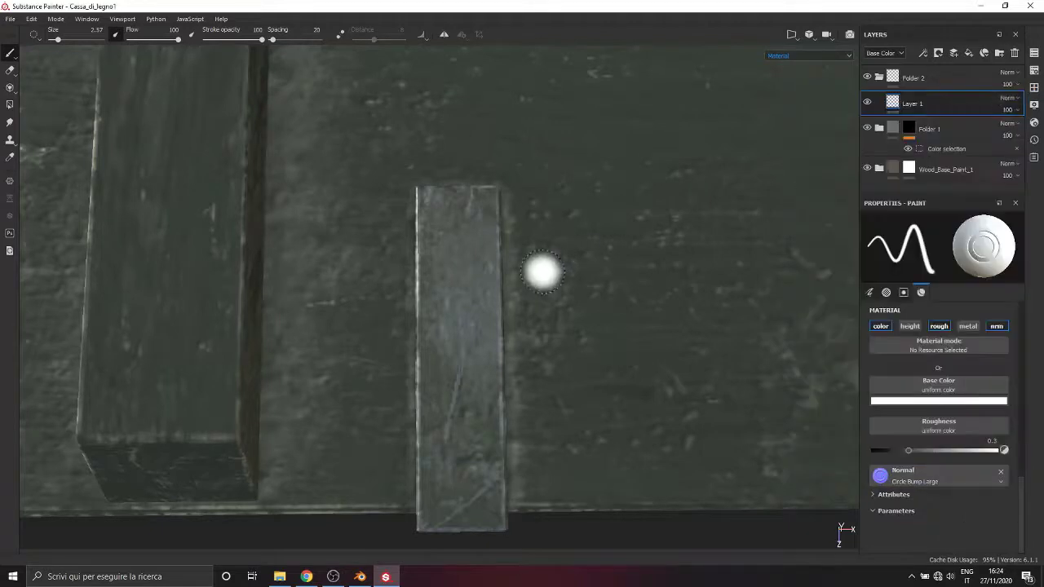
# Set the brush's base color to a dark grey and its roughness to 0.2723.
pyautogui.click(874, 494)
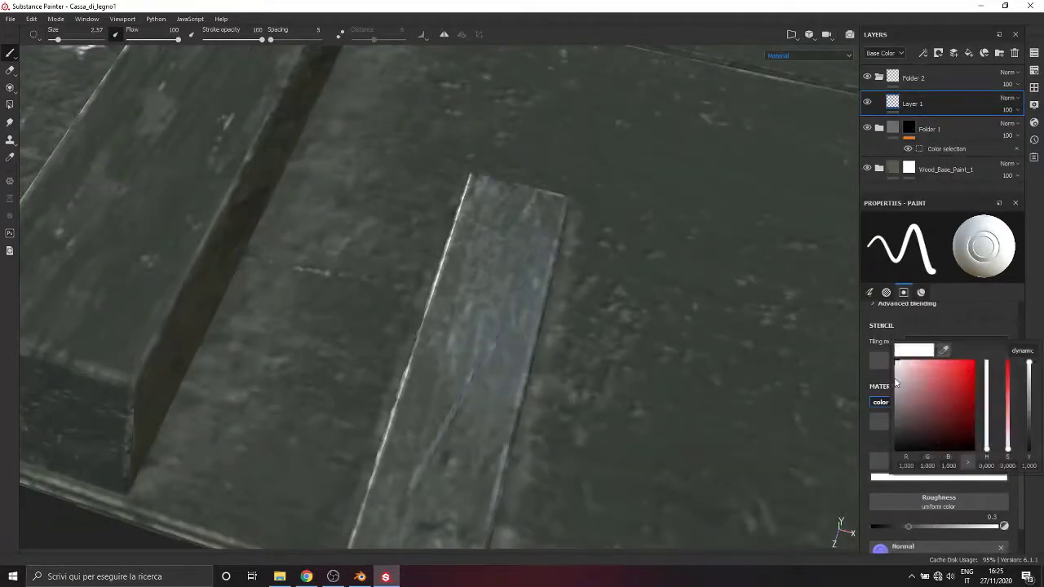
pyautogui.click(1020, 352)
pyautogui.moveTo(987, 420)
pyautogui.mouseDown()
pyautogui.moveTo(987, 436)
pyautogui.moveTo(888, 428)
pyautogui.moveTo(878, 406)
pyautogui.moveTo(872, 432)
pyautogui.mouseUp()
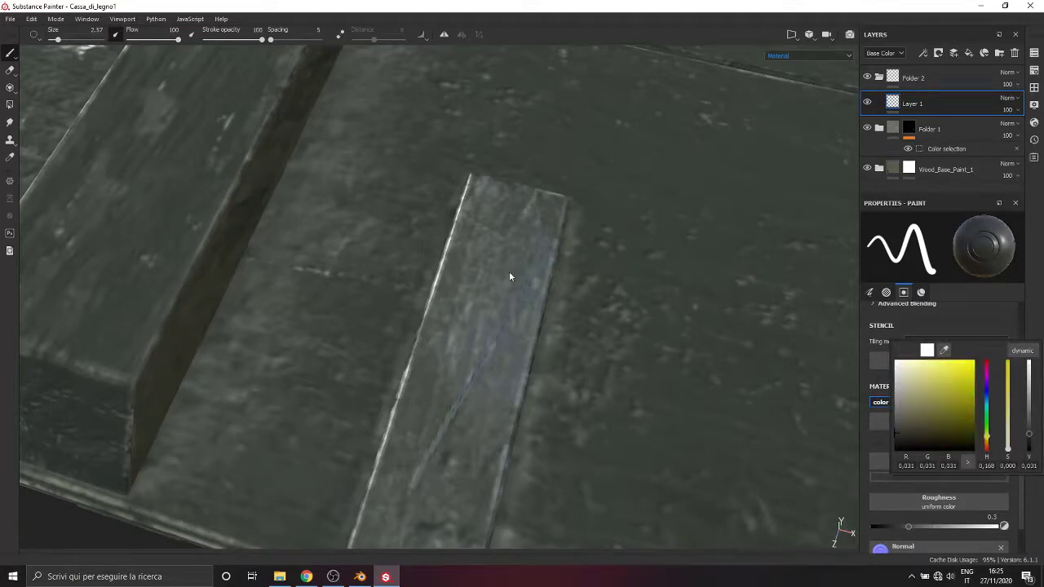
pyautogui.click(970, 323)
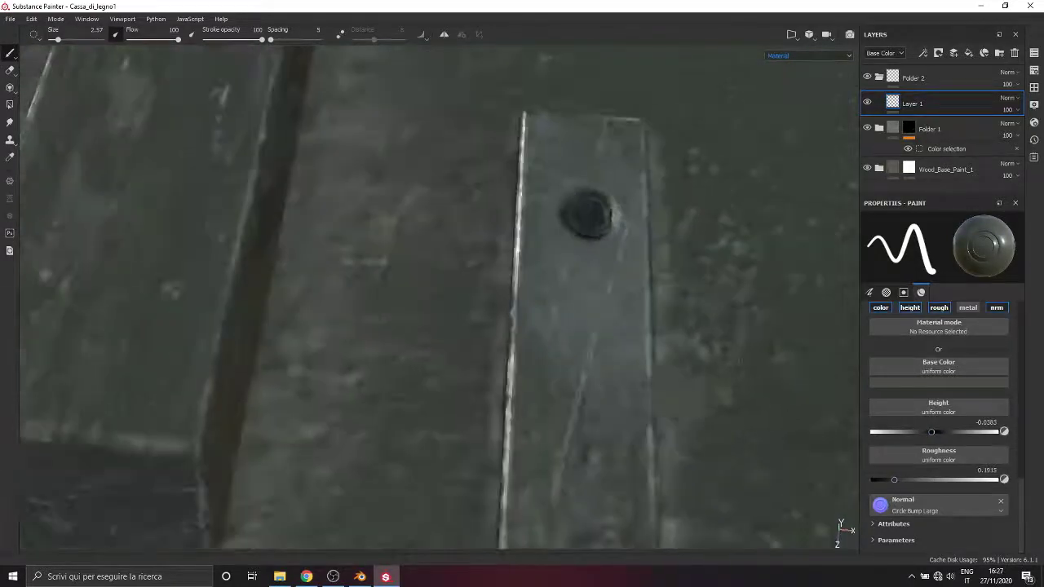
pyautogui.moveTo(893, 481); pyautogui.dragTo(894, 483)
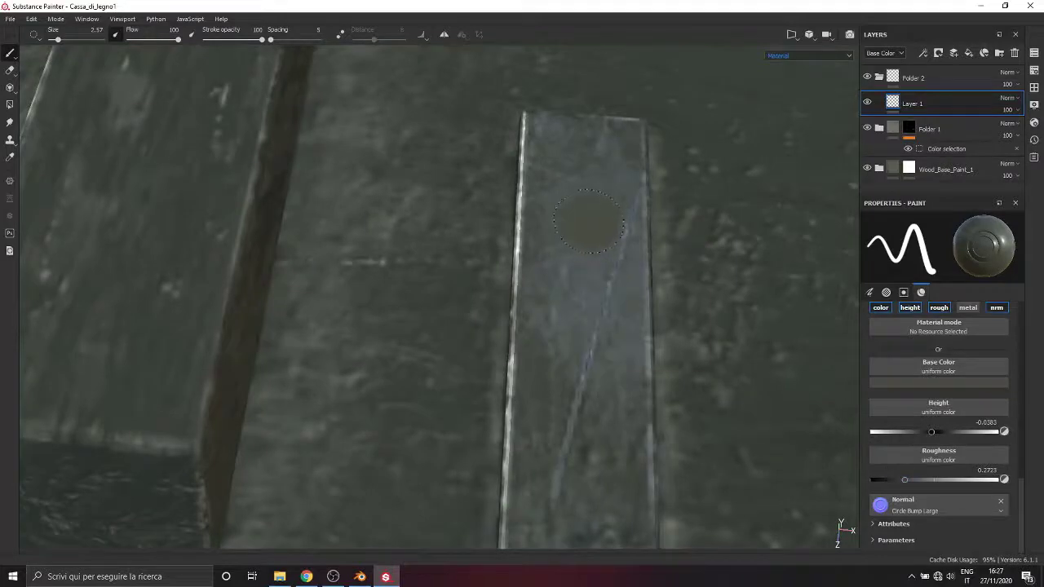
# Stamp round rivets on the top and front faces of the lid's two metal plates.
pyautogui.click(589, 220)
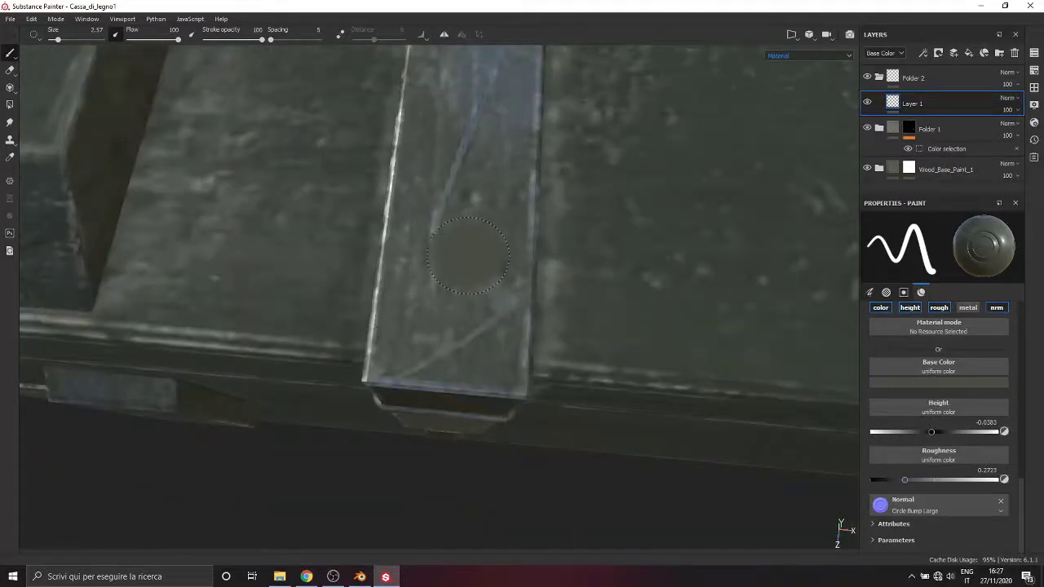
pyautogui.click(457, 240)
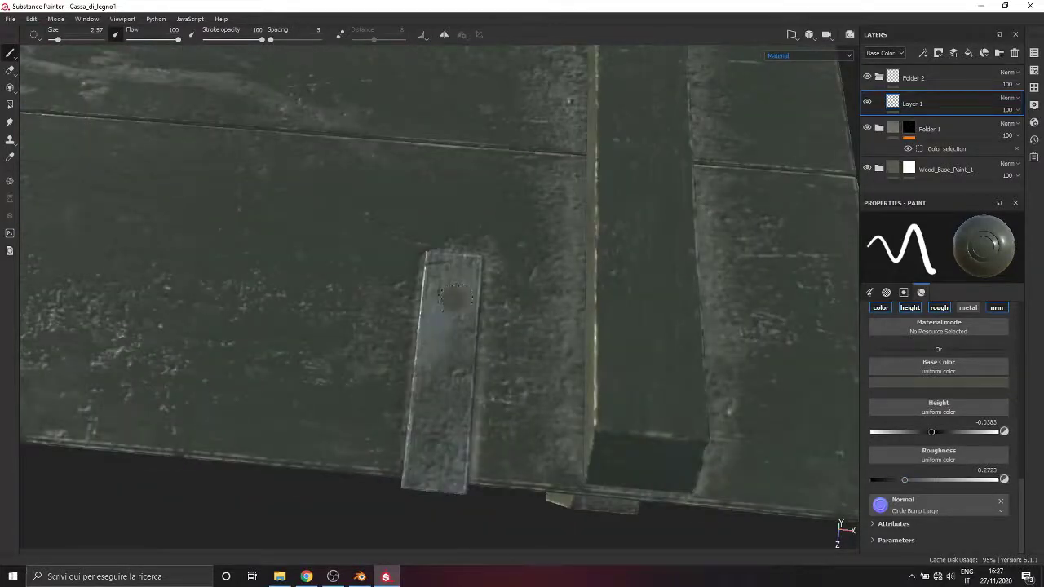
pyautogui.click(454, 300)
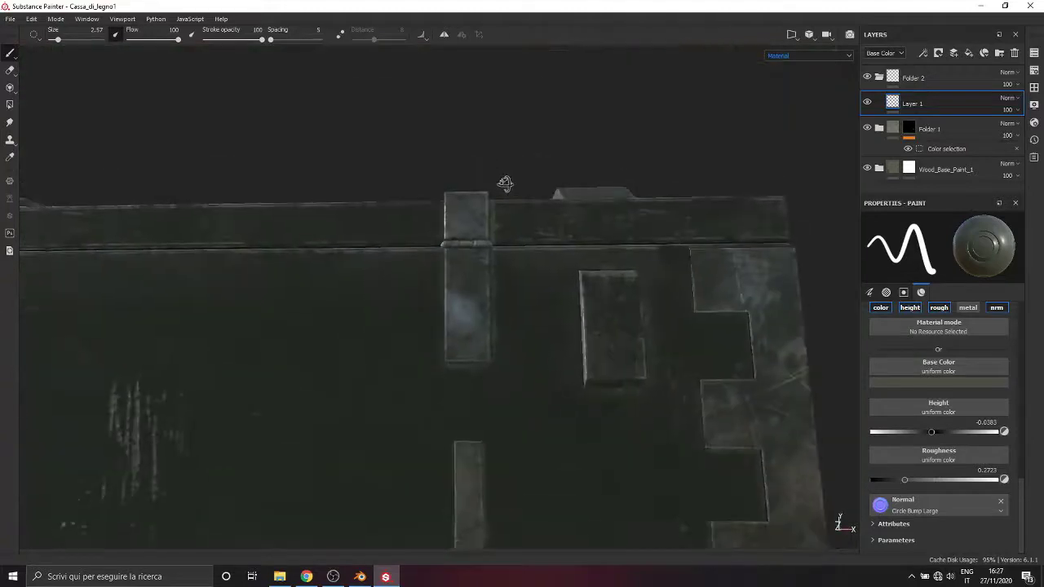
pyautogui.click(461, 197)
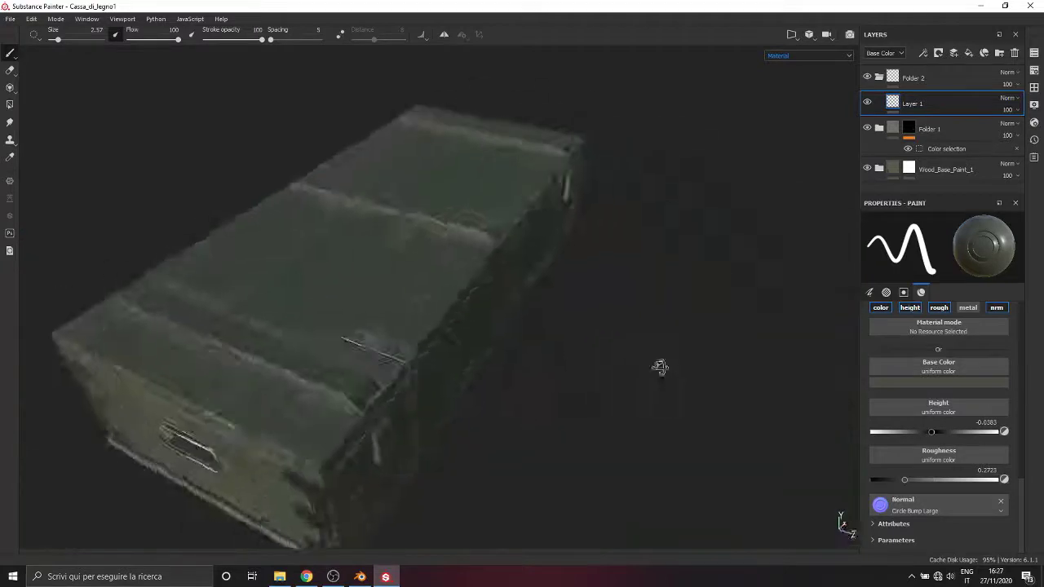
# Make Corpo the active texture set and add a new folder at the top of its layer stack, above Folder 5.
pyautogui.keyDown('alt'); pyautogui.moveTo(659, 366); pyautogui.dragTo(407, 363); pyautogui.keyUp('alt')
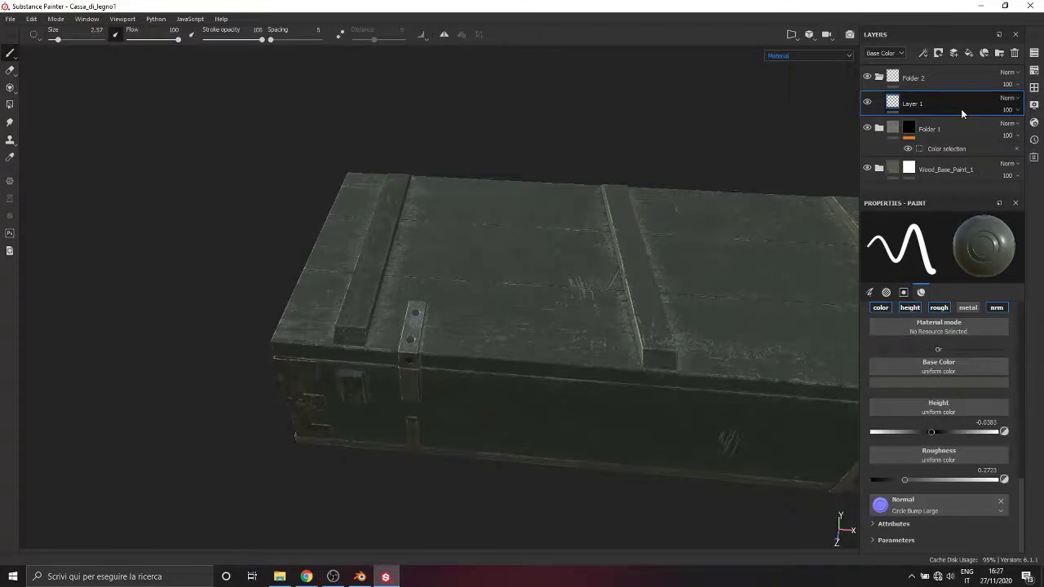
pyautogui.scroll(2, 982, 398)
pyautogui.scroll(-2, 979, 392)
pyautogui.click(1035, 53)
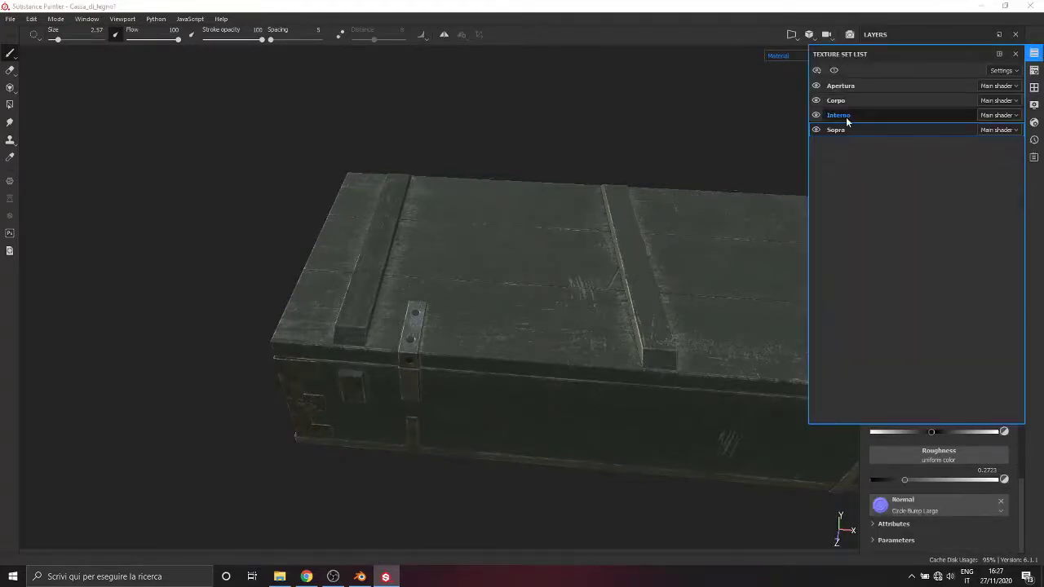
pyautogui.click(938, 99)
pyautogui.moveTo(890, 119); pyautogui.dragTo(879, 79)
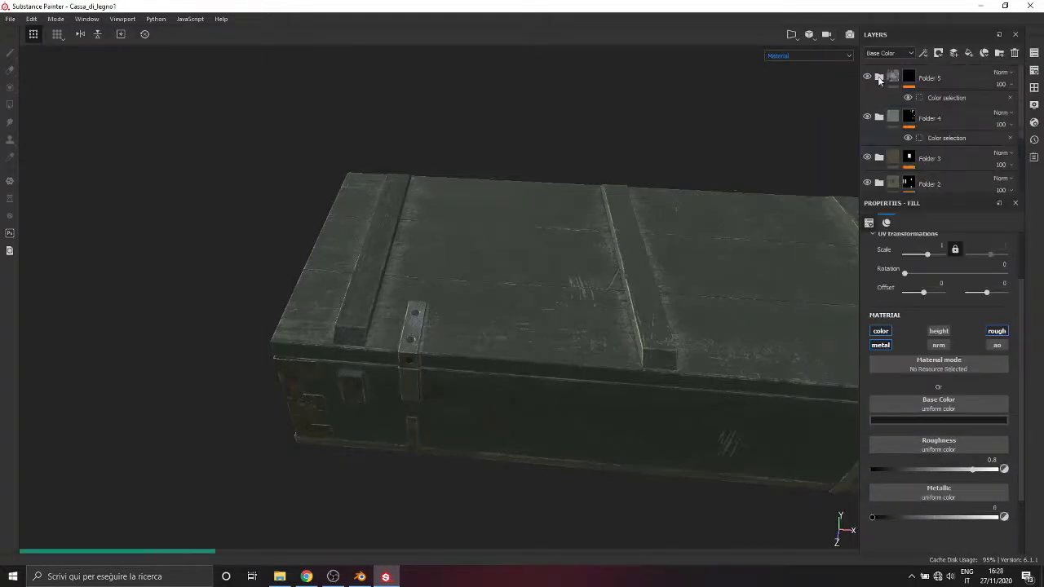
pyautogui.click(999, 53)
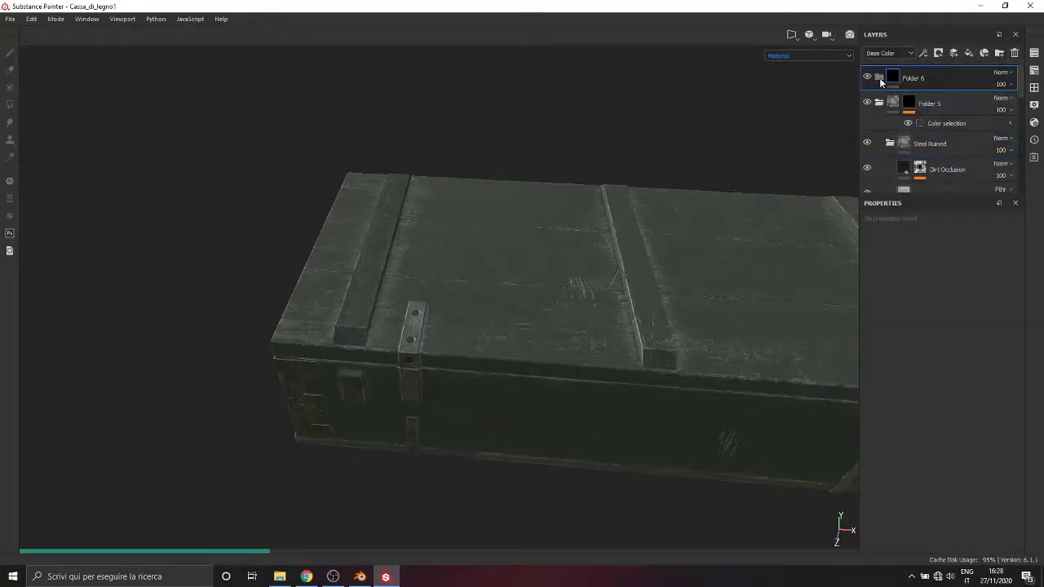
pyautogui.click(878, 107)
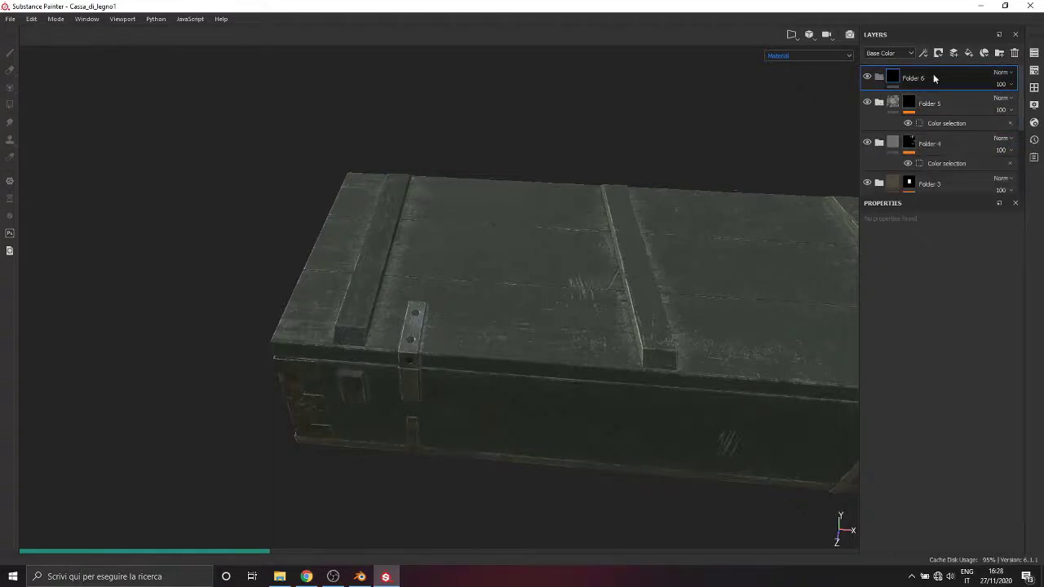
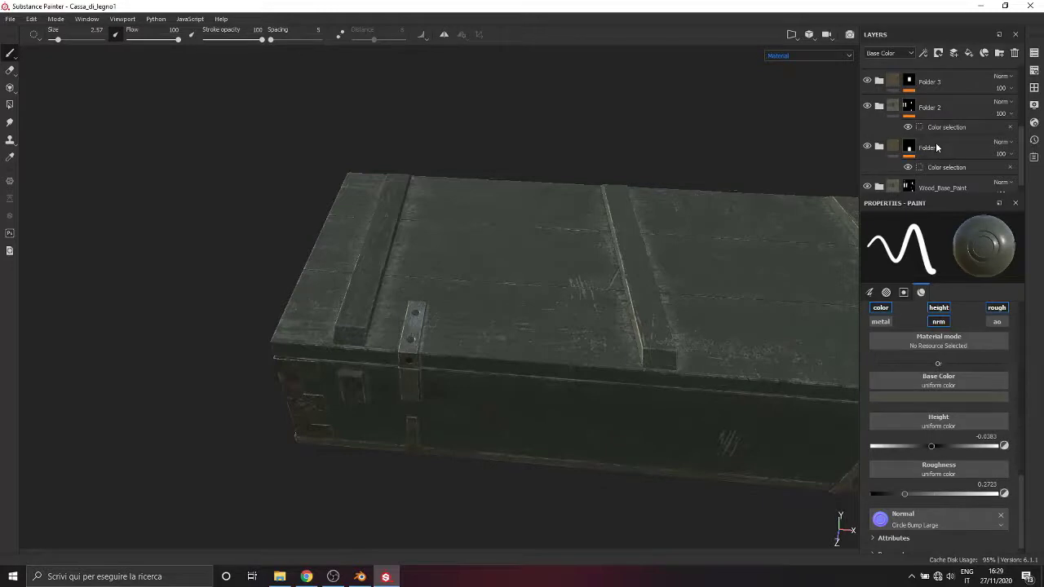
# Move the paint layer Layer 1 into Folder 6 of the Corpo layer stack.
pyautogui.scroll(3, 929, 167)
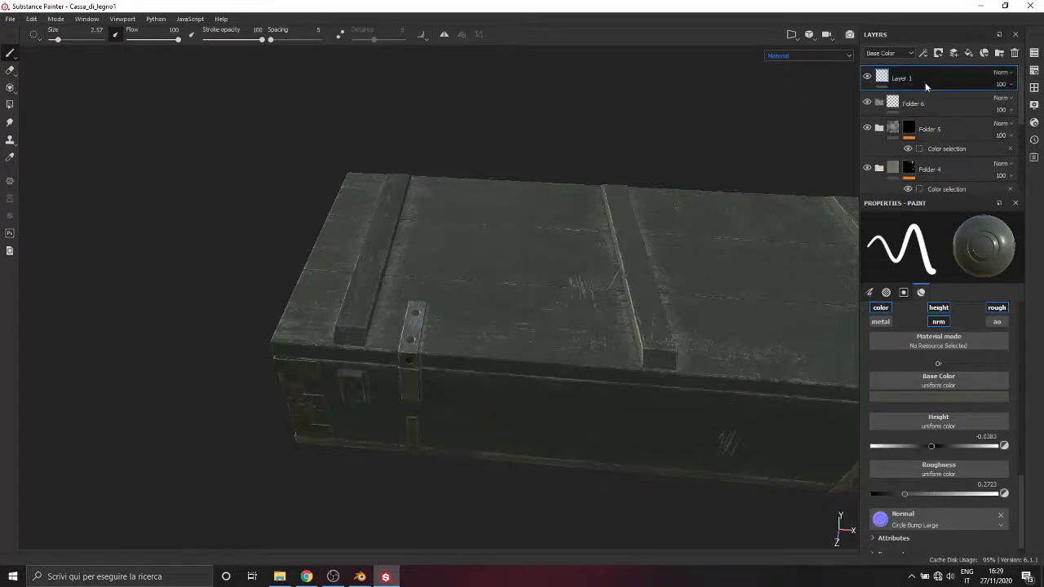
pyautogui.moveTo(925, 82); pyautogui.dragTo(922, 104)
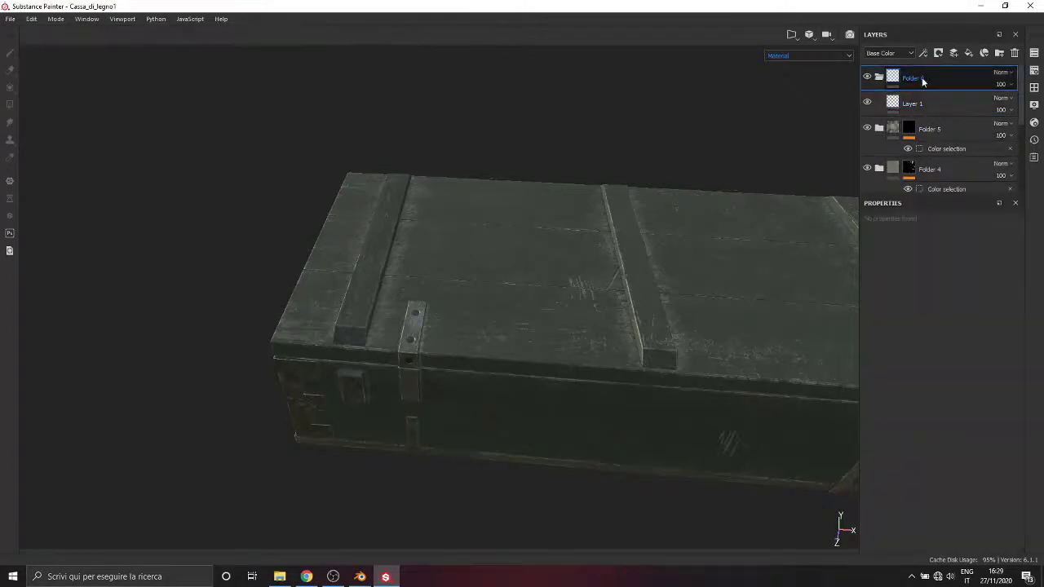
pyautogui.hotkey('ctrl', 'd')
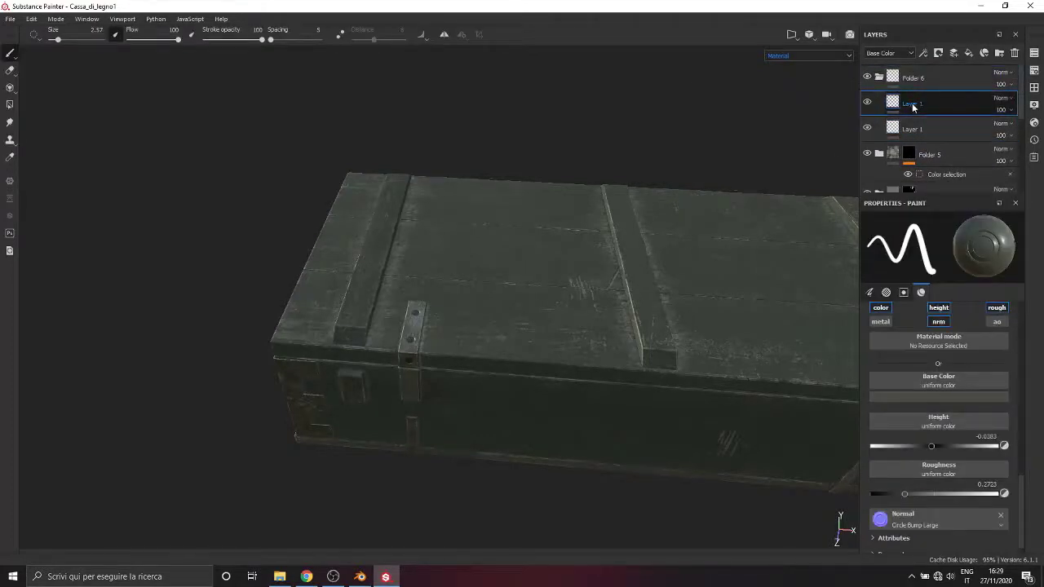
pyautogui.hotkey('ctrl', 'z')
# Stamp two rivets, one above the other, on the crate body's hinge plate next to the left corner bracket.
pyautogui.keyDown('alt'); pyautogui.moveTo(428, 390); pyautogui.dragTo(443, 343); pyautogui.keyUp('alt')
pyautogui.scroll(5, 444, 359)
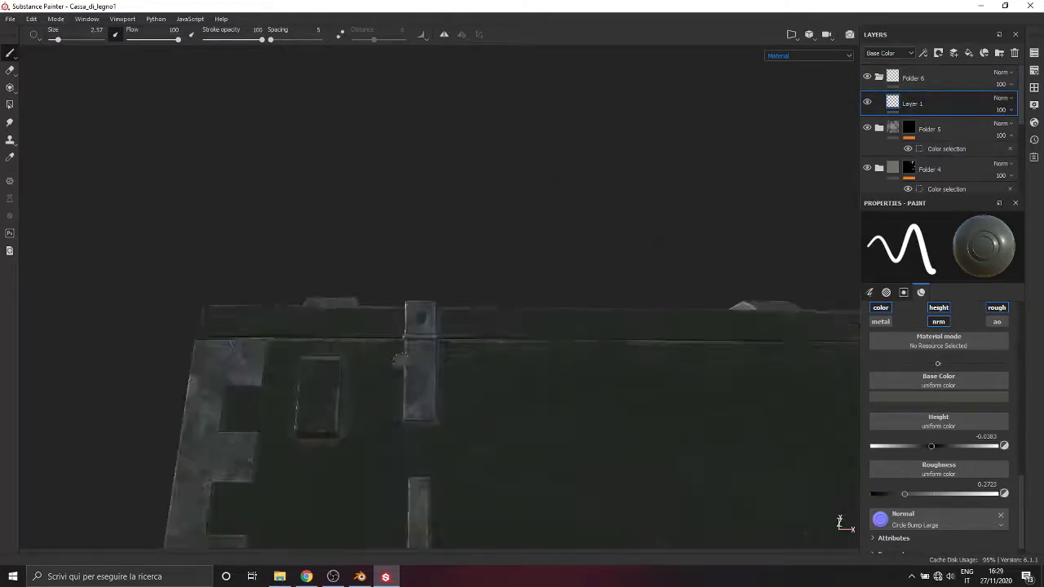
pyautogui.keyDown('alt'); pyautogui.moveTo(446, 395); pyautogui.dragTo(482, 280, button='middle'); pyautogui.keyUp('alt')
pyautogui.scroll(2, 482, 280)
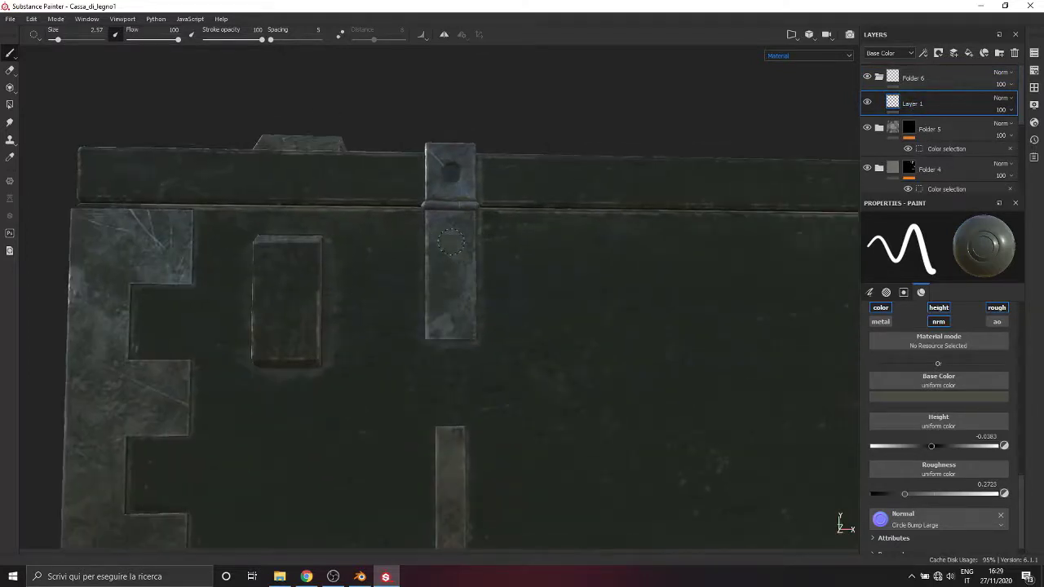
pyautogui.keyDown('alt'); pyautogui.moveTo(467, 337); pyautogui.dragTo(485, 284, button='middle'); pyautogui.keyUp('alt')
pyautogui.scroll(3, 972, 404)
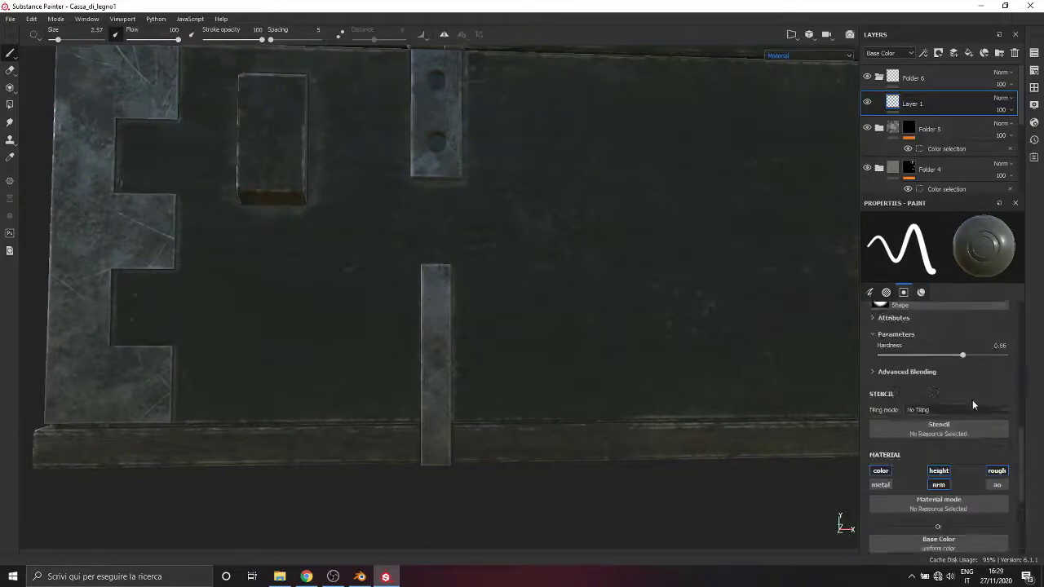
# Stamp matching rivets on the other hinge plate of the crate body, near the right corner bracket.
pyautogui.scroll(3, 972, 404)
pyautogui.keyDown('alt'); pyautogui.moveTo(735, 368); pyautogui.dragTo(632, 340, button='middle'); pyautogui.keyUp('alt')
pyautogui.scroll(3, 631, 340)
pyautogui.scroll(-5, 631, 340)
pyautogui.keyDown('alt'); pyautogui.moveTo(824, 273); pyautogui.dragTo(245, 298, button='middle'); pyautogui.keyUp('alt')
pyautogui.scroll(4, 440, 280)
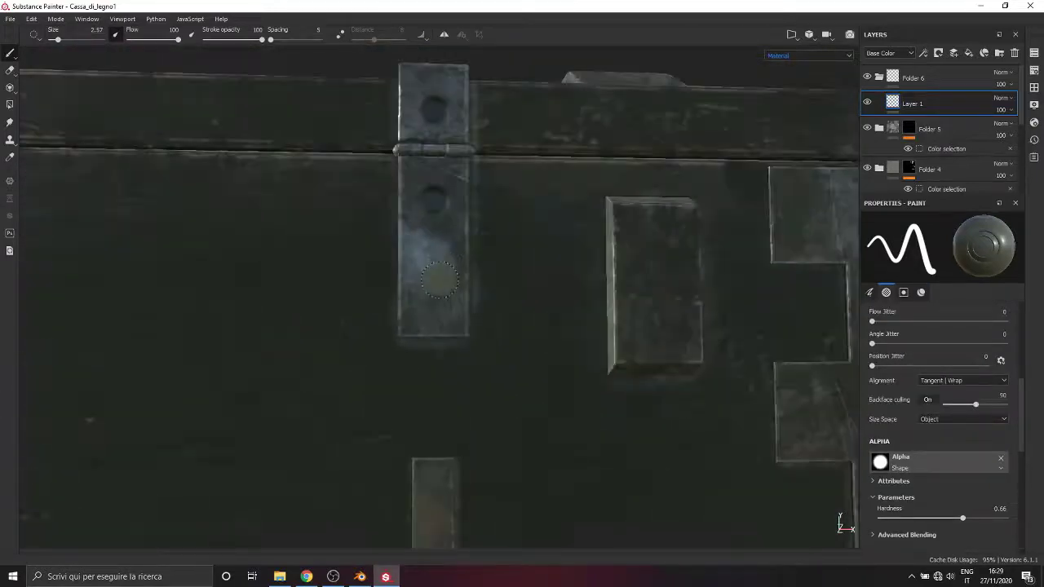
pyautogui.click(435, 280)
pyautogui.scroll(-5, 503, 373)
pyautogui.moveTo(530, 371)
pyautogui.keyDown('alt'); pyautogui.mouseDown()
pyautogui.moveTo(367, 391)
pyautogui.moveTo(326, 363)
pyautogui.mouseUp(); pyautogui.keyUp('alt')
pyautogui.moveTo(563, 367)
pyautogui.keyDown('alt'); pyautogui.mouseDown(button='middle')
pyautogui.moveTo(466, 379)
pyautogui.moveTo(606, 320)
pyautogui.mouseUp(button='middle'); pyautogui.keyUp('alt')
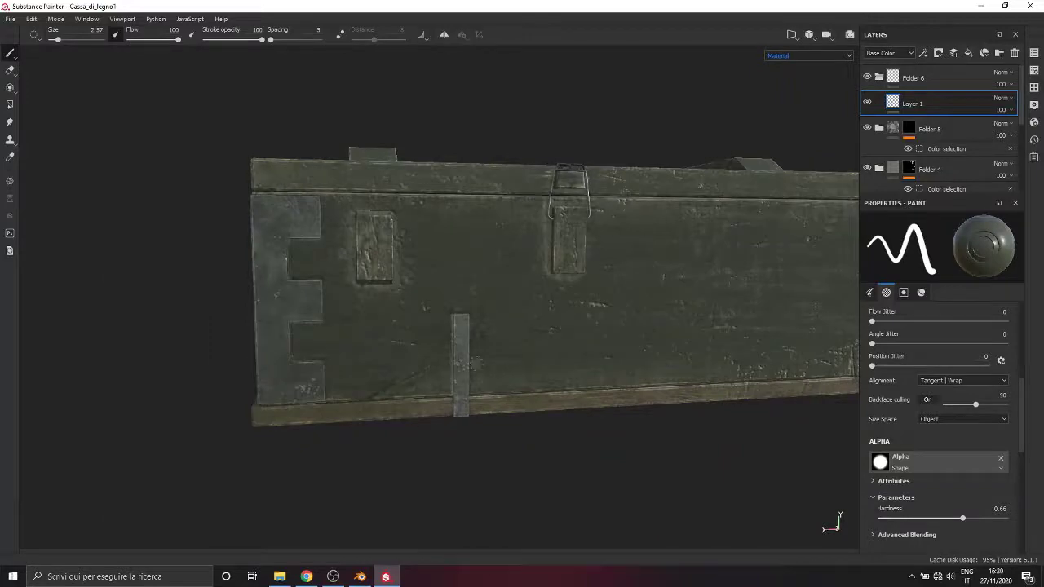
# Stamp three rivets on the tabs of the corner bracket at the right end of the crate's latch side.
pyautogui.keyDown('alt'); pyautogui.moveTo(458, 340); pyautogui.dragTo(102, 349, button='middle'); pyautogui.keyUp('alt')
pyautogui.keyDown('alt'); pyautogui.moveTo(640, 319); pyautogui.dragTo(594, 306); pyautogui.keyUp('alt')
pyautogui.scroll(4, 594, 217)
pyautogui.keyDown('alt'); pyautogui.moveTo(595, 217); pyautogui.dragTo(530, 277, button='middle'); pyautogui.keyUp('alt')
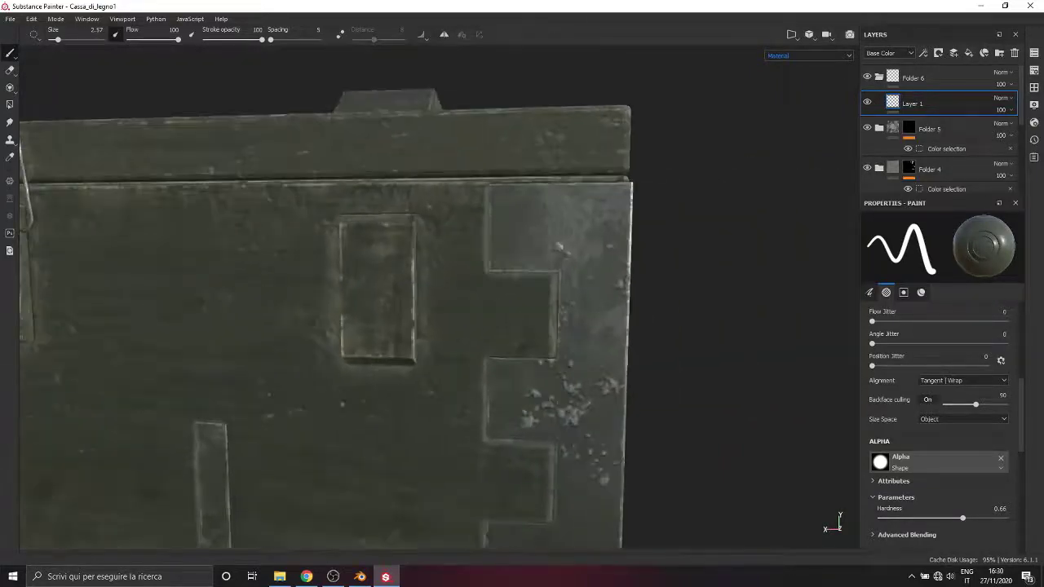
pyautogui.click(526, 228)
pyautogui.click(526, 406)
pyautogui.keyDown('alt'); pyautogui.moveTo(526, 406); pyautogui.dragTo(548, 245, button='middle'); pyautogui.keyUp('alt')
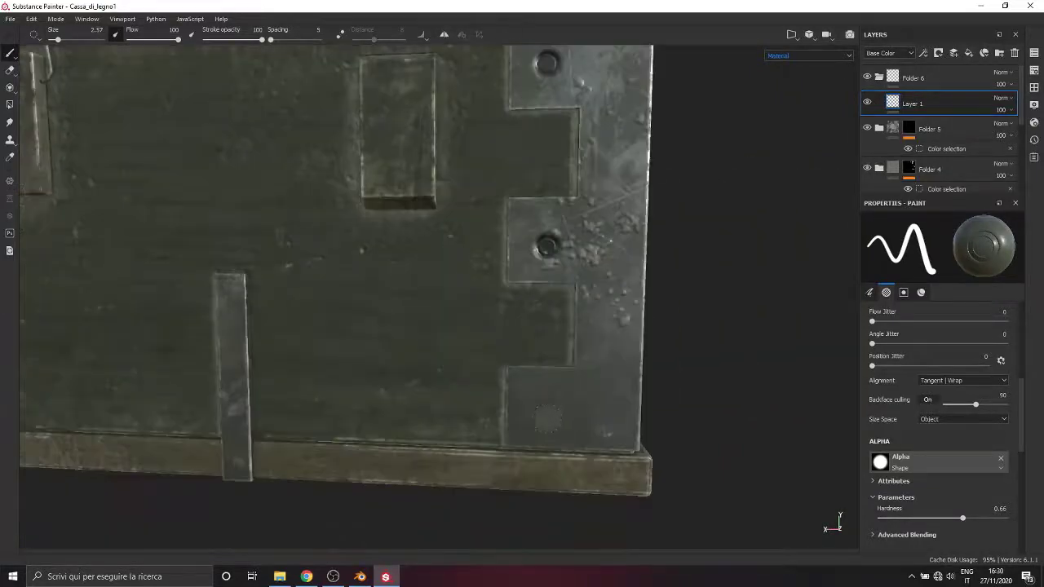
pyautogui.click(542, 410)
# Stamp rivets on the tabs of the corner brackets on the adjacent short side with the handle.
pyautogui.keyDown('alt'); pyautogui.moveTo(723, 389); pyautogui.dragTo(481, 392); pyautogui.keyUp('alt')
pyautogui.click(687, 450)
pyautogui.keyDown('alt'); pyautogui.moveTo(710, 240); pyautogui.dragTo(664, 394, button='middle'); pyautogui.keyUp('alt')
pyautogui.click(665, 394)
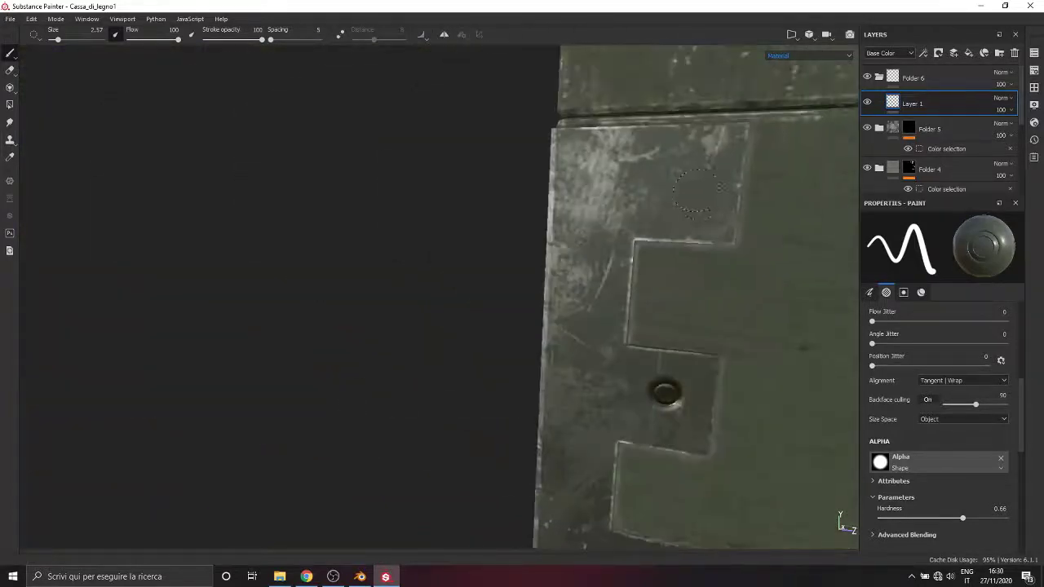
pyautogui.click(690, 187)
pyautogui.scroll(-5, 652, 408)
pyautogui.keyDown('alt'); pyautogui.moveTo(623, 482); pyautogui.dragTo(110, 452, button='middle'); pyautogui.keyUp('alt')
pyautogui.keyDown('alt'); pyautogui.moveTo(110, 453); pyautogui.dragTo(155, 450); pyautogui.keyUp('alt')
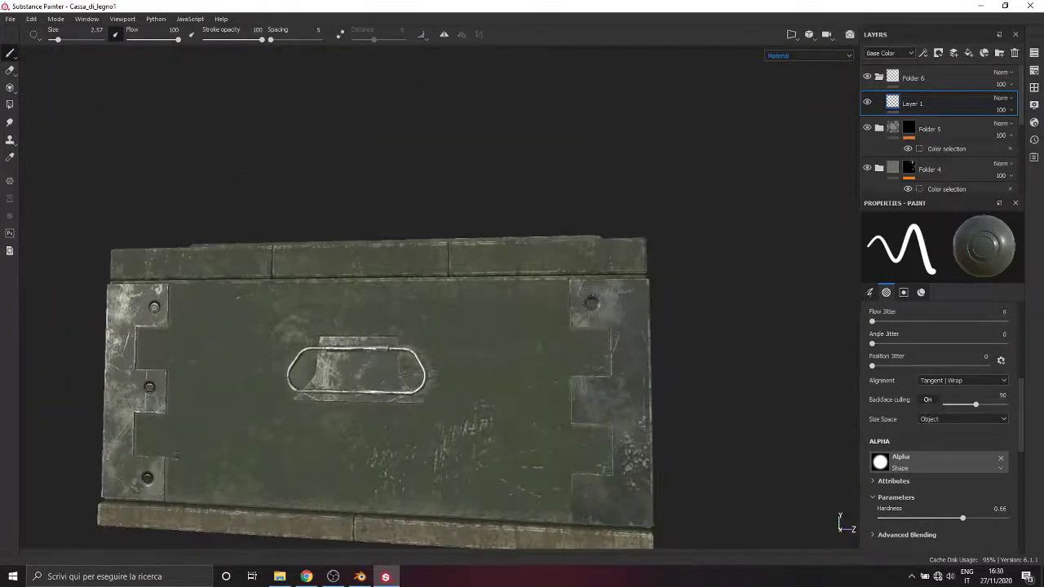
# Stamp three rivets on the left corner bracket of the crate's hinge side, one per tab.
pyautogui.keyDown('alt'); pyautogui.moveTo(715, 457); pyautogui.dragTo(481, 453); pyautogui.keyUp('alt')
pyautogui.click(625, 288)
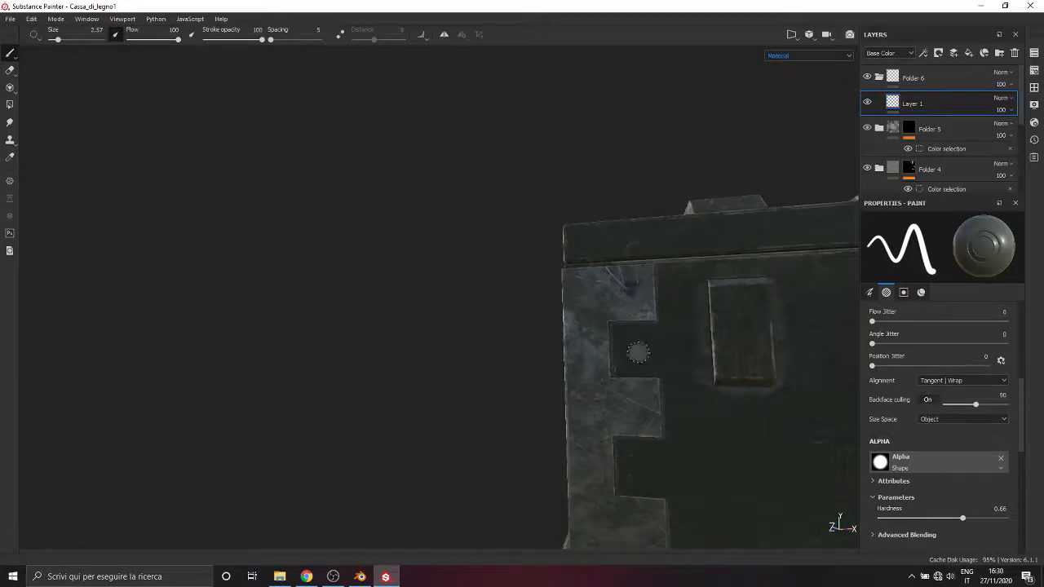
pyautogui.click(630, 407)
pyautogui.click(635, 531)
# Stamp three matching rivets on the right corner bracket of the hinge side, one per tab.
pyautogui.keyDown('alt'); pyautogui.moveTo(816, 447); pyautogui.dragTo(809, 447, button='middle'); pyautogui.keyUp('alt')
pyautogui.moveTo(810, 446)
pyautogui.keyDown('alt'); pyautogui.mouseDown()
pyautogui.moveTo(496, 438)
pyautogui.moveTo(408, 367)
pyautogui.moveTo(481, 196)
pyautogui.mouseUp(); pyautogui.keyUp('alt')
pyautogui.click(483, 200)
pyautogui.click(483, 356)
pyautogui.click(490, 508)
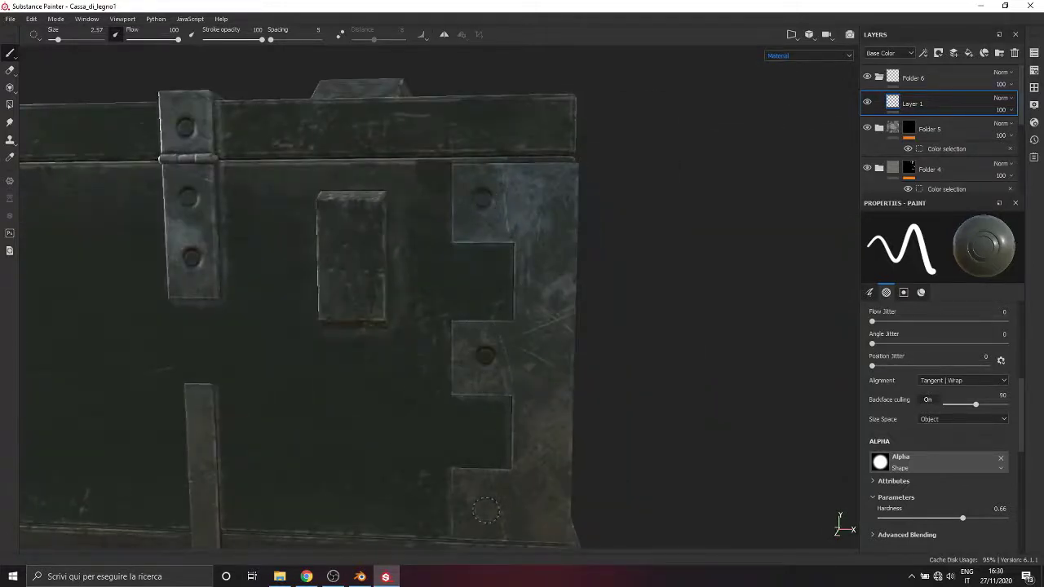
# Set the brush size to 1.42 and stamp smaller rivets on the narrow vertical metal strips of the hinge side.
pyautogui.keyDown('alt'); pyautogui.moveTo(122, 507); pyautogui.dragTo(474, 402, button='middle'); pyautogui.keyUp('alt')
pyautogui.scroll(5, 944, 388)
pyautogui.moveTo(898, 354); pyautogui.dragTo(894, 357)
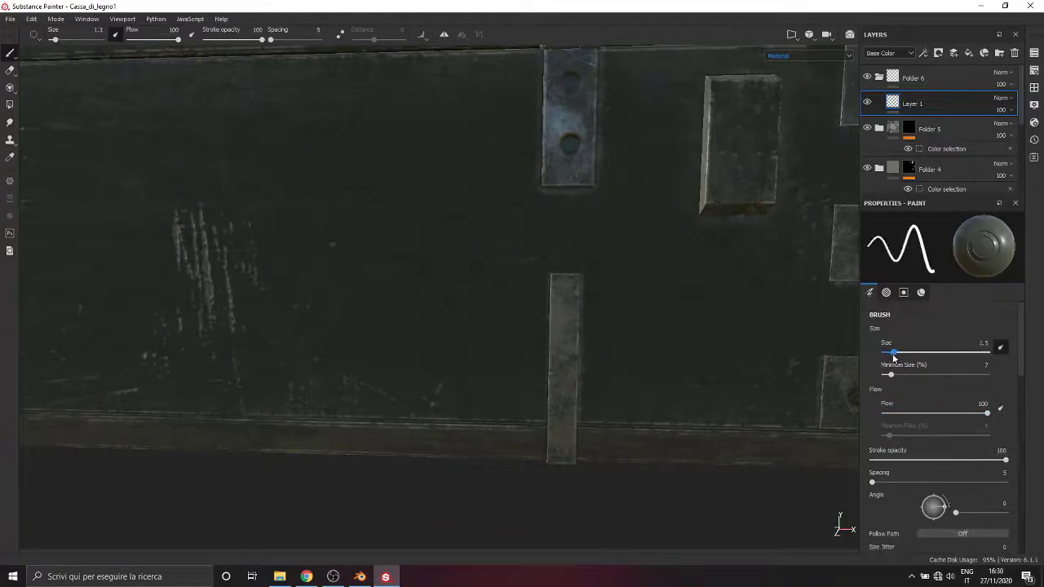
pyautogui.scroll(3, 567, 317)
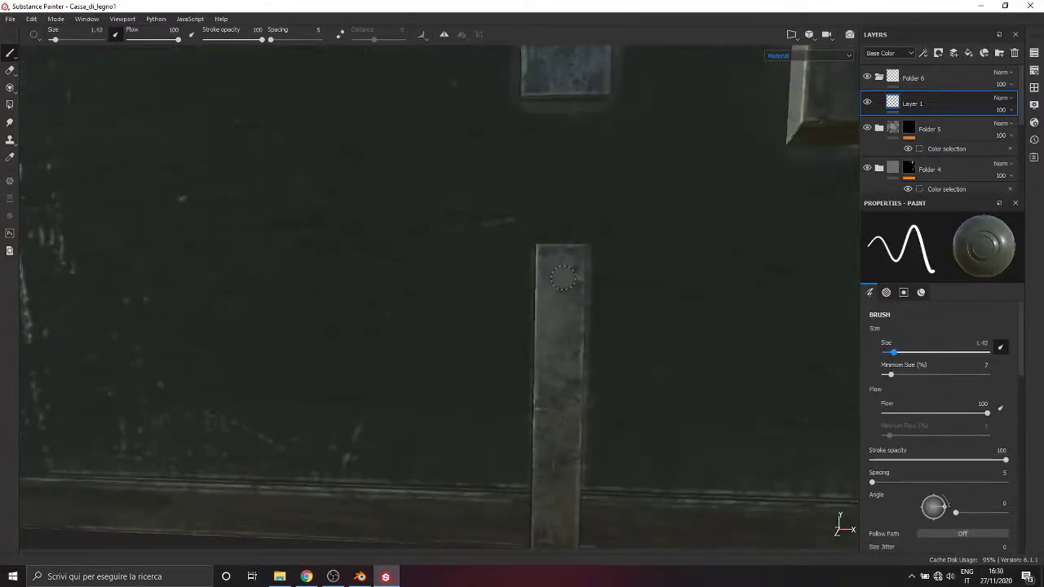
pyautogui.keyDown('alt'); pyautogui.moveTo(570, 310); pyautogui.dragTo(613, 365); pyautogui.keyUp('alt')
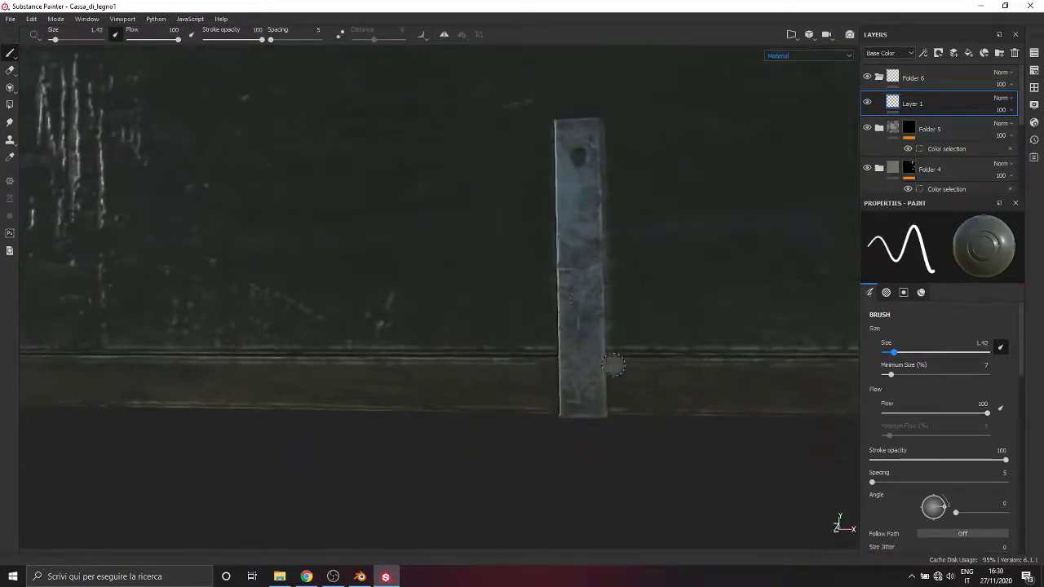
pyautogui.keyDown('alt'); pyautogui.moveTo(609, 457); pyautogui.dragTo(418, 295); pyautogui.keyUp('alt')
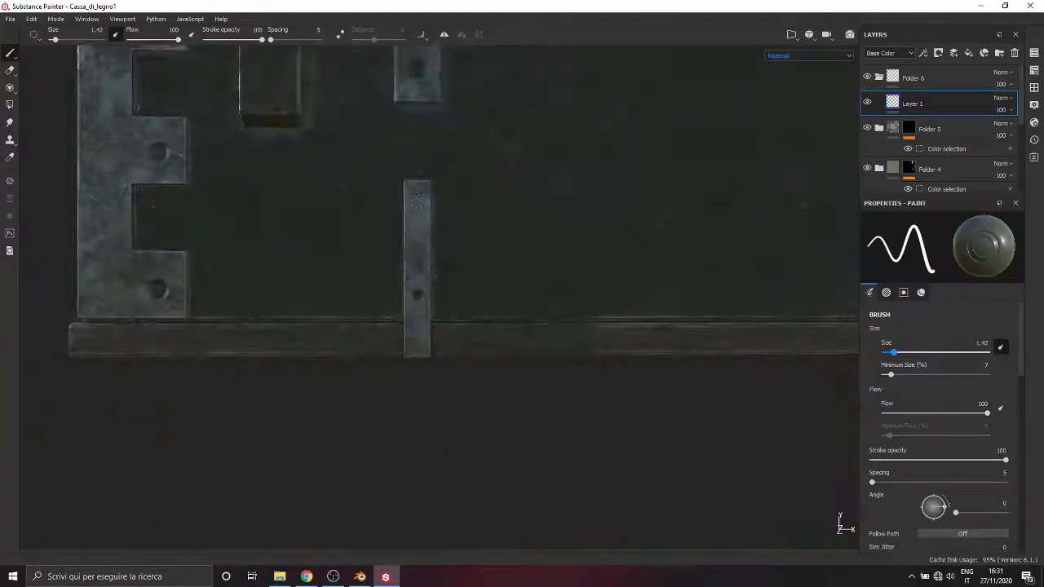
# Stamp small rivets on the narrow strip near the latch side's right corner, two on its front and one on its underside.
pyautogui.scroll(-5, 443, 400)
pyautogui.keyDown('alt'); pyautogui.moveTo(443, 400); pyautogui.dragTo(505, 384); pyautogui.keyUp('alt')
pyautogui.scroll(3, 413, 267)
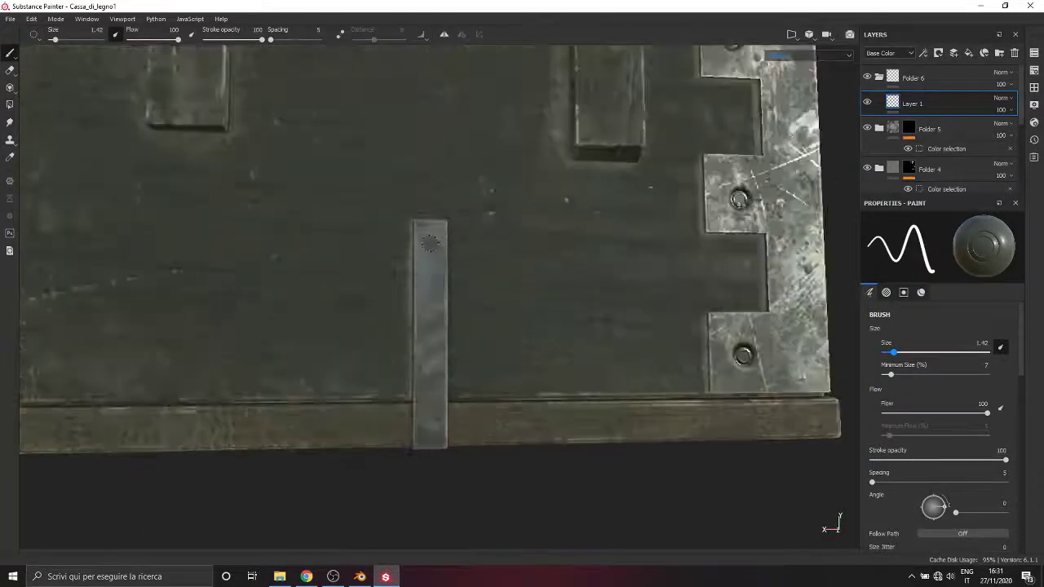
pyautogui.keyDown('alt'); pyautogui.moveTo(431, 368); pyautogui.dragTo(427, 273); pyautogui.keyUp('alt')
pyautogui.click(425, 396)
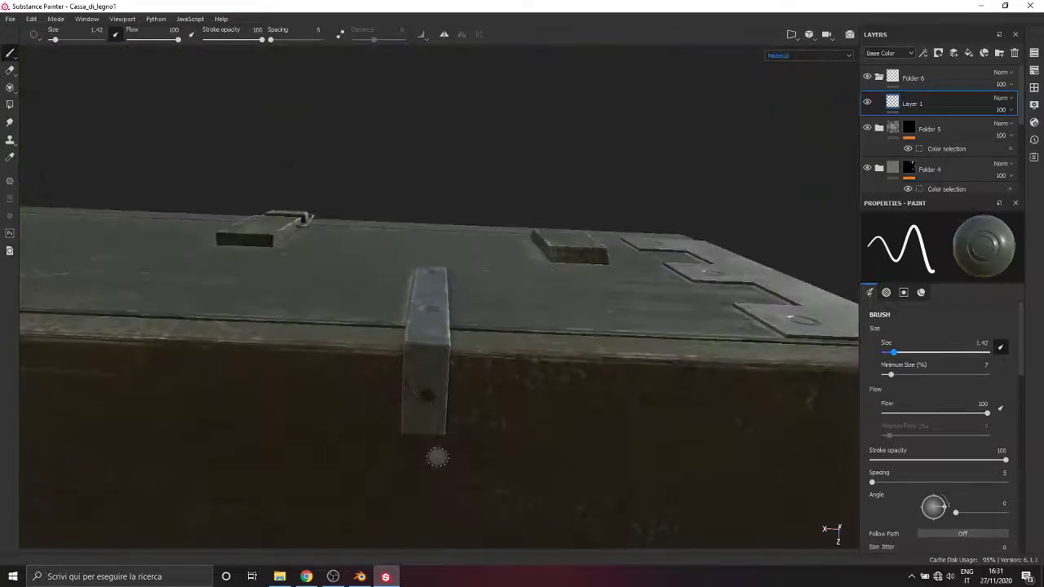
# Stamp small rivets along the narrow metal strip near the left corner of the latch side.
pyautogui.scroll(-5, 435, 459)
pyautogui.keyDown('alt'); pyautogui.moveTo(435, 459); pyautogui.dragTo(665, 408, button='middle'); pyautogui.keyUp('alt')
pyautogui.scroll(3, 664, 405)
pyautogui.keyDown('alt'); pyautogui.moveTo(343, 349); pyautogui.dragTo(423, 263); pyautogui.keyUp('alt')
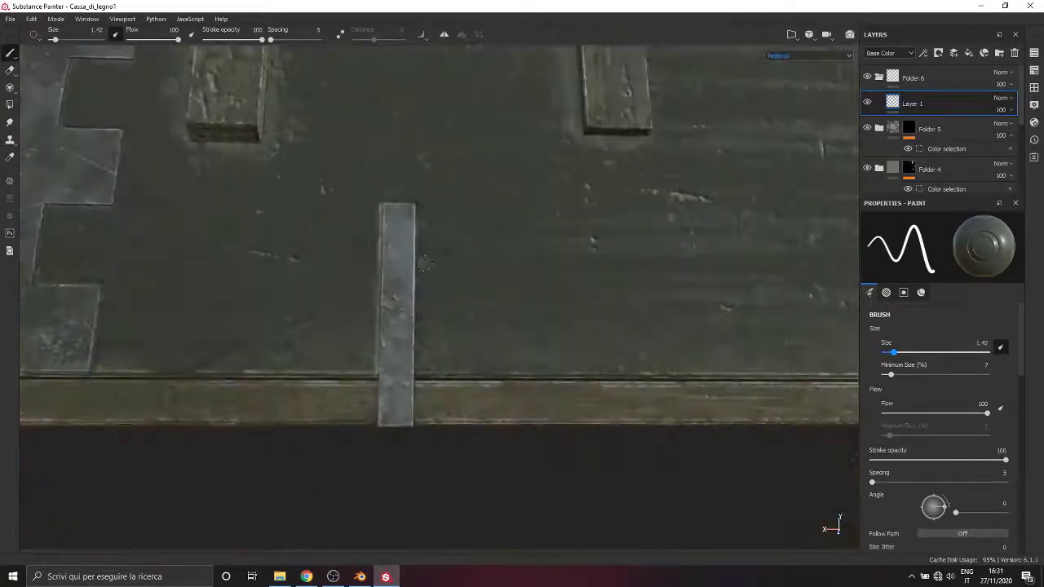
pyautogui.click(397, 349)
# Enlarge the brush to 2.74, checking it with undone test stamps beside the middle rivet of the hinge side's right bracket.
pyautogui.scroll(-4, 397, 349)
pyautogui.keyDown('alt'); pyautogui.moveTo(415, 349); pyautogui.dragTo(736, 349); pyautogui.keyUp('alt')
pyautogui.keyDown('alt'); pyautogui.moveTo(228, 354); pyautogui.dragTo(277, 375); pyautogui.keyUp('alt')
pyautogui.keyDown('alt'); pyautogui.moveTo(277, 376); pyautogui.dragTo(511, 359, button='middle'); pyautogui.keyUp('alt')
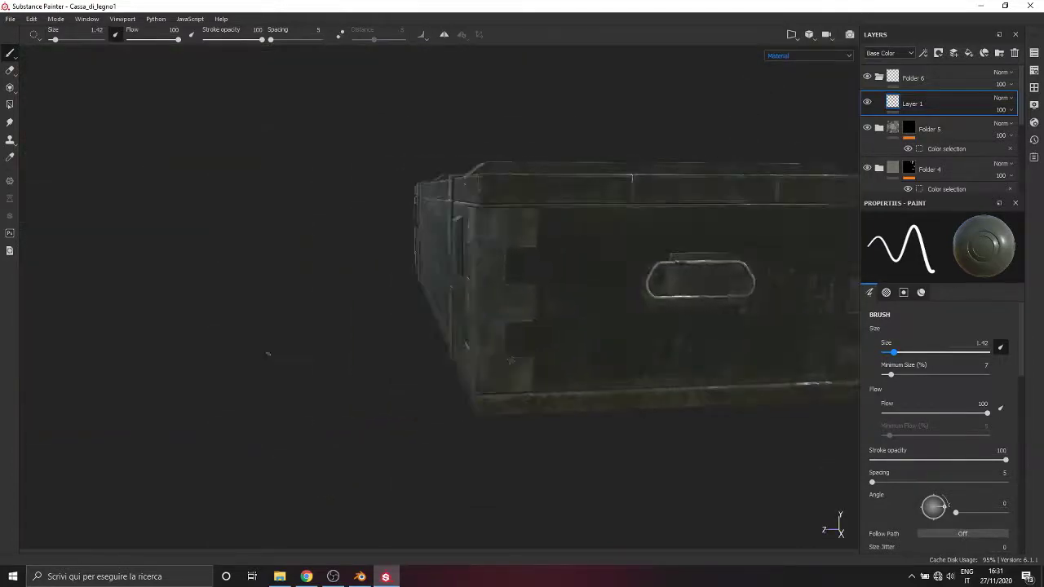
pyautogui.moveTo(268, 354)
pyautogui.keyDown('alt'); pyautogui.mouseDown()
pyautogui.moveTo(588, 350)
pyautogui.moveTo(271, 352)
pyautogui.mouseUp(); pyautogui.keyUp('alt')
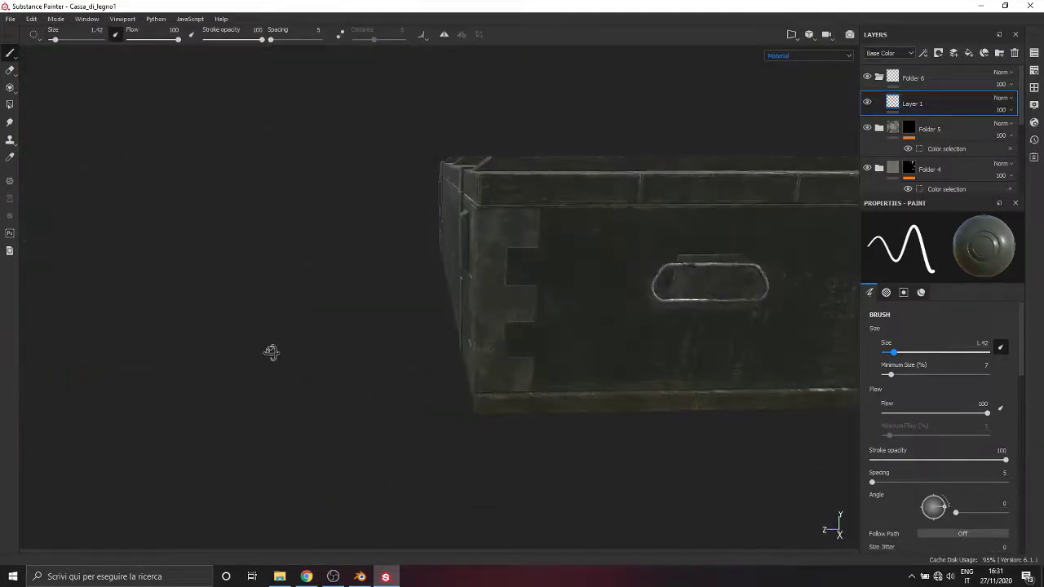
pyautogui.keyDown('alt'); pyautogui.moveTo(397, 375); pyautogui.dragTo(691, 365); pyautogui.keyUp('alt')
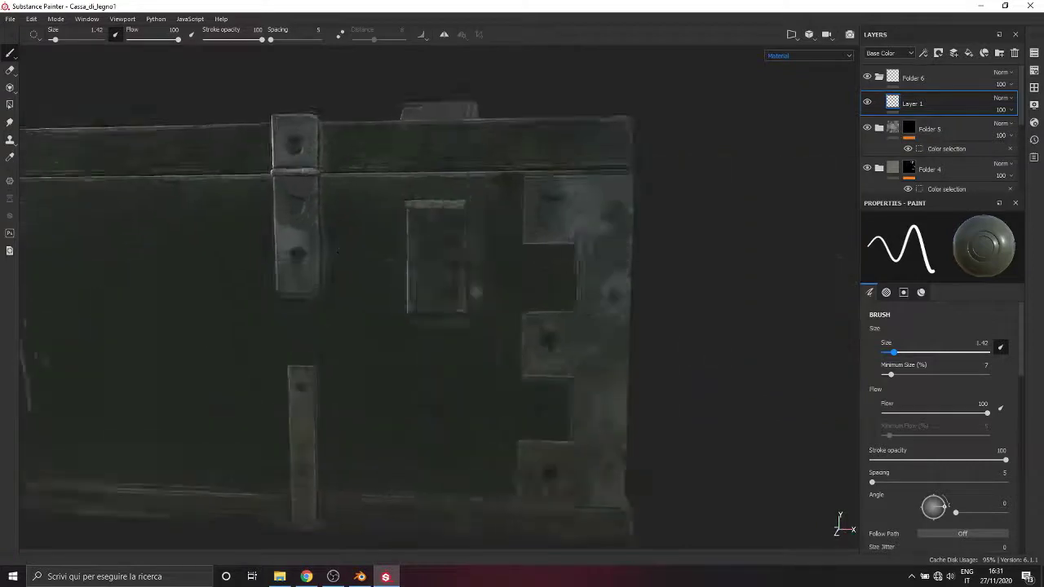
pyautogui.keyDown('alt'); pyautogui.moveTo(691, 364); pyautogui.dragTo(957, 365, button='right'); pyautogui.keyUp('alt')
pyautogui.moveTo(895, 356); pyautogui.dragTo(898, 355)
pyautogui.click(512, 329)
pyautogui.press('ctrl')
pyautogui.hotkey('ctrl', 'z')
pyautogui.click(513, 330)
pyautogui.hotkey('ctrl', 'z')
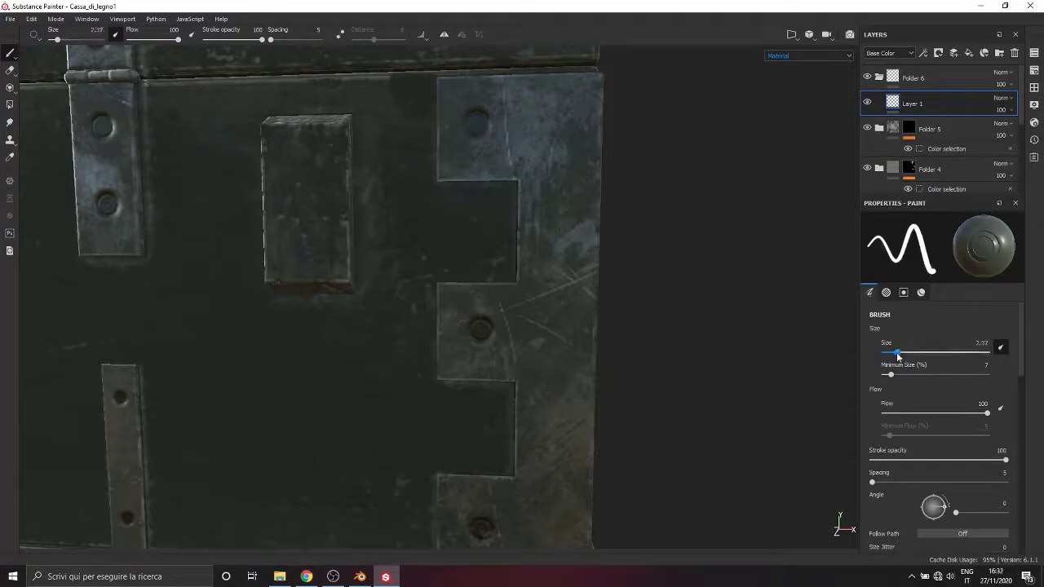
pyautogui.click(512, 329)
pyautogui.hotkey('ctrl', 'z')
# Stamp large rivets on the corner bracket tabs of the remaining short side with the handle.
pyautogui.keyDown('alt'); pyautogui.moveTo(597, 376); pyautogui.dragTo(612, 431); pyautogui.keyUp('alt')
pyautogui.click(658, 172)
pyautogui.keyDown('alt'); pyautogui.moveTo(668, 382); pyautogui.dragTo(464, 221); pyautogui.keyUp('alt')
pyautogui.click(459, 356)
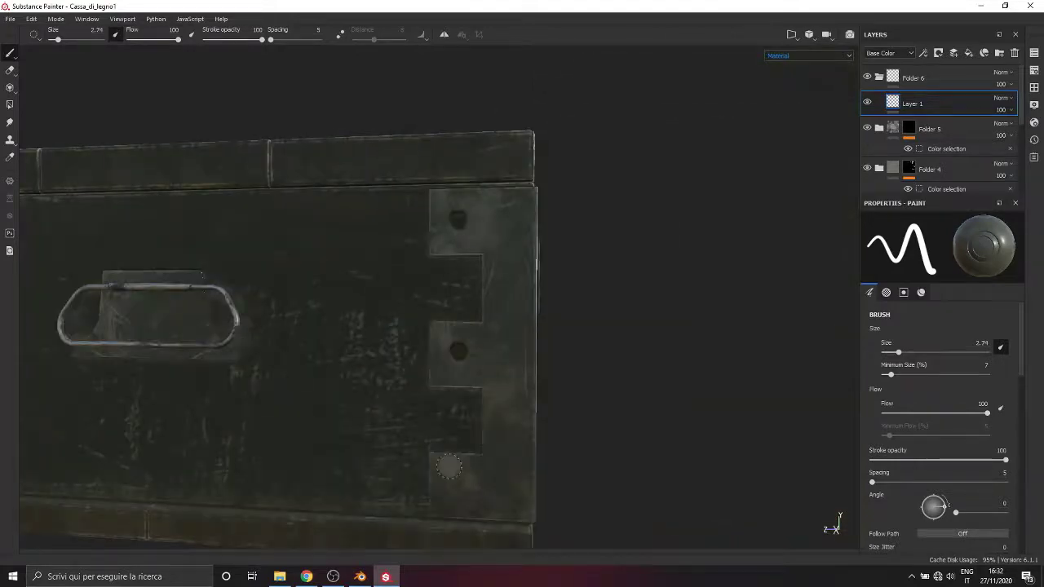
pyautogui.click(452, 484)
# Stamp three large rivets on the left corner bracket of the latch side, one per tab.
pyautogui.keyDown('alt'); pyautogui.moveTo(701, 396); pyautogui.dragTo(506, 395); pyautogui.keyUp('alt')
pyautogui.click(251, 230)
pyautogui.click(265, 499)
pyautogui.keyDown('alt'); pyautogui.moveTo(337, 522); pyautogui.dragTo(352, 438, button='middle'); pyautogui.keyUp('alt')
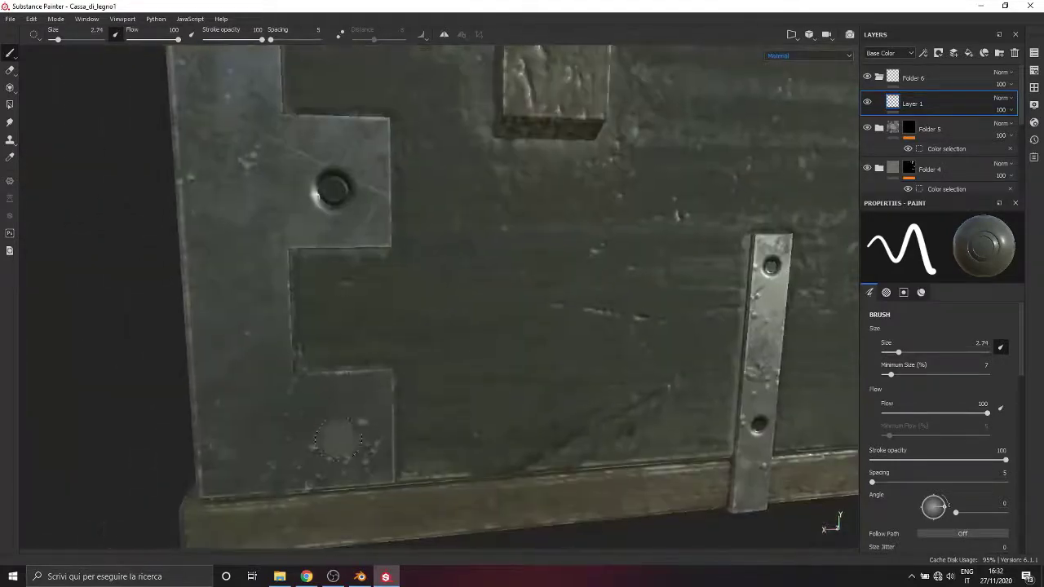
pyautogui.click(346, 438)
# Select Folder 6 in the layer stack and collapse it.
pyautogui.scroll(-5, 430, 441)
pyautogui.keyDown('alt'); pyautogui.moveTo(801, 418); pyautogui.dragTo(723, 410, button='middle'); pyautogui.keyUp('alt')
pyautogui.keyDown('alt'); pyautogui.moveTo(723, 410); pyautogui.dragTo(620, 414); pyautogui.keyUp('alt')
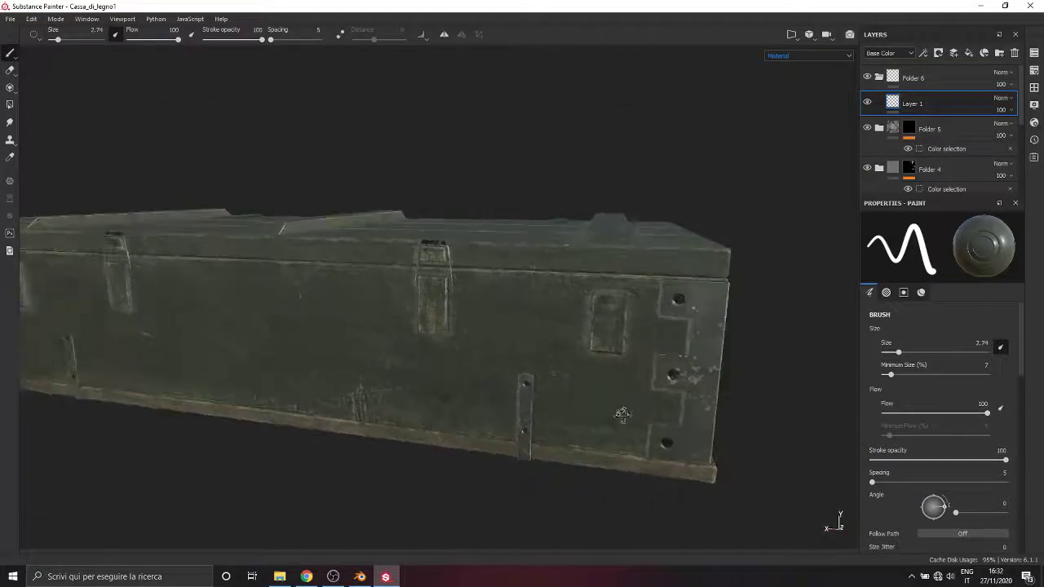
pyautogui.scroll(-4, 338, 148)
pyautogui.keyDown('alt'); pyautogui.moveTo(264, 145); pyautogui.dragTo(301, 161); pyautogui.keyUp('alt')
pyautogui.keyDown('alt'); pyautogui.moveTo(301, 161); pyautogui.dragTo(398, 172, button='middle'); pyautogui.keyUp('alt')
pyautogui.click(917, 81)
pyautogui.click(879, 76)
# Examine the finished crate from several angles to check the rivets and the worn paint and metal.
pyautogui.keyDown('alt'); pyautogui.moveTo(677, 269); pyautogui.dragTo(510, 290); pyautogui.keyUp('alt')
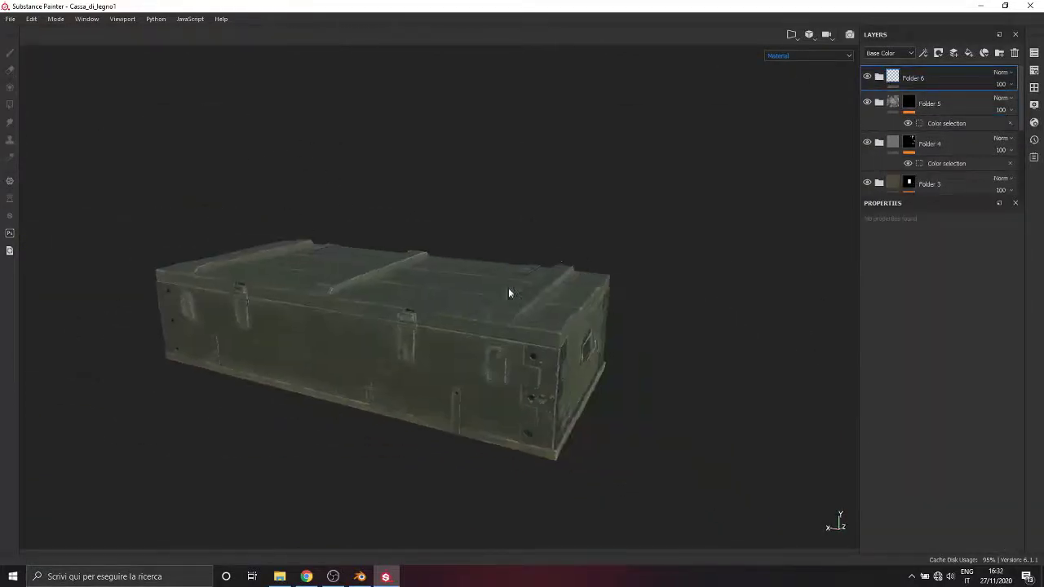
pyautogui.scroll(2, 507, 326)
pyautogui.moveTo(490, 440)
pyautogui.keyDown('alt'); pyautogui.mouseDown()
pyautogui.moveTo(581, 404)
pyautogui.moveTo(493, 447)
pyautogui.mouseUp(); pyautogui.keyUp('alt')
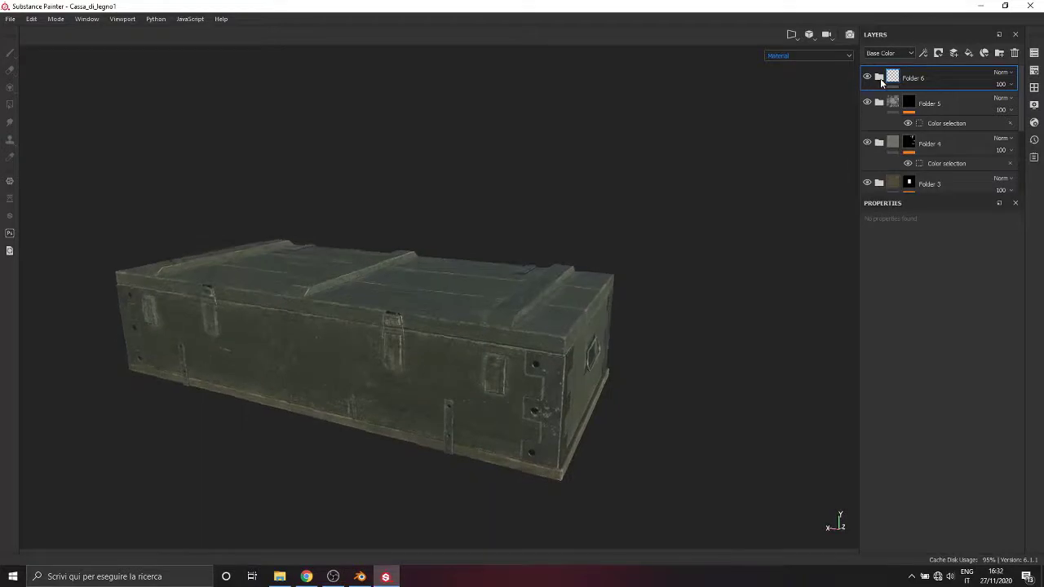
pyautogui.keyDown('alt'); pyautogui.moveTo(221, 396); pyautogui.dragTo(250, 416); pyautogui.keyUp('alt')
pyautogui.keyDown('alt'); pyautogui.moveTo(226, 380); pyautogui.dragTo(279, 393, button='middle'); pyautogui.keyUp('alt')
pyautogui.keyDown('alt'); pyautogui.moveTo(279, 394); pyautogui.dragTo(235, 420); pyautogui.keyUp('alt')
pyautogui.scroll(-3, 575, 408)
pyautogui.keyDown('alt'); pyautogui.moveTo(574, 408); pyautogui.dragTo(372, 397); pyautogui.keyUp('alt')
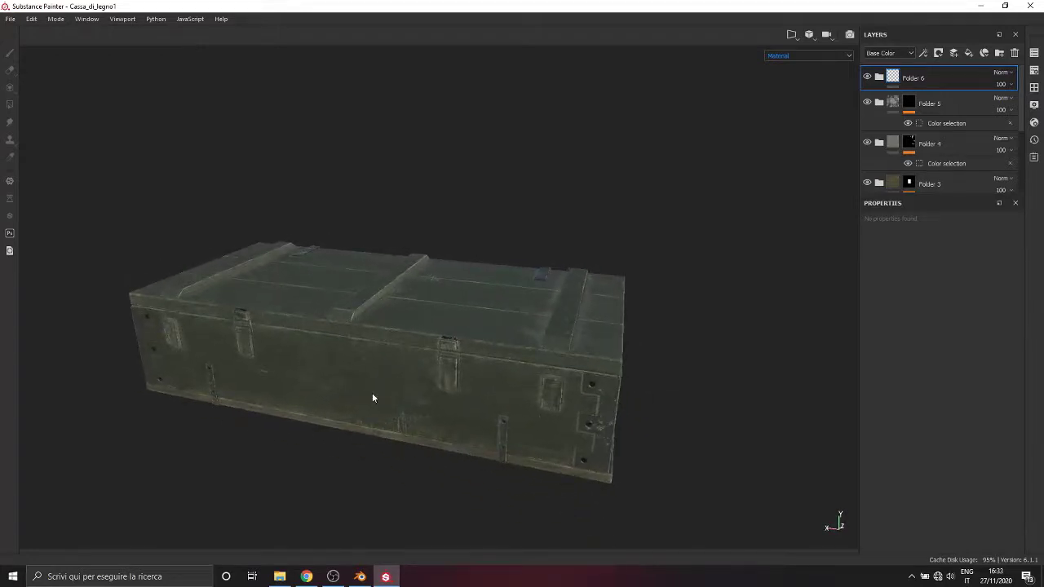
pyautogui.moveTo(490, 395)
pyautogui.keyDown('alt'); pyautogui.mouseDown()
pyautogui.moveTo(547, 366)
pyautogui.moveTo(511, 403)
pyautogui.moveTo(517, 433)
pyautogui.moveTo(540, 351)
pyautogui.moveTo(786, 340)
pyautogui.moveTo(672, 367)
pyautogui.moveTo(359, 389)
pyautogui.moveTo(707, 389)
pyautogui.mouseUp(); pyautogui.keyUp('alt')
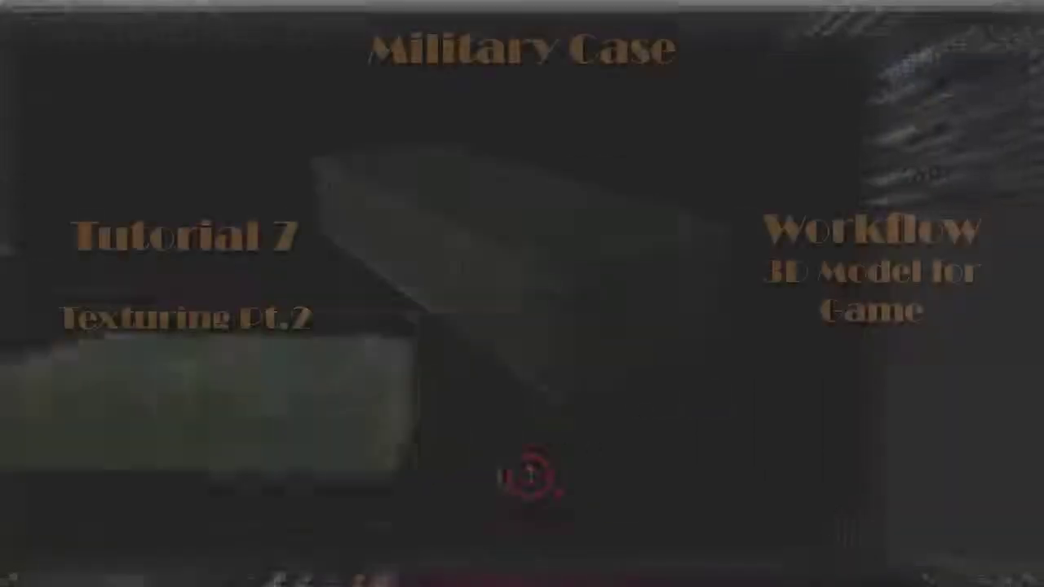